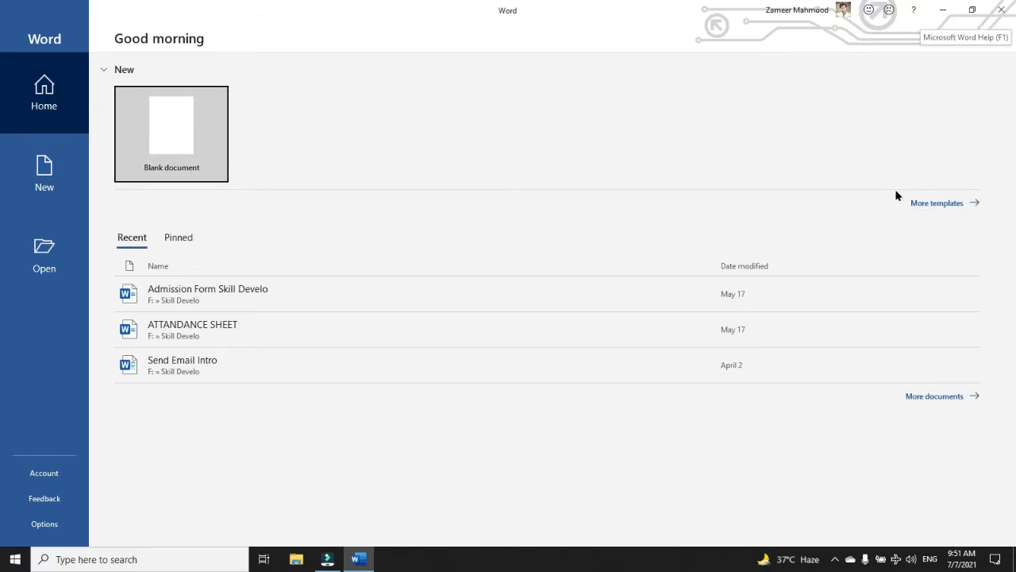
# - Browse the available document templates, including the letter, report, resume and newsletter designs
pyautogui.click(959, 203)
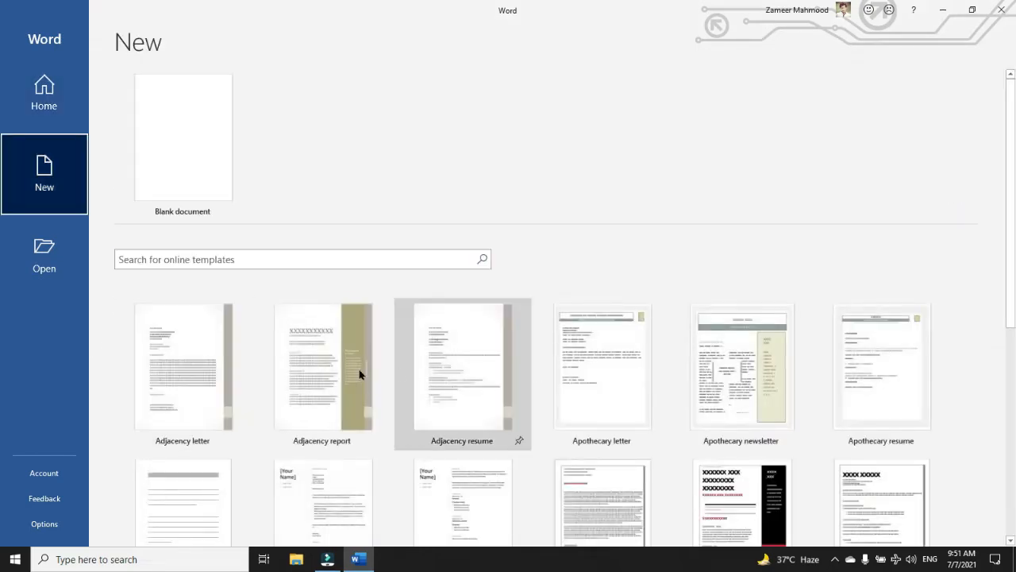
pyautogui.scroll(-5, 273, 370)
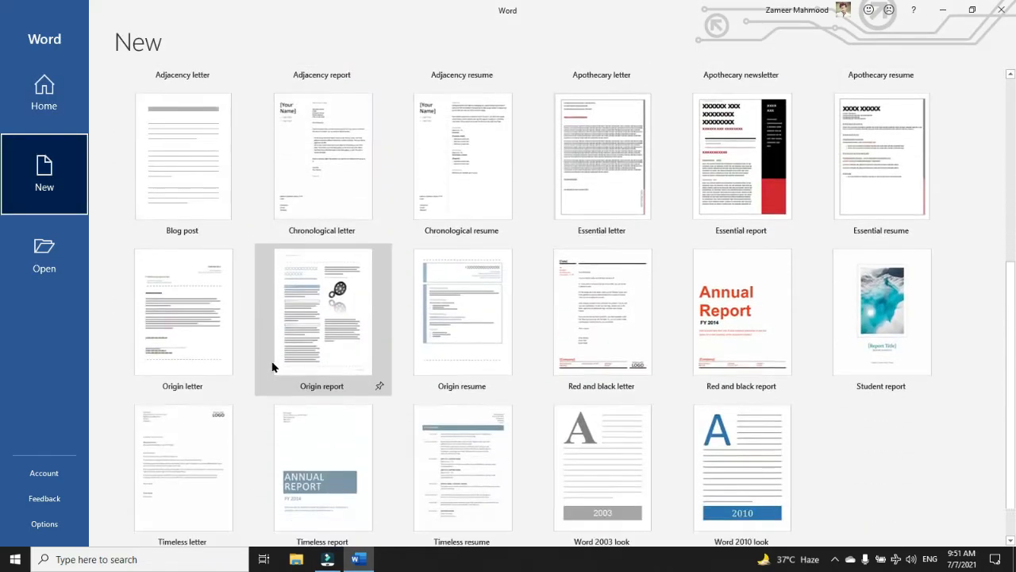
pyautogui.scroll(-1, 270, 366)
pyautogui.scroll(1, 265, 365)
pyautogui.scroll(-1, 264, 365)
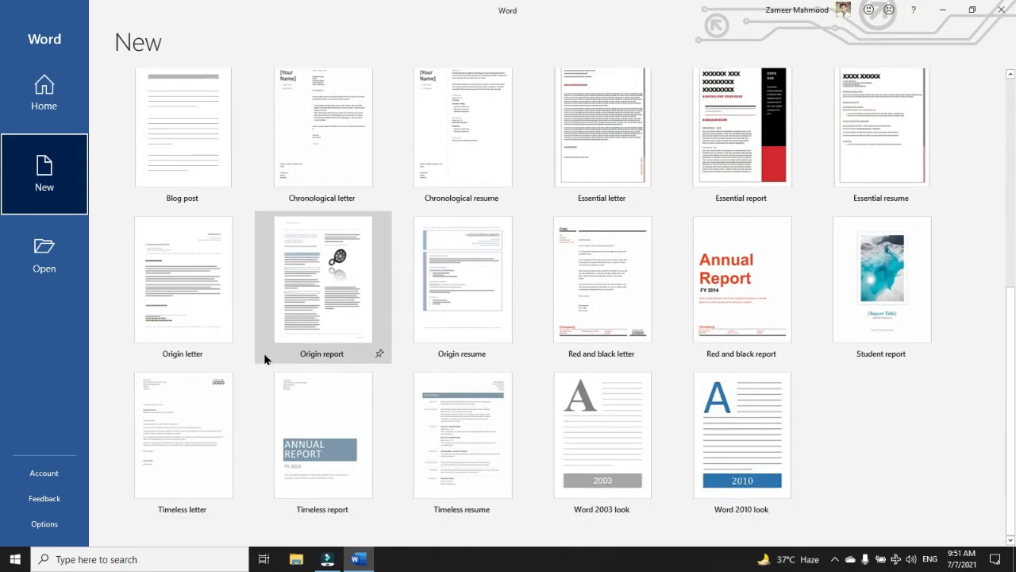
pyautogui.scroll(3, 265, 359)
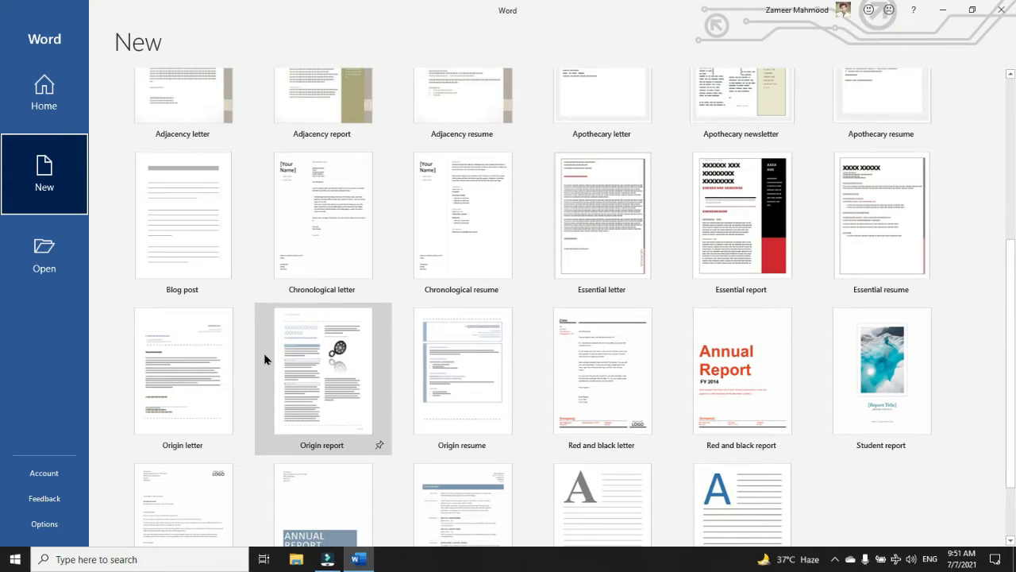
pyautogui.scroll(2, 461, 405)
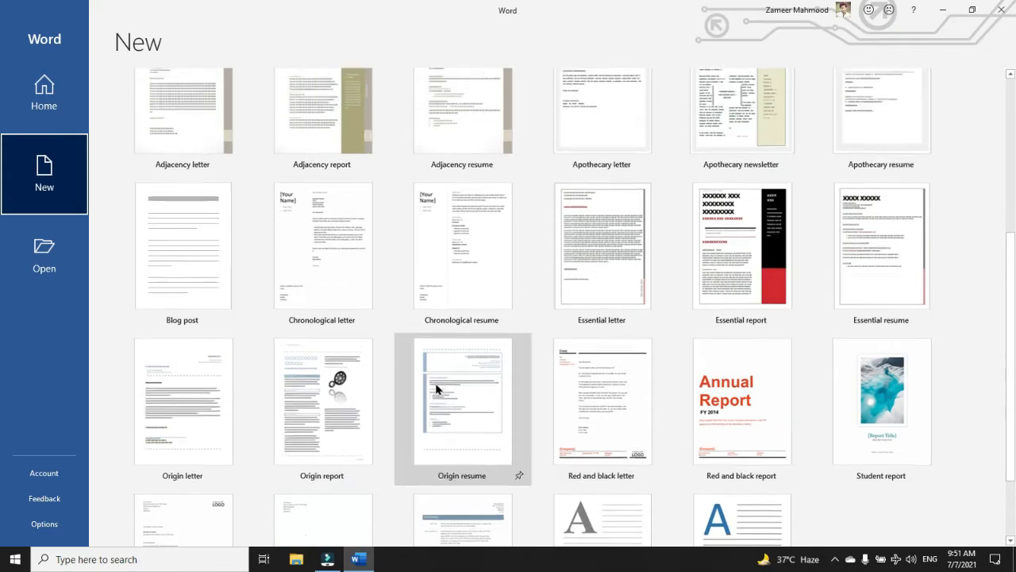
pyautogui.scroll(2, 432, 386)
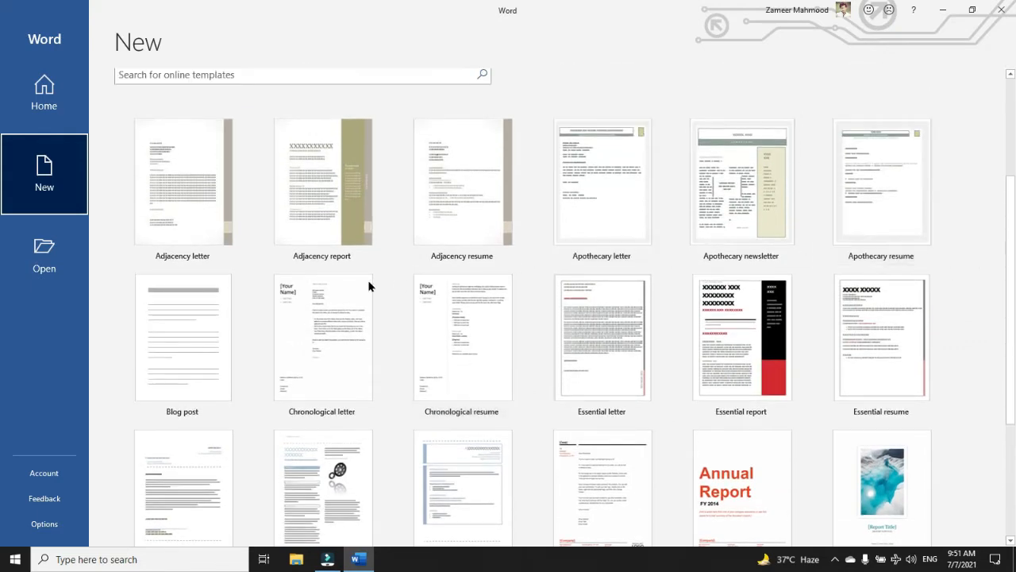
pyautogui.scroll(2, 250, 273)
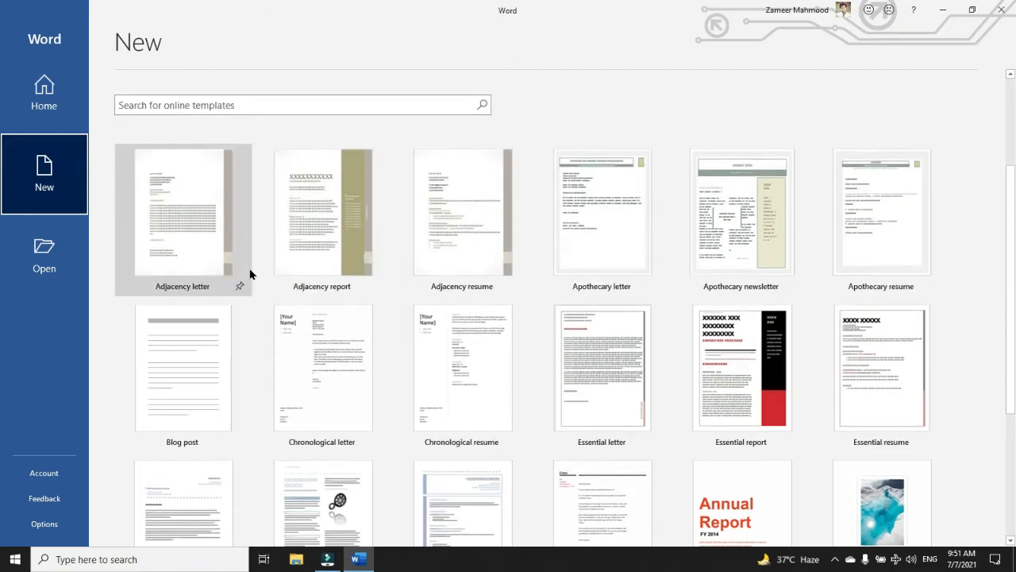
pyautogui.scroll(-1, 231, 238)
pyautogui.scroll(5, 215, 219)
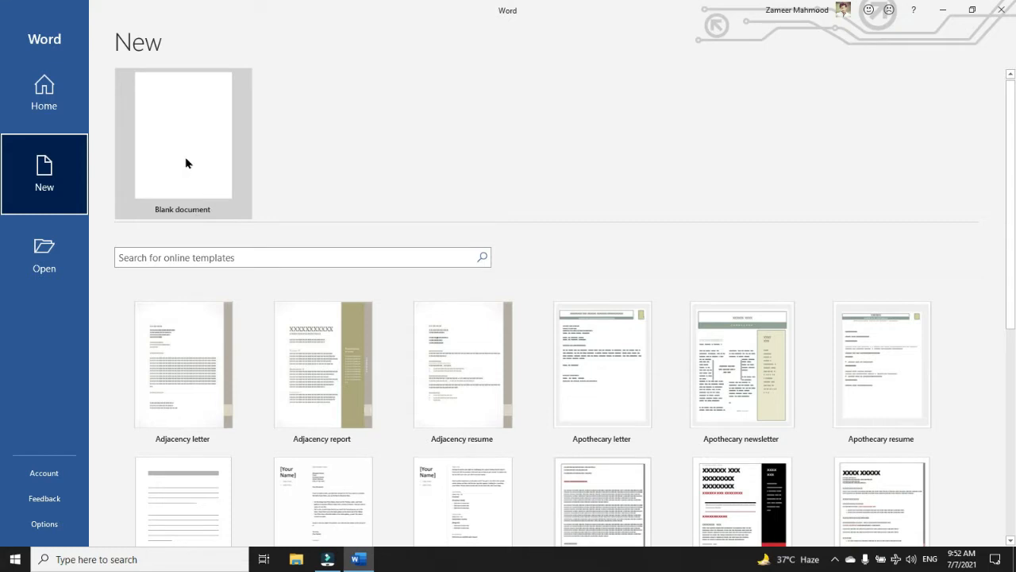
# - Create a new blank document and dismiss the licence notice above the page
pyautogui.click(186, 156)
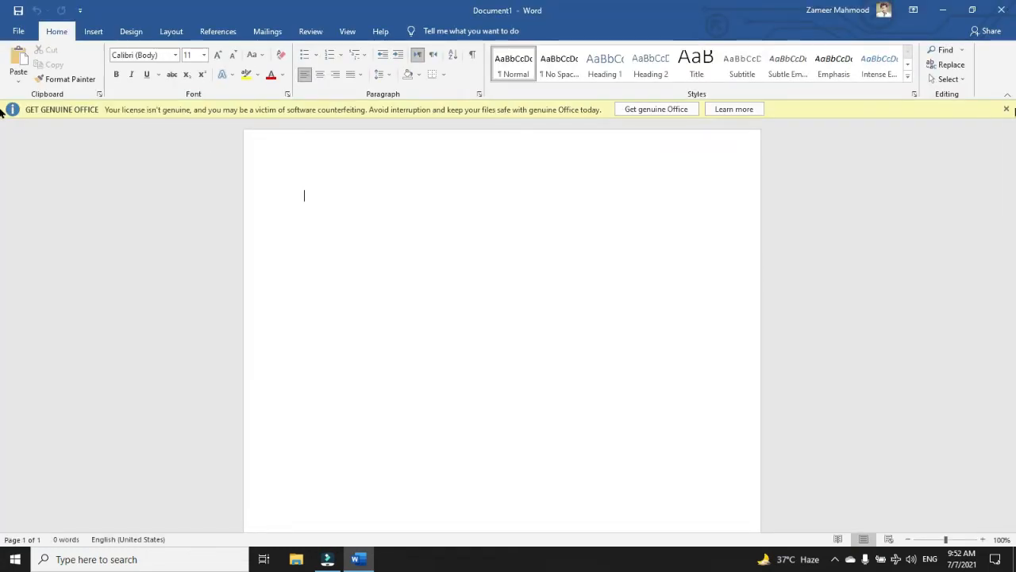
pyautogui.click(1006, 108)
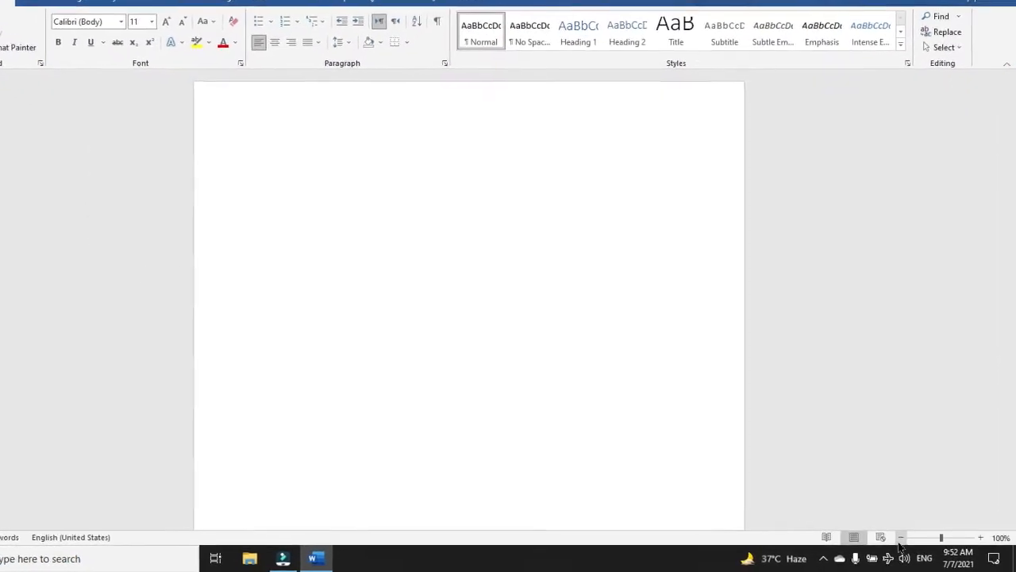
# - Zoom the blank page in to 170%
pyautogui.click(976, 533)
pyautogui.click(976, 532)
pyautogui.click(976, 533)
pyautogui.click(976, 533)
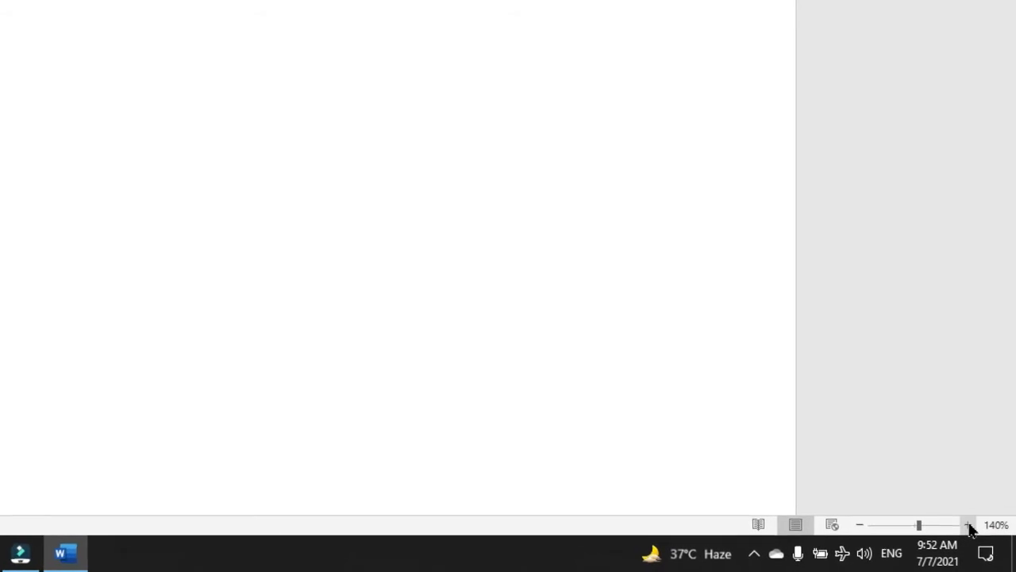
pyautogui.click(972, 530)
pyautogui.click(971, 526)
pyautogui.click(970, 525)
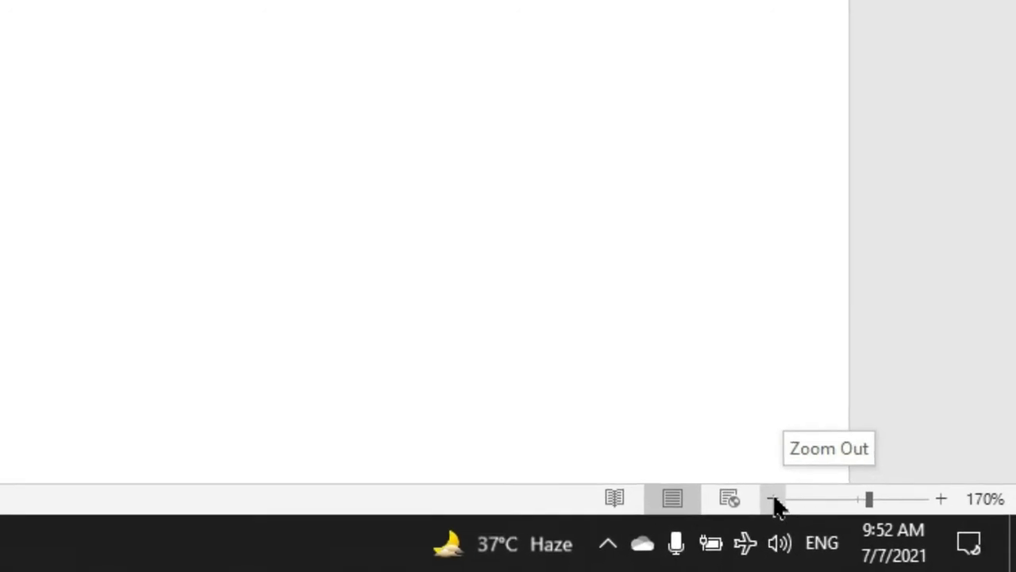
# - Zoom the page back out to 100%
pyautogui.click(761, 497)
pyautogui.click(761, 497)
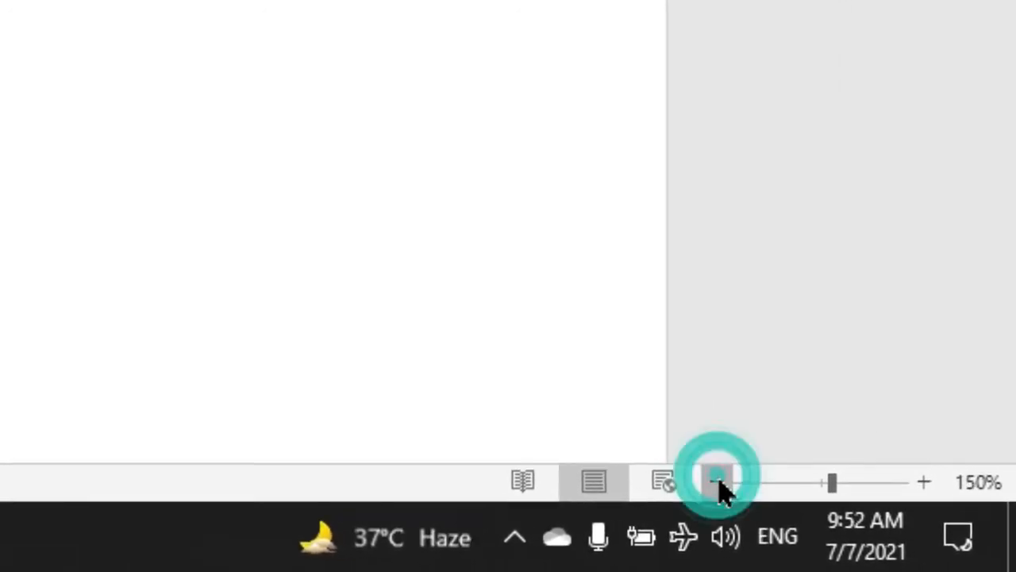
pyautogui.click(761, 497)
pyautogui.click(761, 497)
pyautogui.click(699, 476)
pyautogui.click(698, 477)
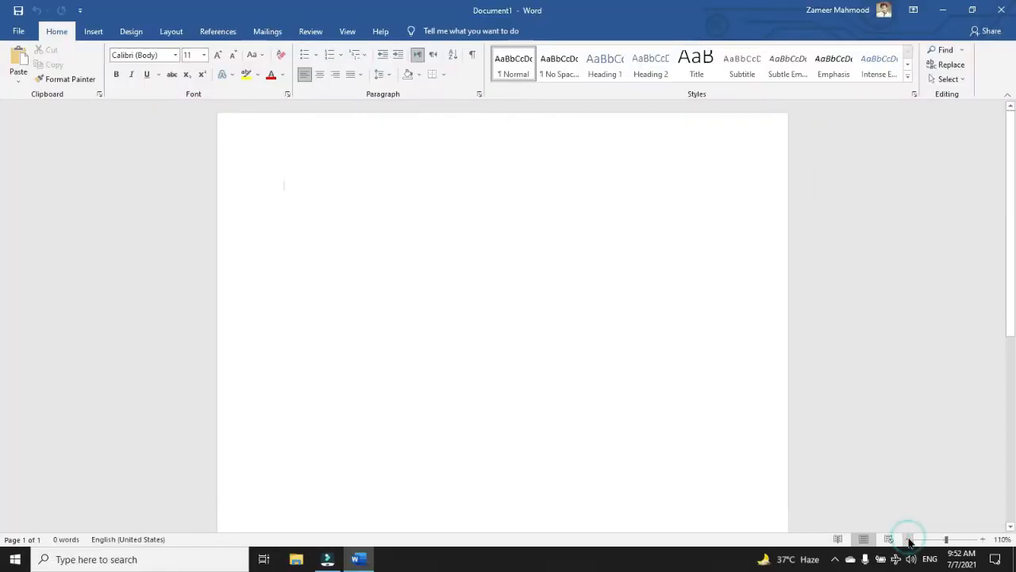
pyautogui.click(699, 477)
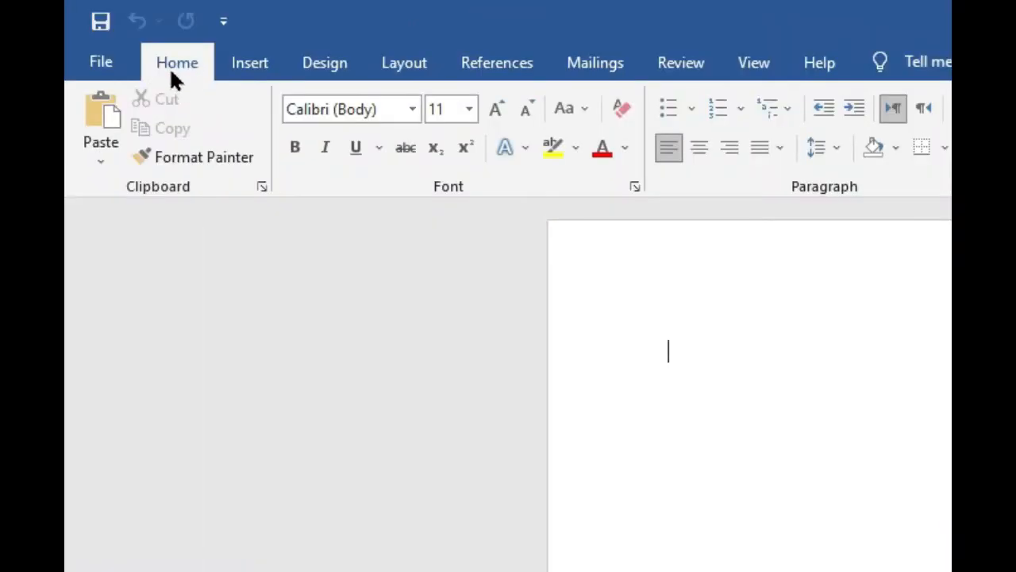
# - Examine the insert, design, layout, references, mailings, review, view and help commands, ending on the basic formatting commands
pyautogui.click(243, 68)
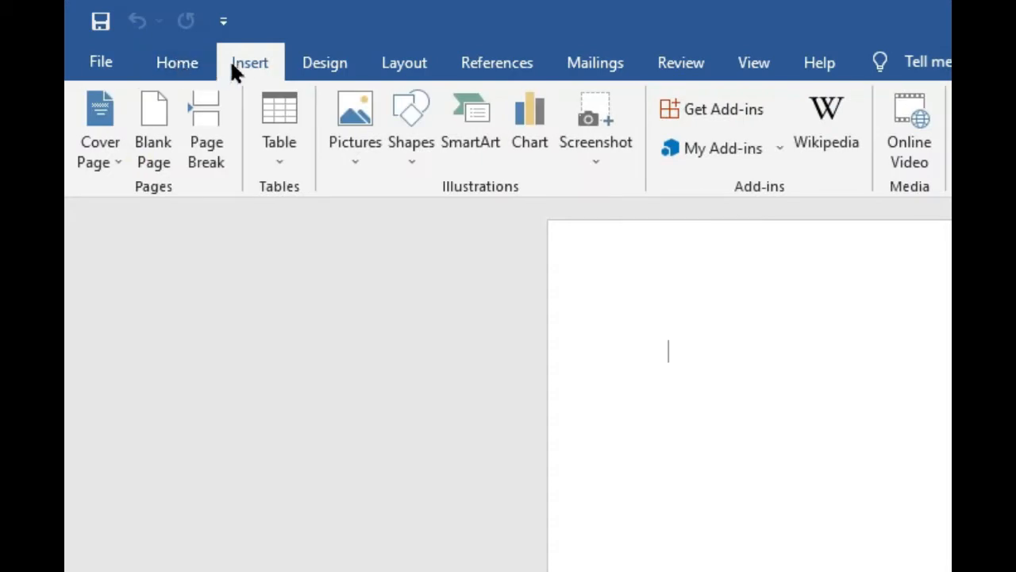
pyautogui.click(324, 68)
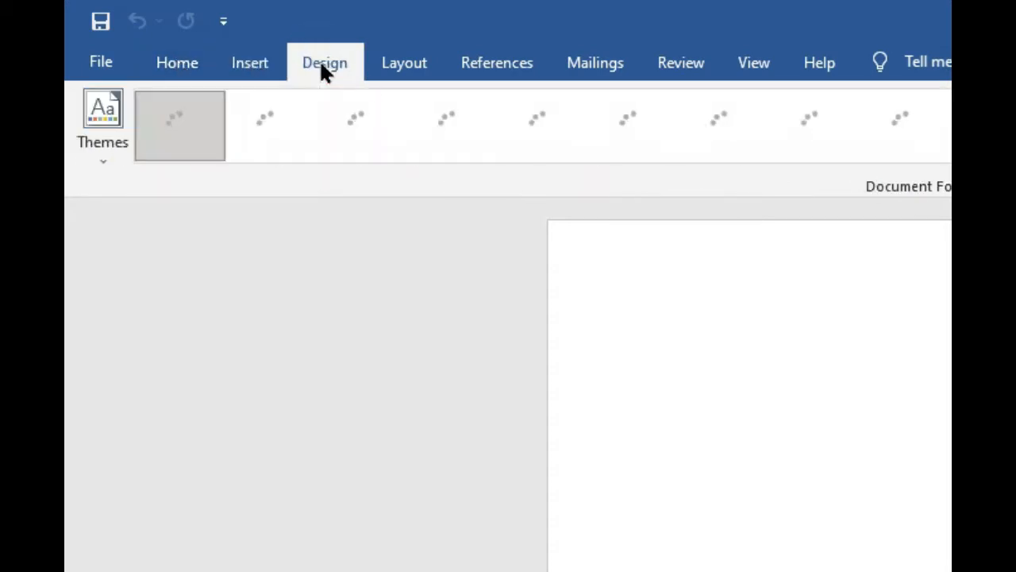
pyautogui.click(407, 70)
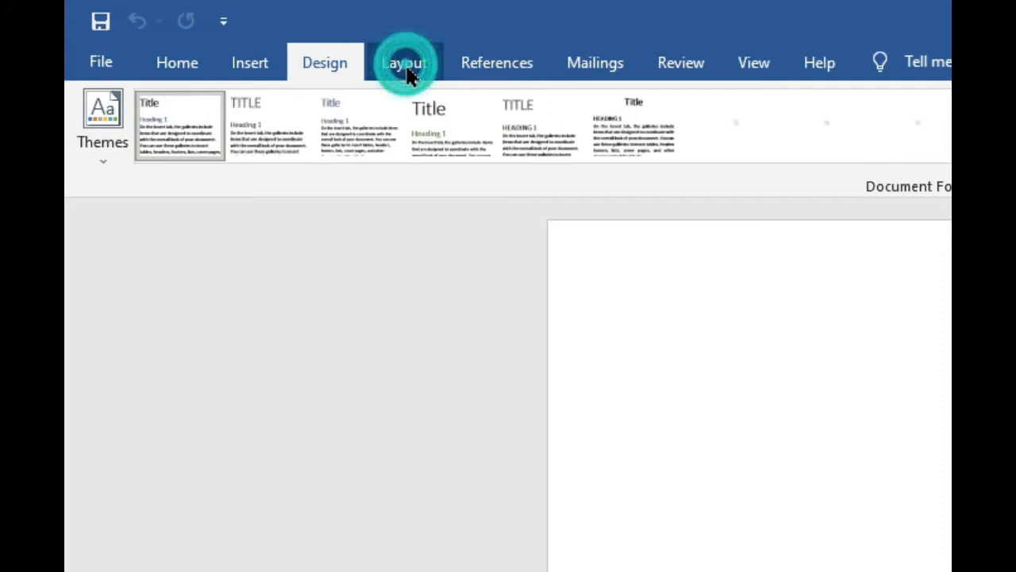
pyautogui.click(496, 68)
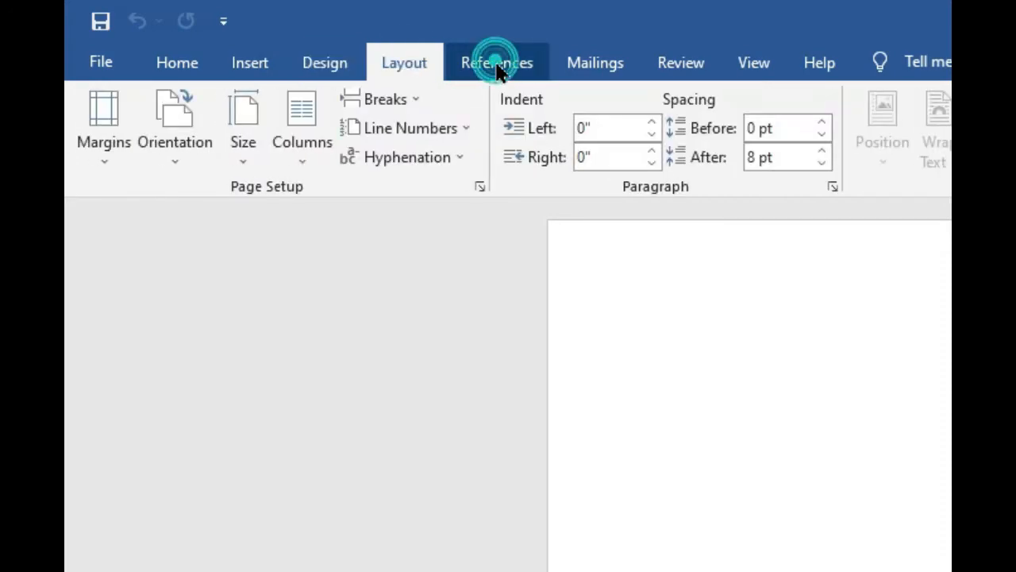
pyautogui.click(594, 67)
pyautogui.click(686, 70)
pyautogui.click(755, 67)
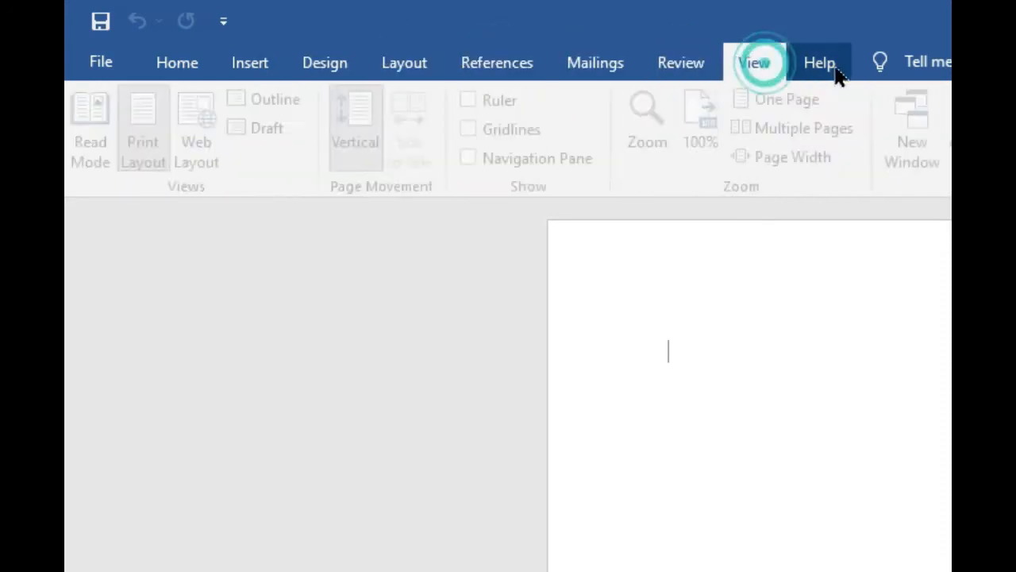
pyautogui.click(826, 68)
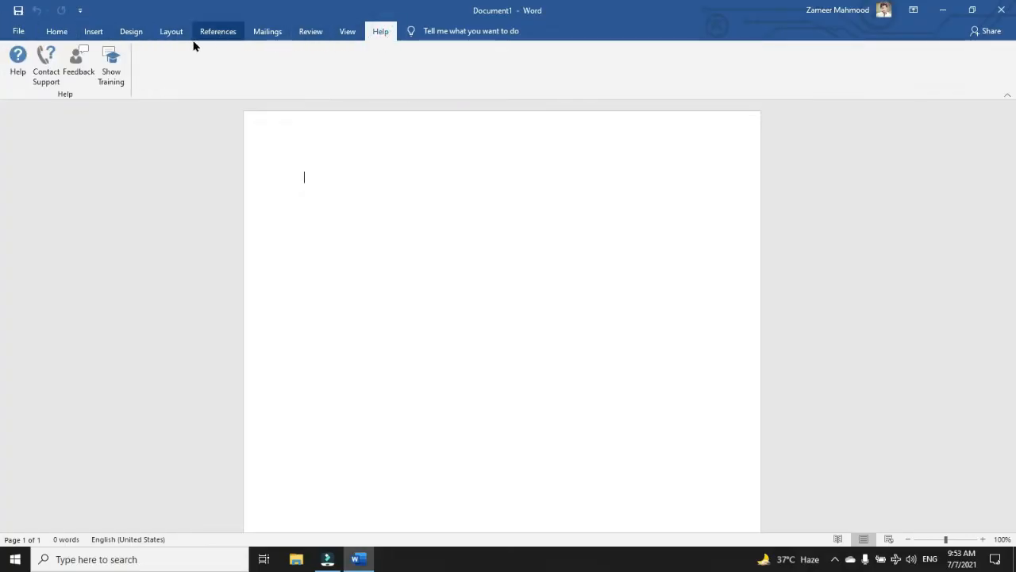
pyautogui.click(57, 32)
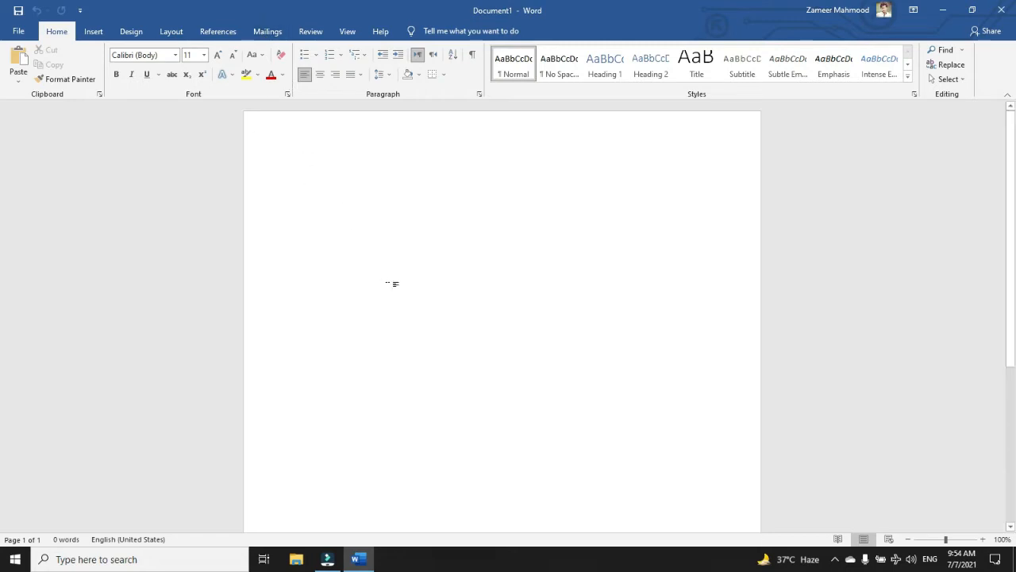
# - Enter the heading "Skill Develo Computer College" on the first line of the document
pyautogui.write('Sk')
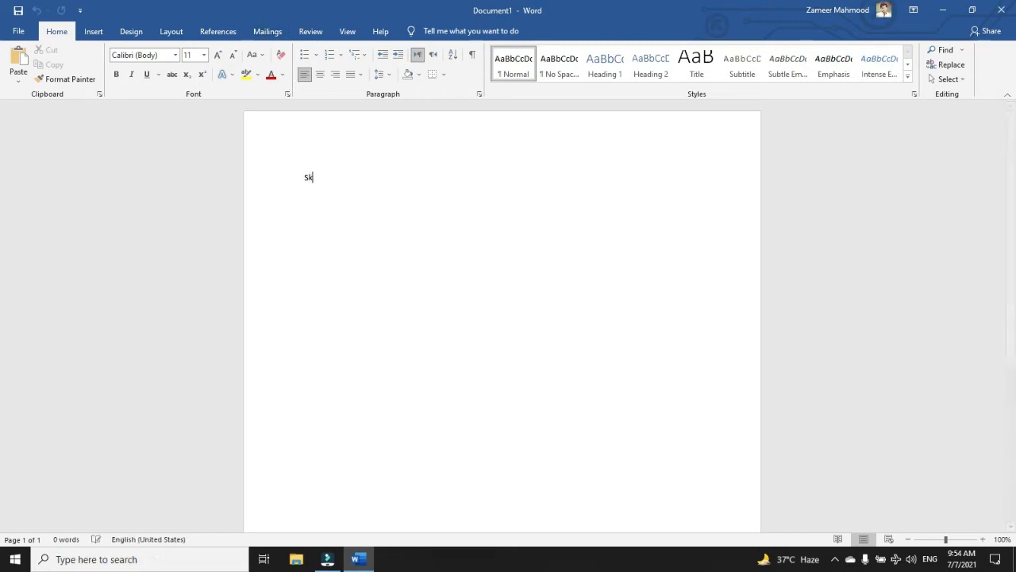
pyautogui.write('ill Develo Compuer Co')
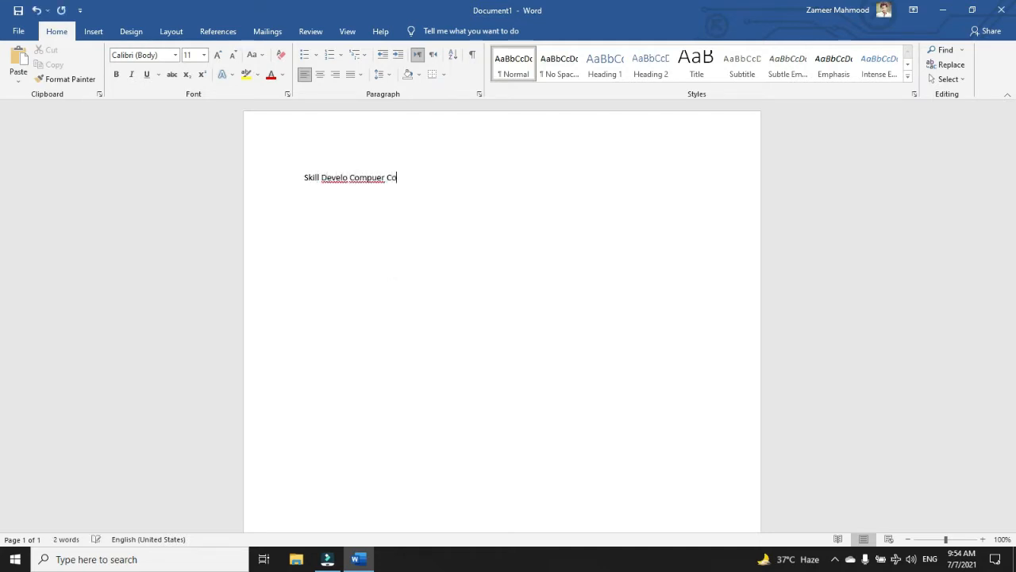
pyautogui.press('BackSpace')
pyautogui.write('ter C')
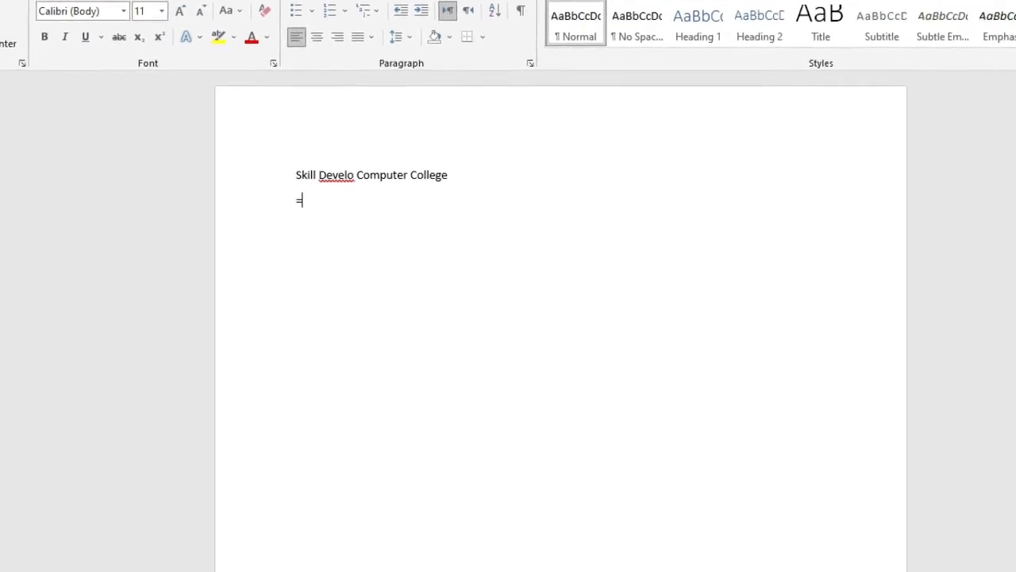
# - Generate two blocks of sample paragraphs below the heading, each with the formula =rand()
pyautogui.write('rand')
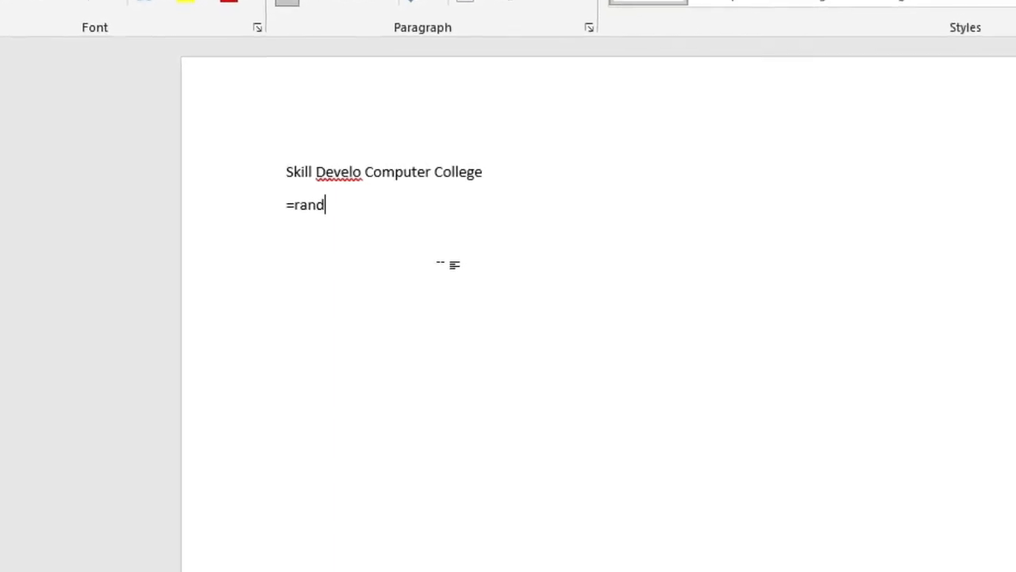
pyautogui.write('(')
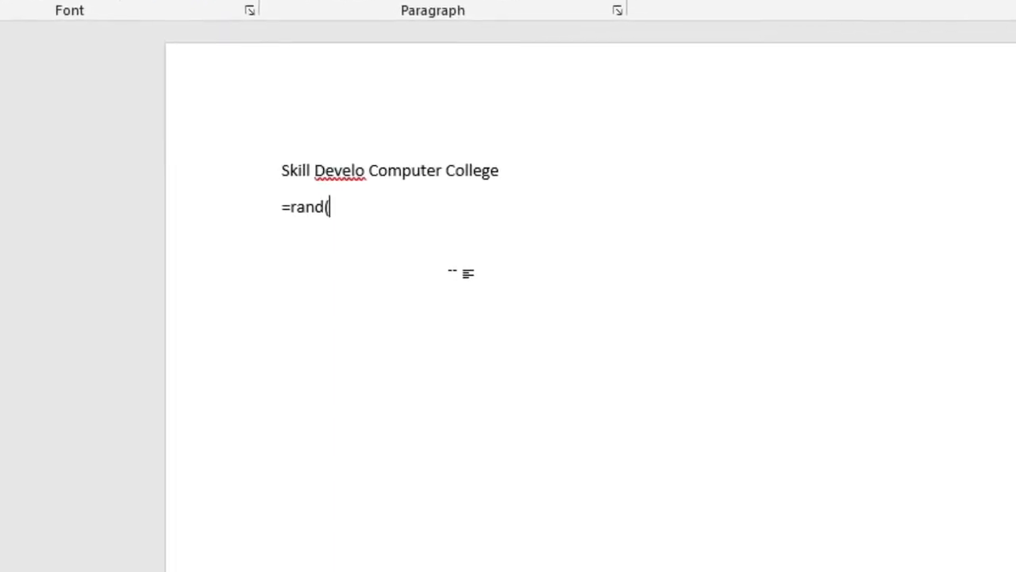
pyautogui.write(')')
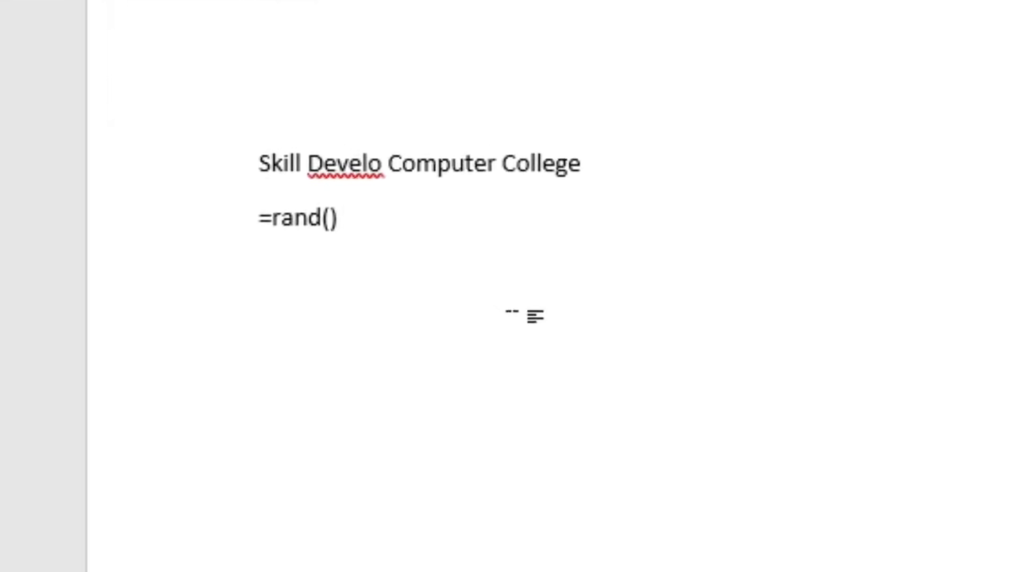
pyautogui.press('Return')
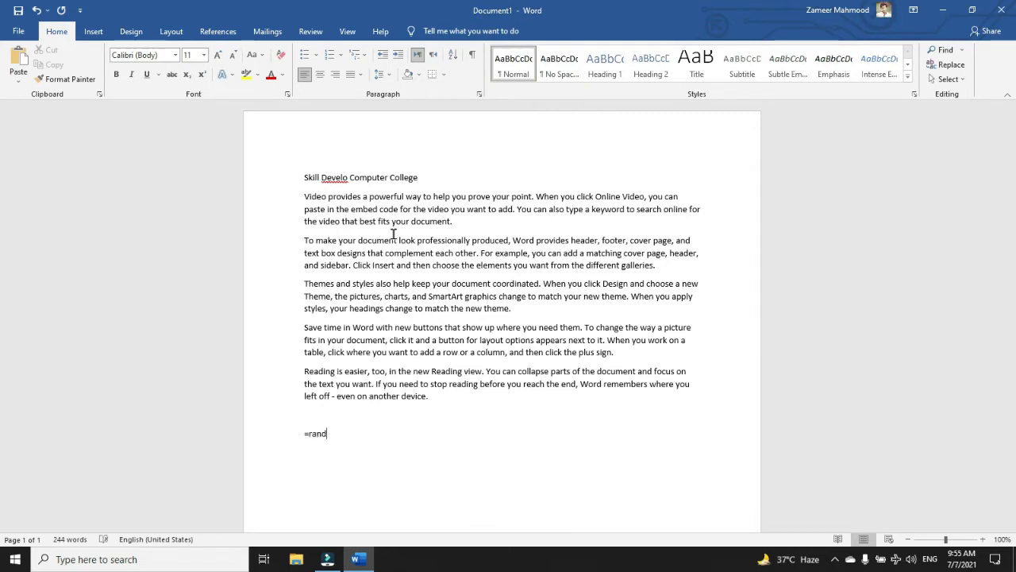
pyautogui.write(')')
pyautogui.press('Return')
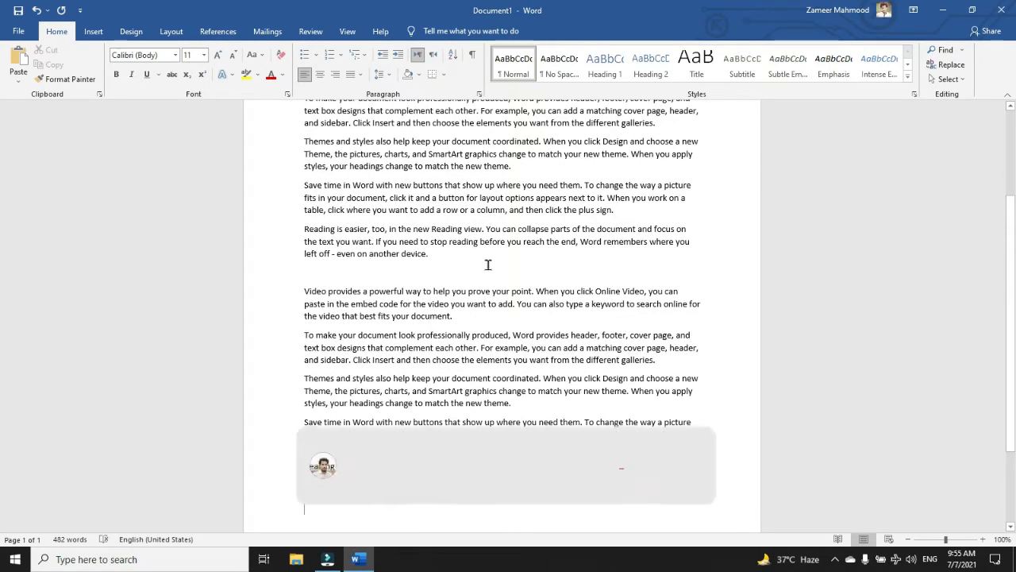
# - Set the font size of the heading "Skill Develo Computer College" to 26
pyautogui.scroll(-4, 390, 292)
pyautogui.scroll(3, 390, 292)
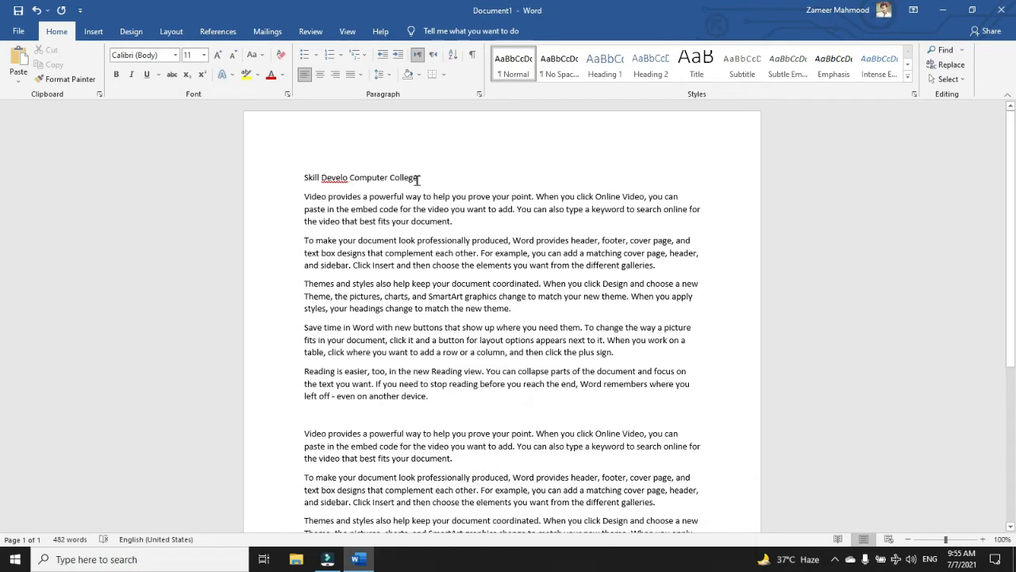
pyautogui.moveTo(422, 178); pyautogui.dragTo(304, 178)
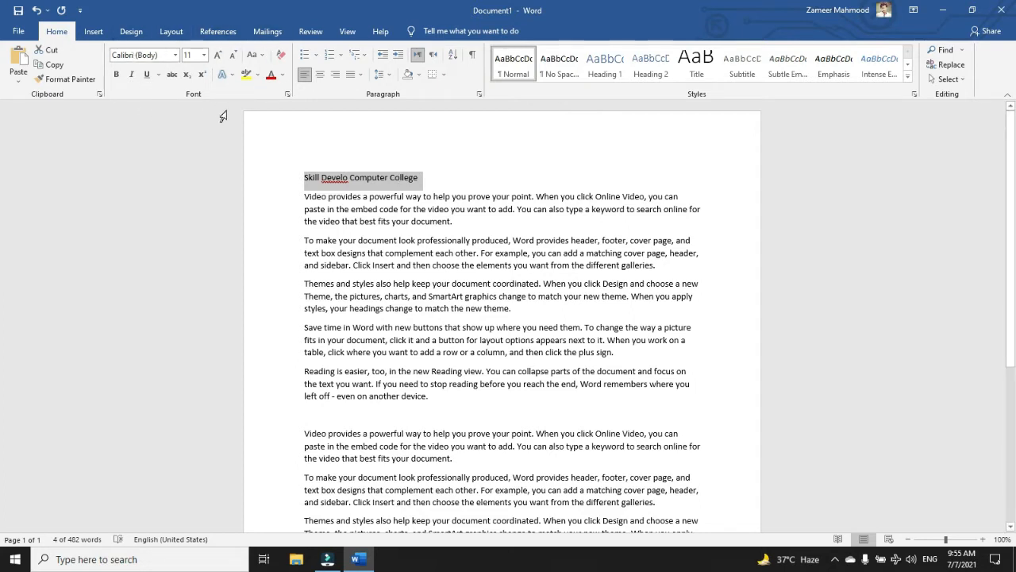
pyautogui.click(204, 61)
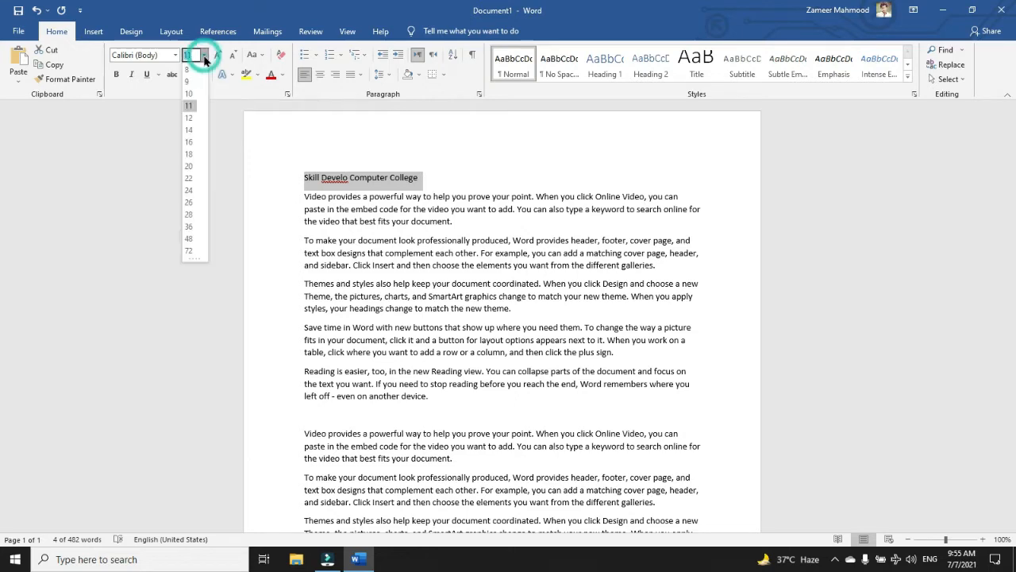
pyautogui.click(190, 203)
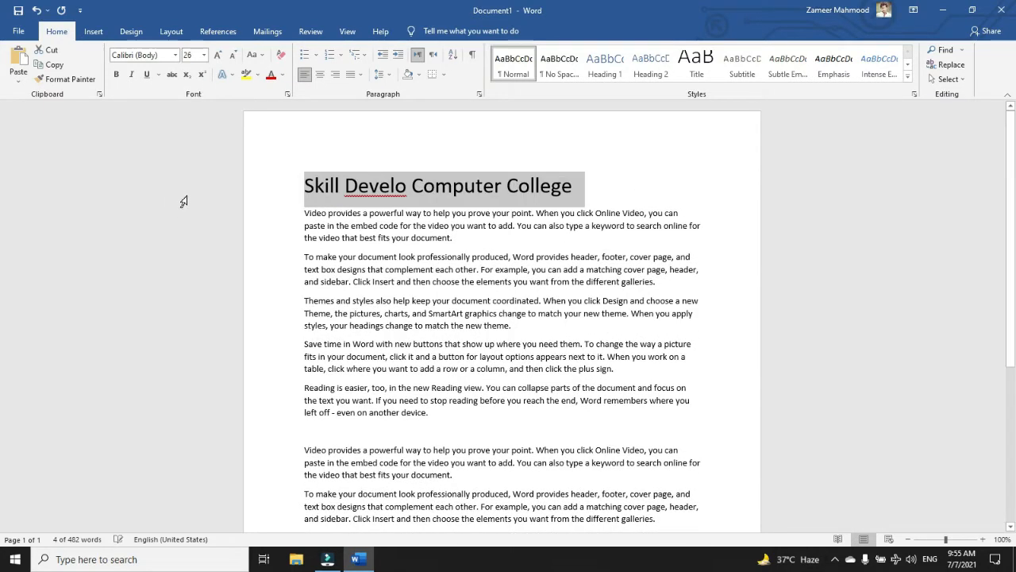
# - Increase the heading's font size in increments up to 72
pyautogui.click(216, 58)
pyautogui.click(217, 57)
pyautogui.click(217, 57)
pyautogui.click(217, 57)
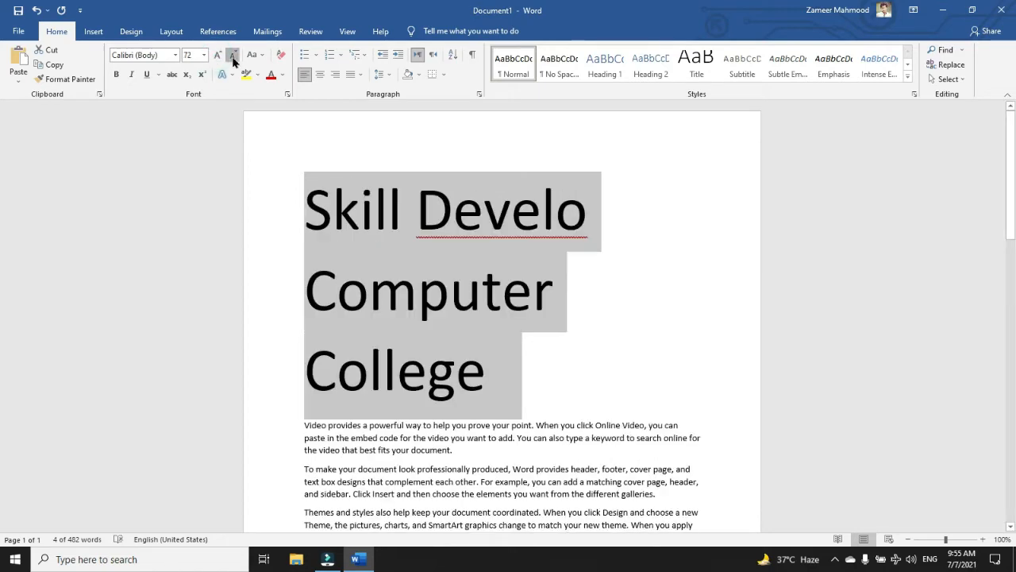
# - Decrease the heading's font size in increments down to 28
pyautogui.click(233, 57)
pyautogui.click(233, 57)
pyautogui.click(233, 57)
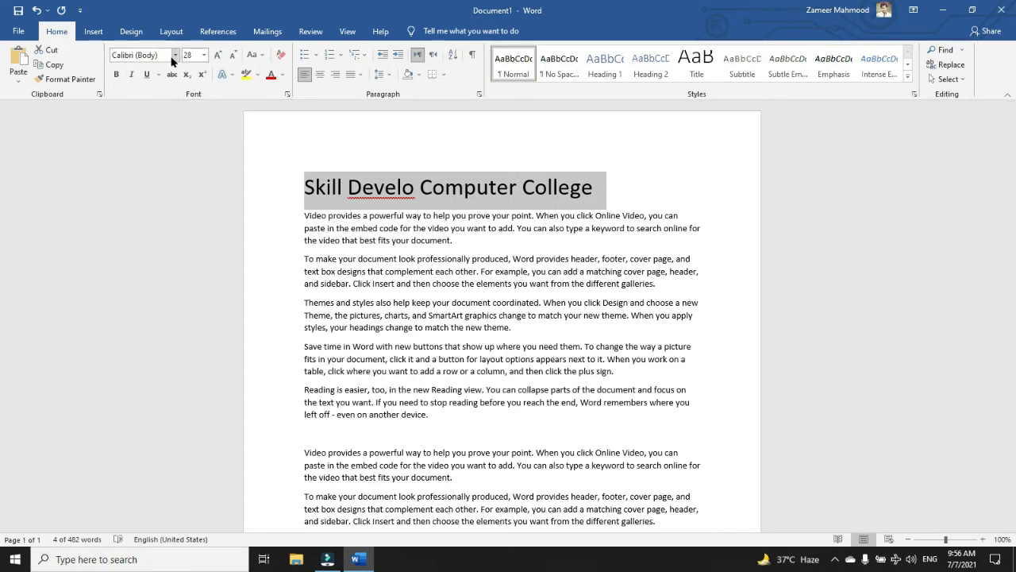
# - Change the heading's font to the Times New Roman headings theme font
pyautogui.click(120, 55)
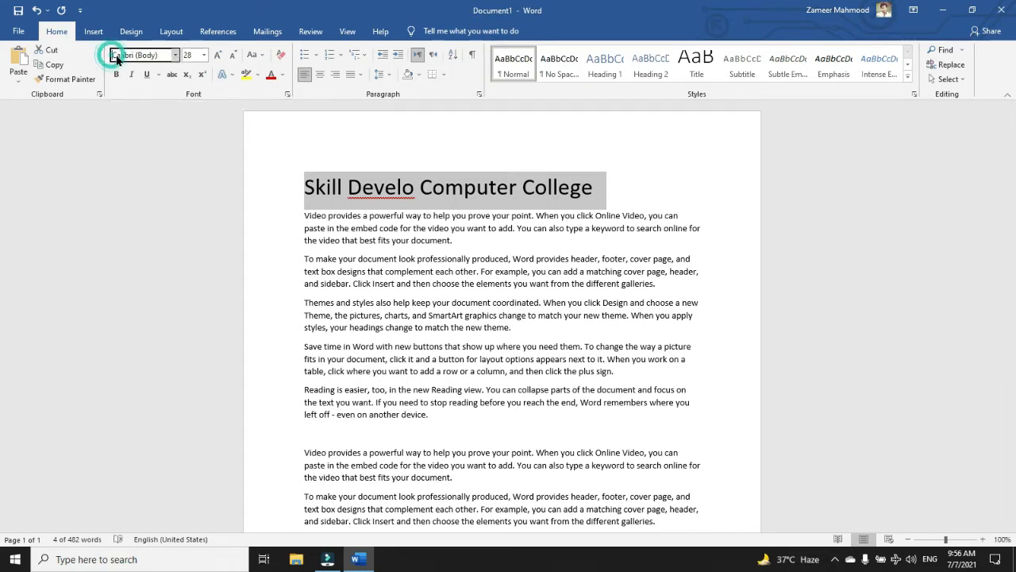
pyautogui.click(175, 56)
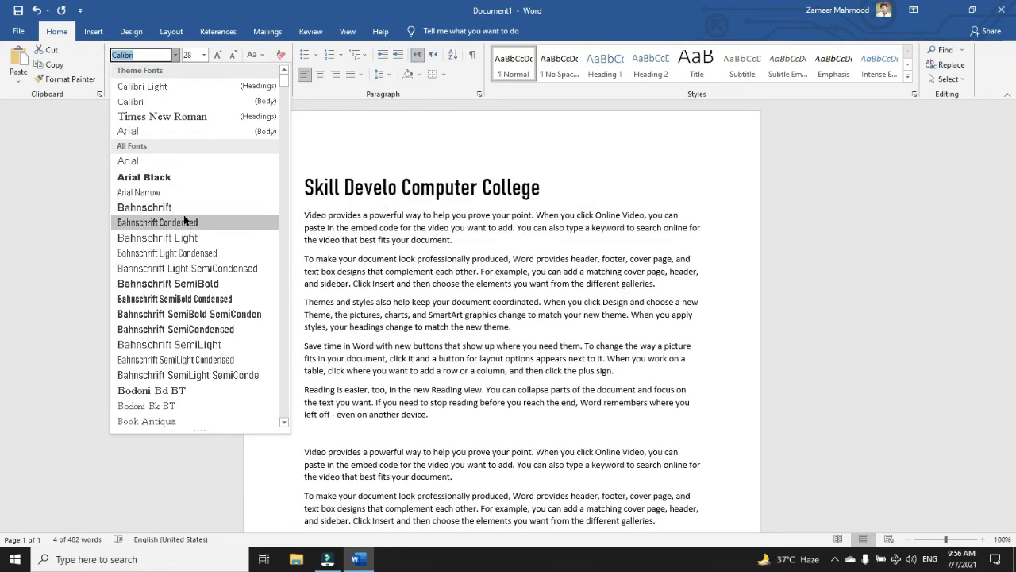
pyautogui.moveTo(283, 73)
pyautogui.mouseDown()
pyautogui.moveTo(279, 408)
pyautogui.moveTo(294, 339)
pyautogui.moveTo(284, 270)
pyautogui.moveTo(298, 186)
pyautogui.moveTo(289, 76)
pyautogui.mouseUp()
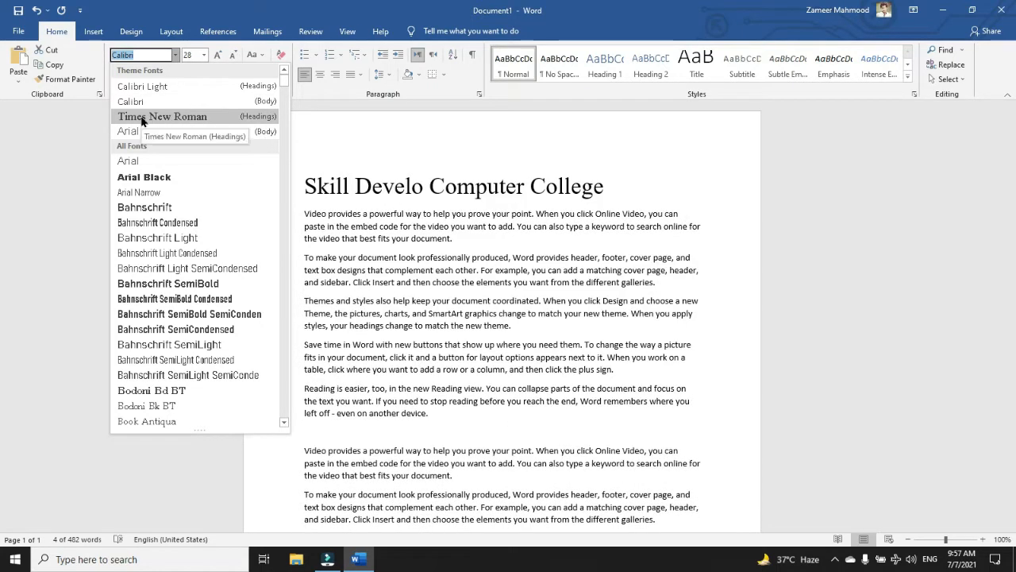
pyautogui.click(155, 119)
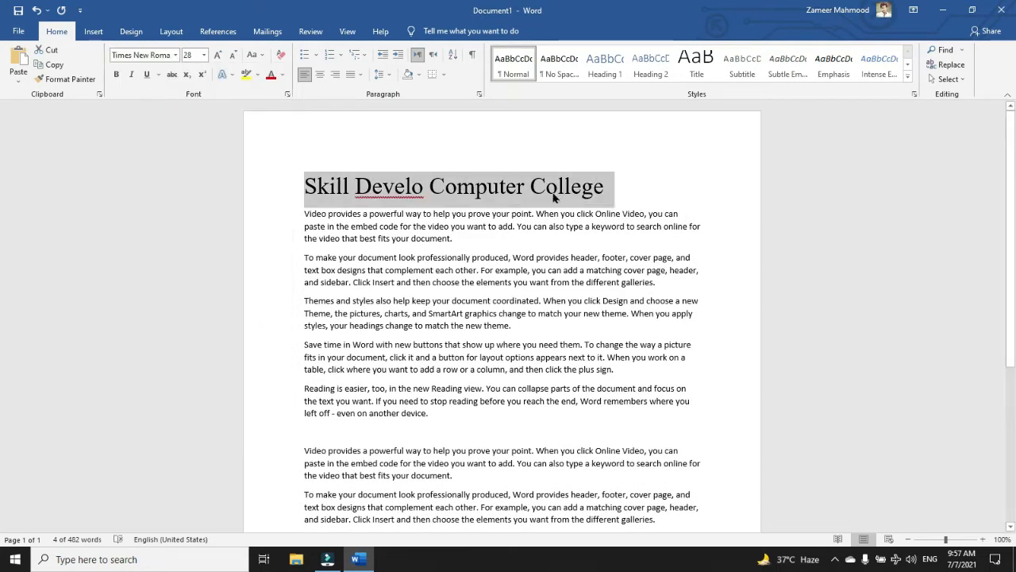
# - Toggle bold on and off for the heading and leave it bold
pyautogui.click(116, 76)
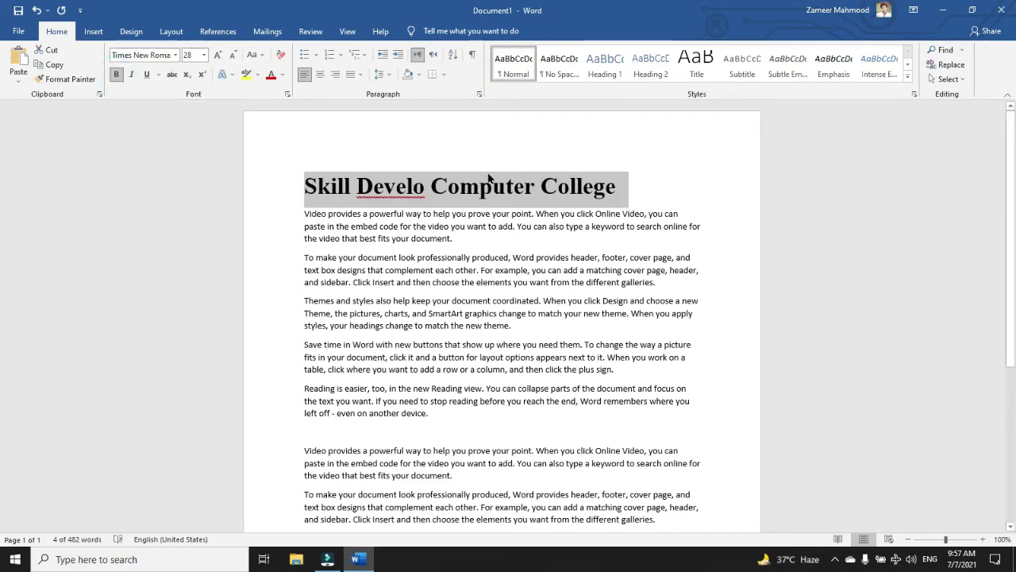
pyautogui.click(117, 74)
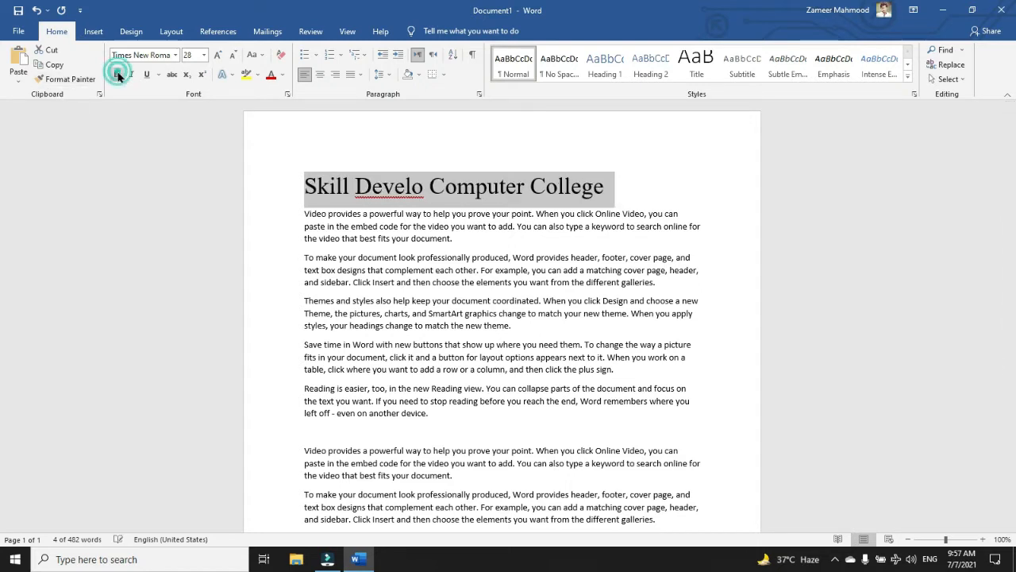
pyautogui.click(116, 76)
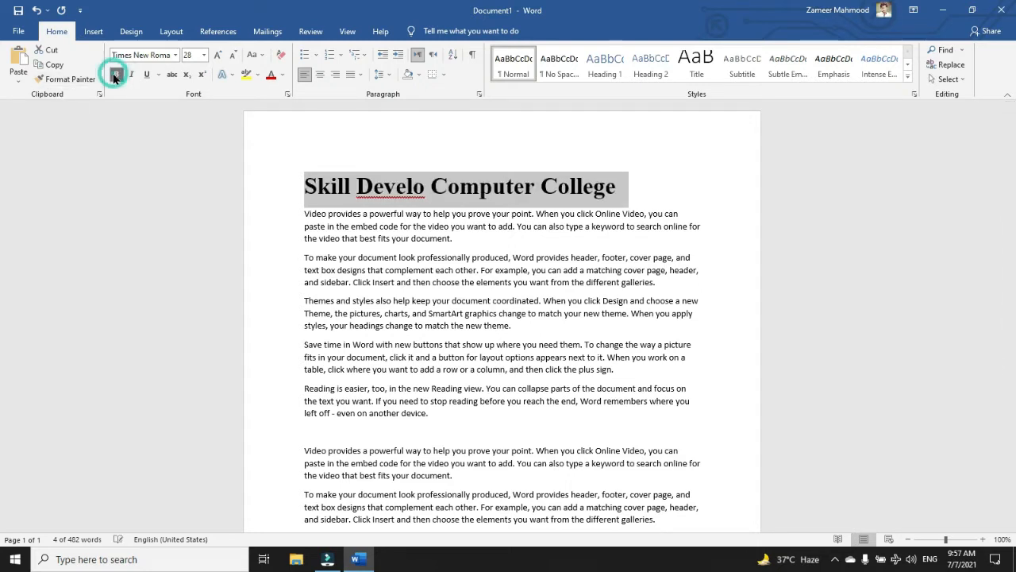
pyautogui.click(117, 76)
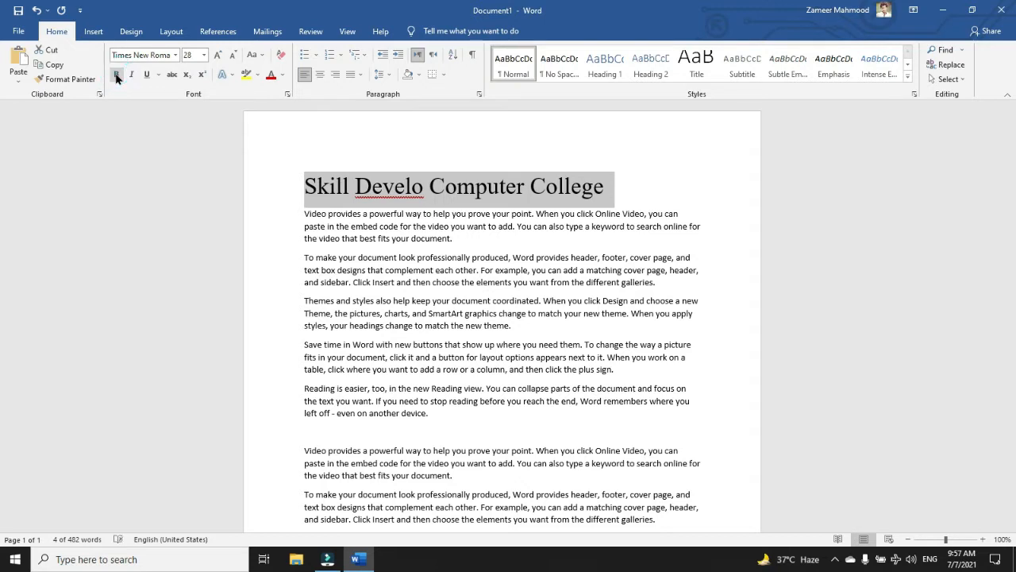
pyautogui.click(116, 77)
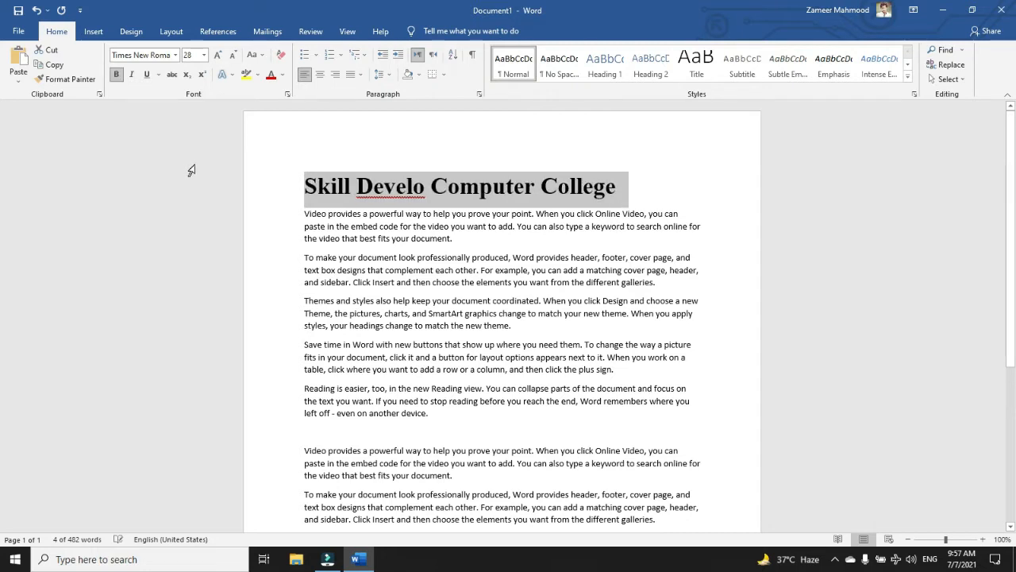
# - Try italic formatting on the heading several times, removing it again each time
pyautogui.click(132, 74)
pyautogui.click(132, 74)
pyautogui.click(132, 73)
pyautogui.click(132, 74)
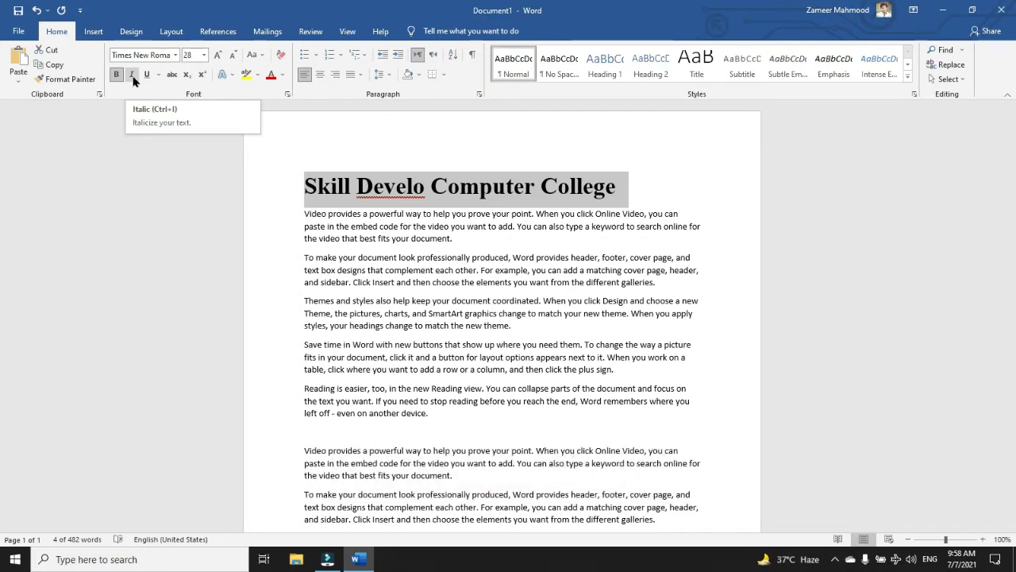
pyautogui.click(133, 76)
pyautogui.click(133, 75)
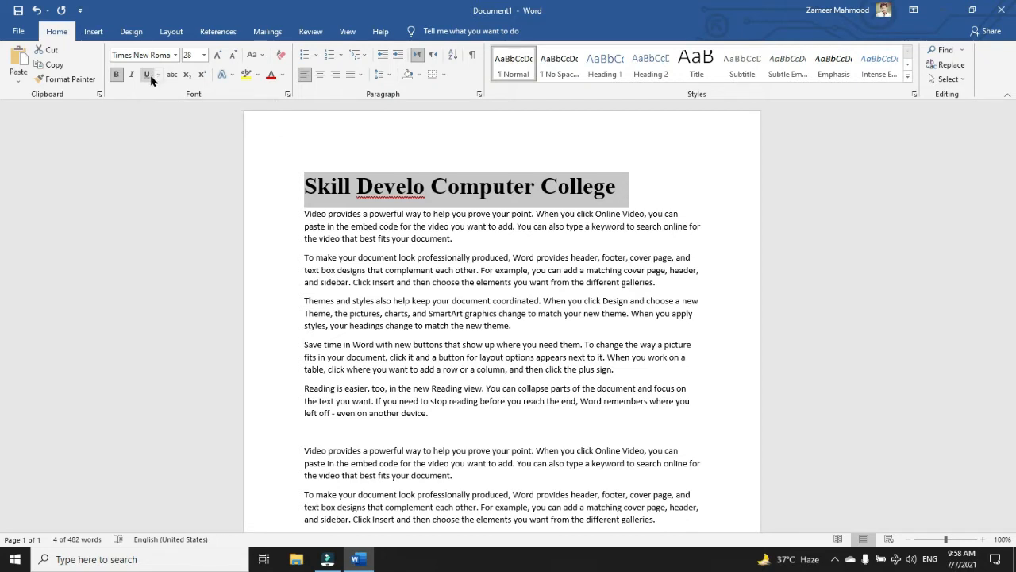
# - Try a plain single underline on the heading, remove it, and apply a double underline instead
pyautogui.click(151, 80)
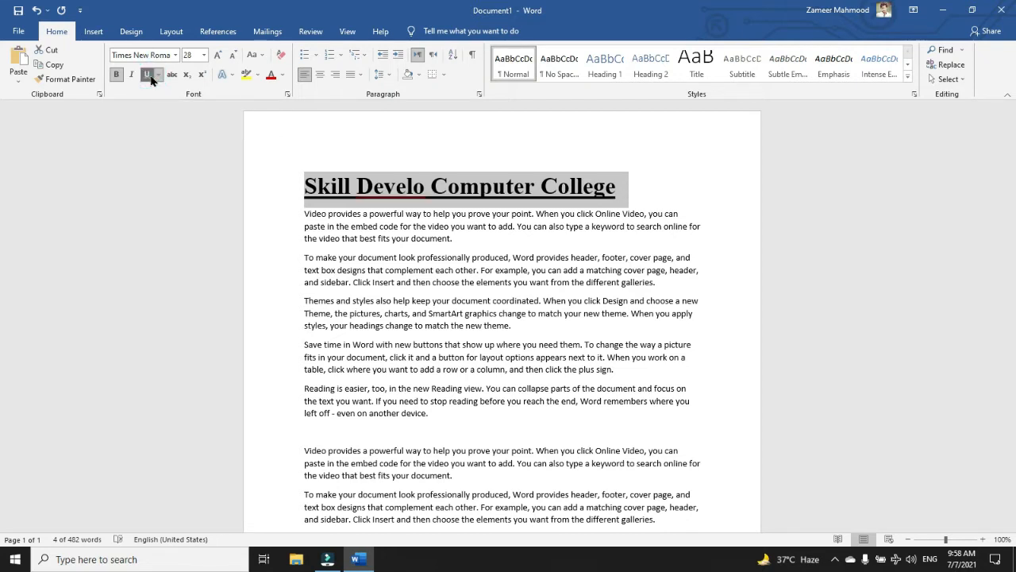
pyautogui.click(151, 80)
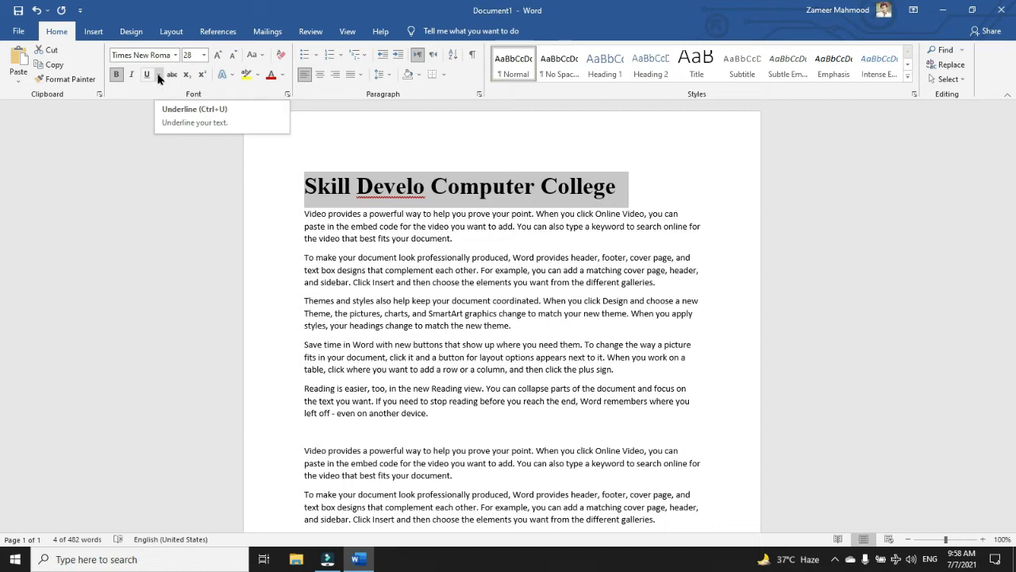
pyautogui.click(159, 75)
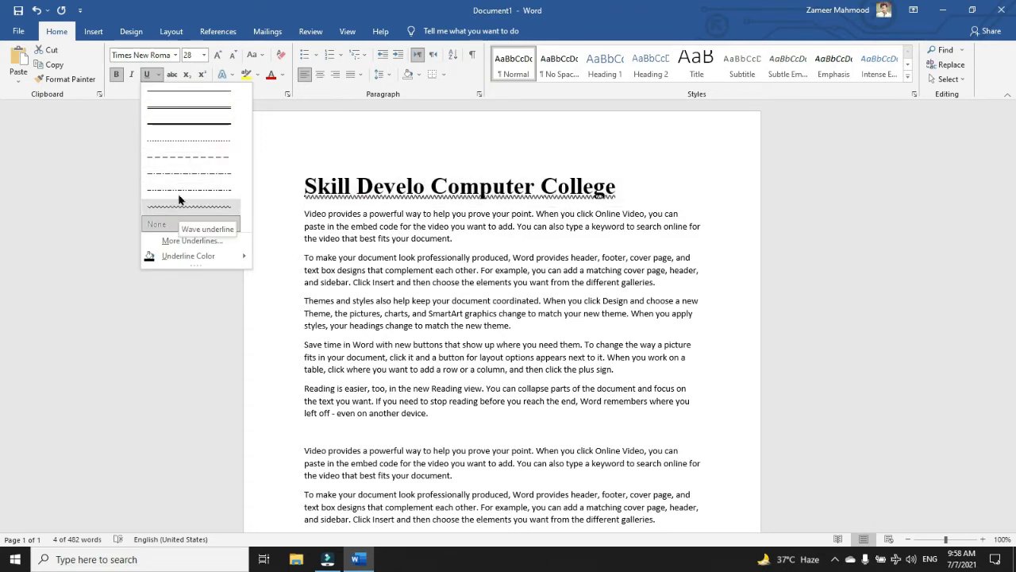
pyautogui.click(198, 115)
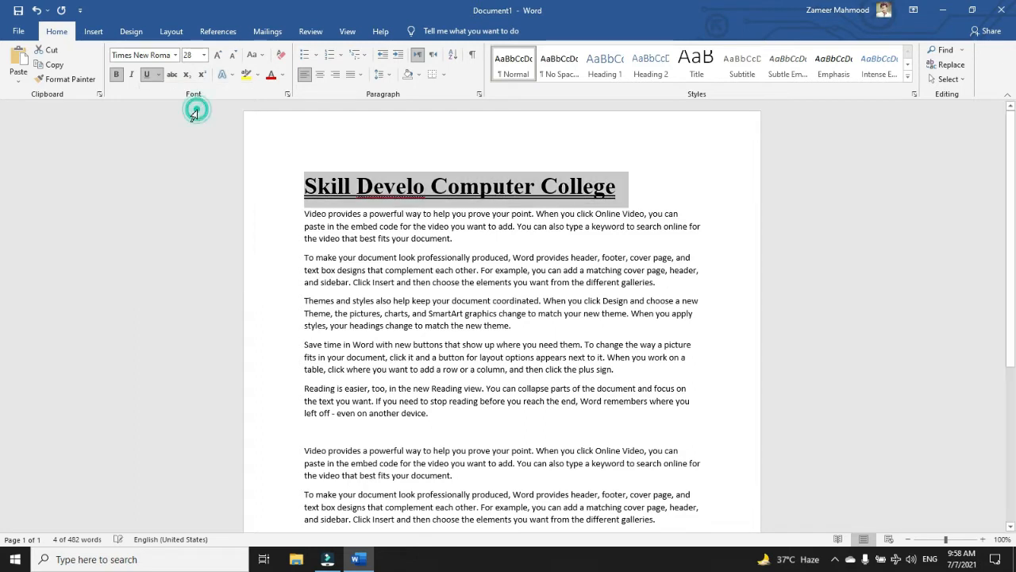
pyautogui.click(621, 197)
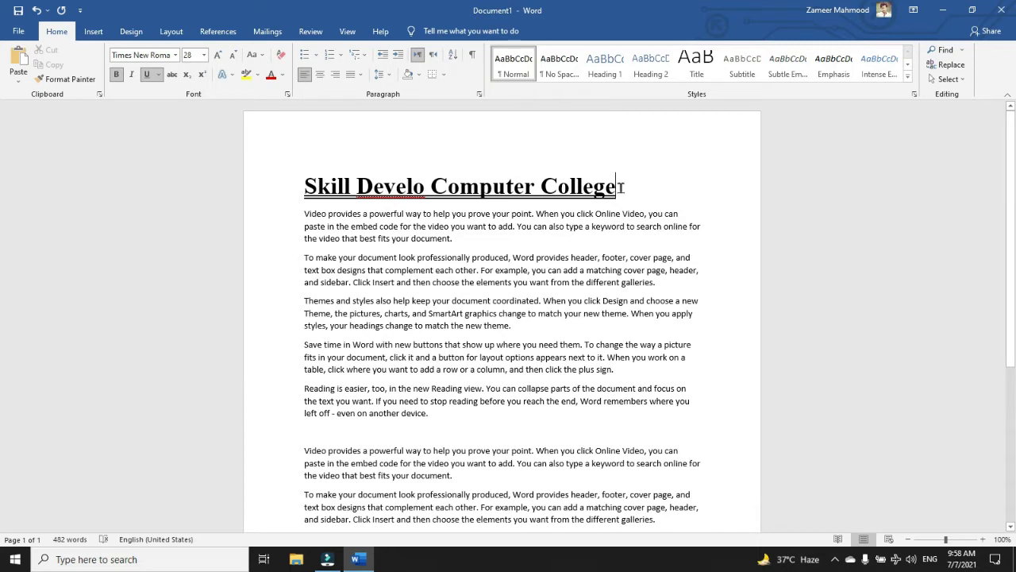
# - Remove the double underline from only the words "Skill Develo" in the heading
pyautogui.moveTo(623, 184); pyautogui.dragTo(306, 189)
pyautogui.moveTo(618, 185); pyautogui.dragTo(433, 190)
pyautogui.moveTo(306, 185); pyautogui.dragTo(425, 190)
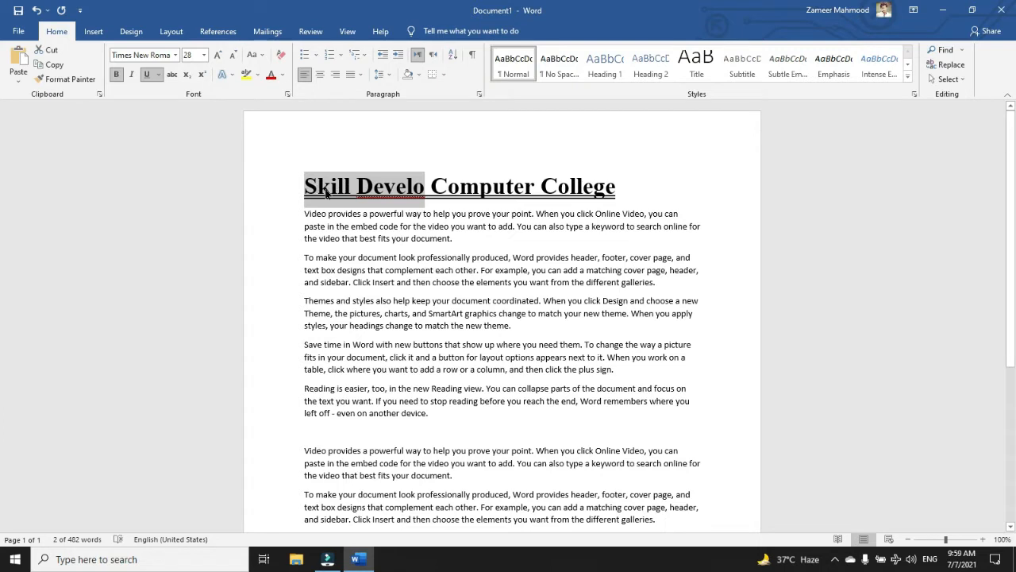
pyautogui.click(158, 75)
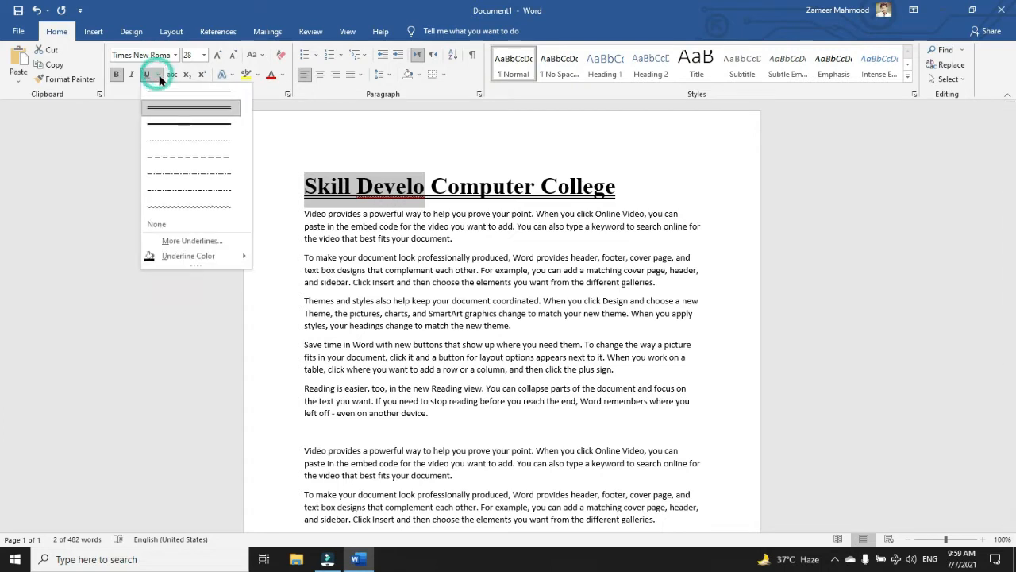
pyautogui.click(168, 227)
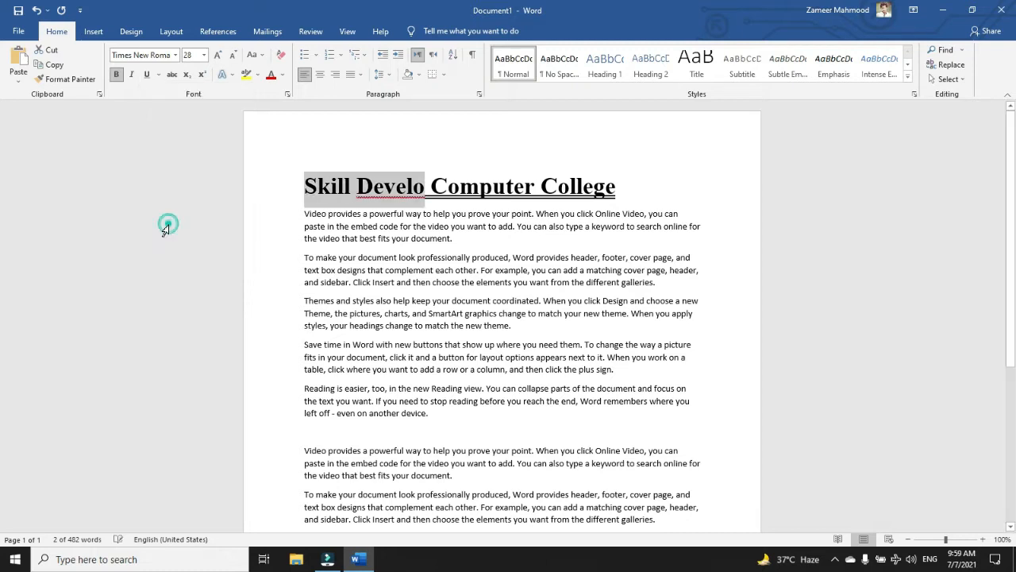
pyautogui.click(468, 197)
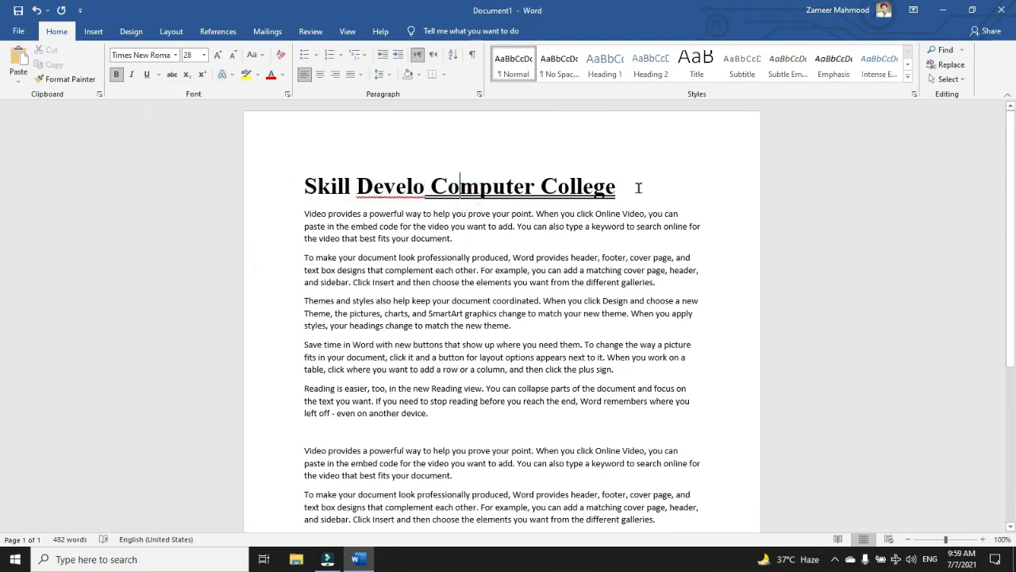
# - Set the underline of the whole heading "Skill Develo Computer College" to None
pyautogui.moveTo(640, 188); pyautogui.dragTo(306, 193)
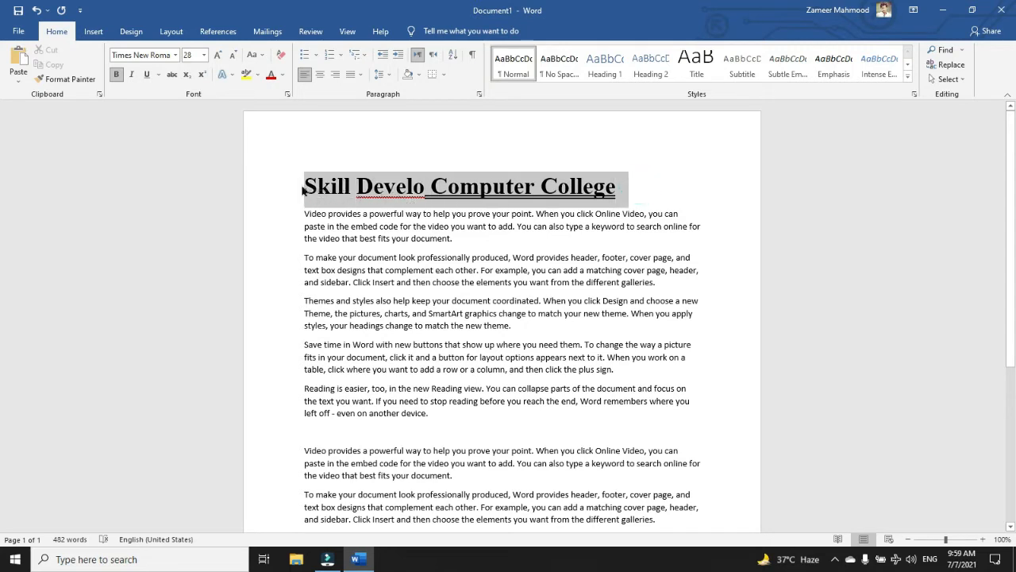
pyautogui.click(158, 74)
pyautogui.click(169, 225)
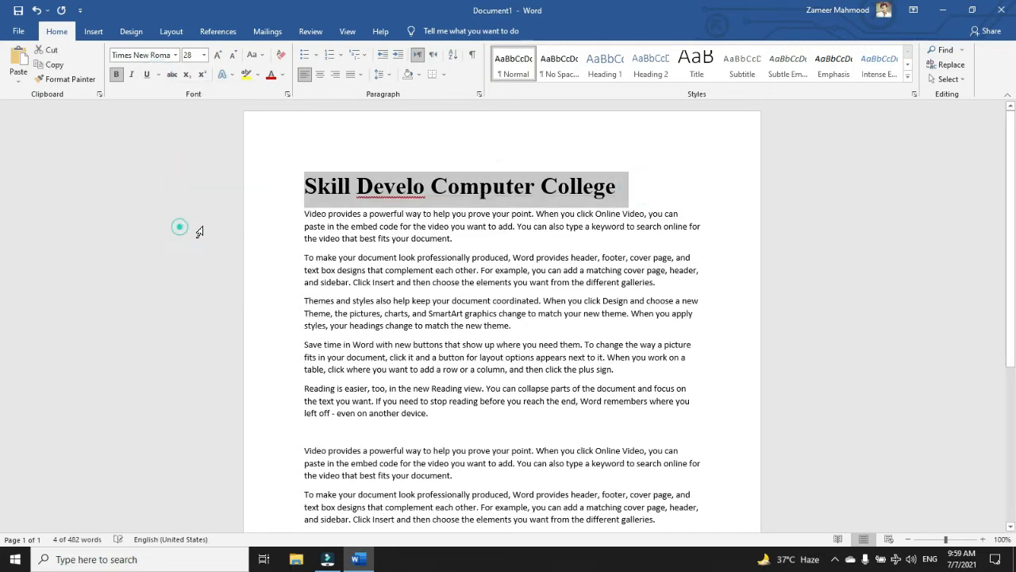
pyautogui.click(545, 191)
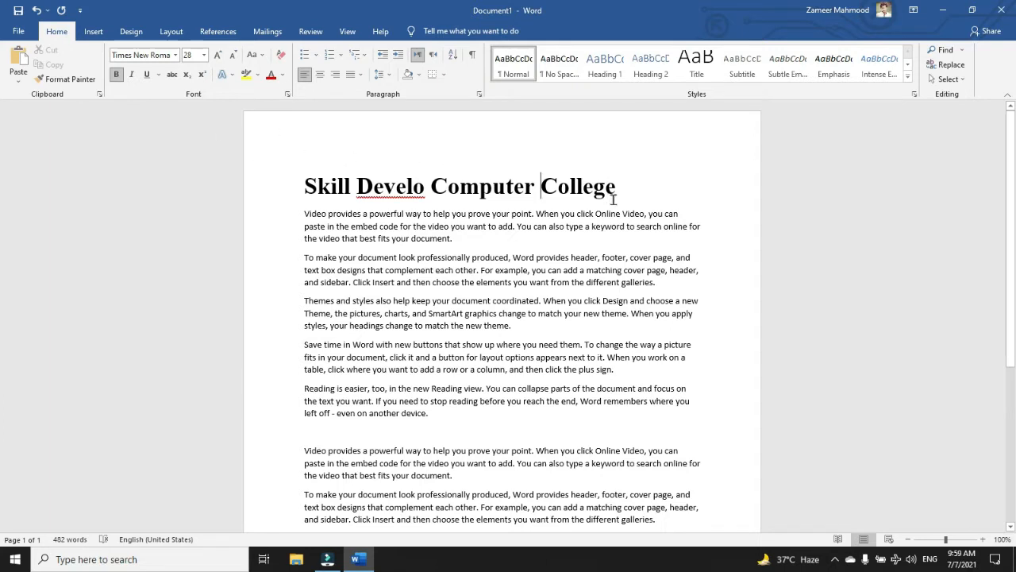
# - Apply a double underline to the first body paragraph, starting "Video provides a powerful way"
pyautogui.moveTo(303, 213); pyautogui.dragTo(455, 242)
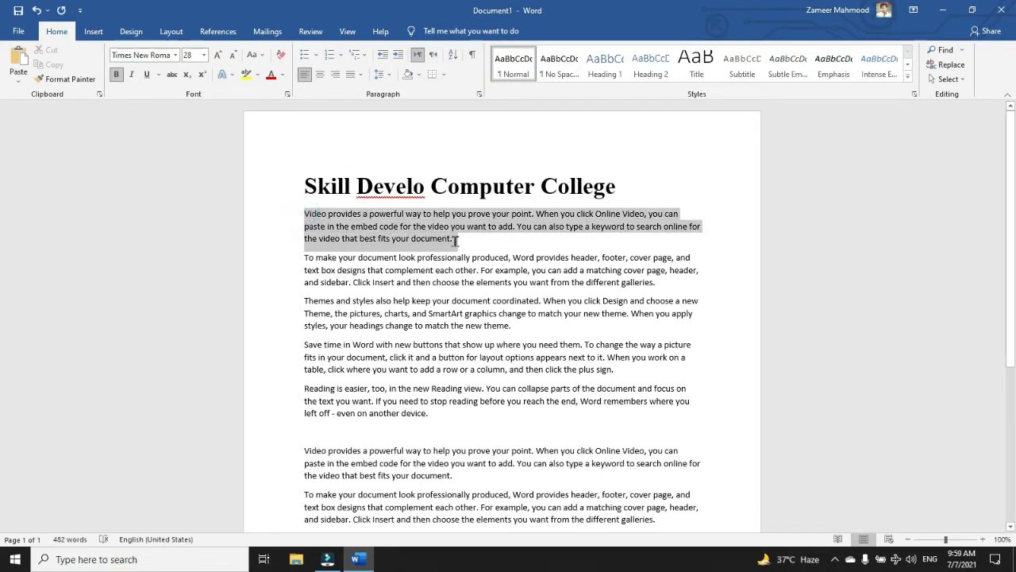
pyautogui.click(149, 77)
pyautogui.click(148, 78)
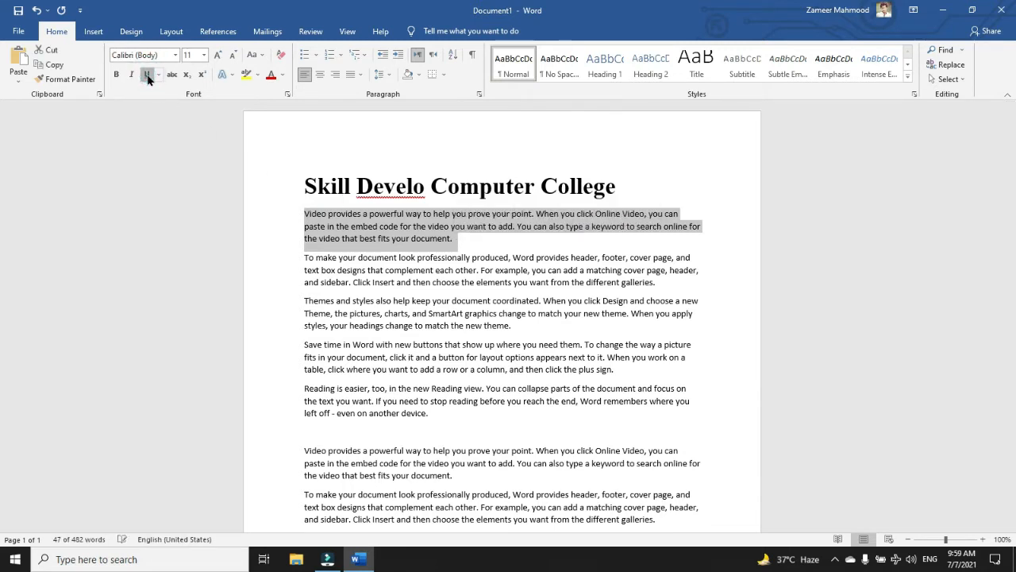
pyautogui.click(159, 74)
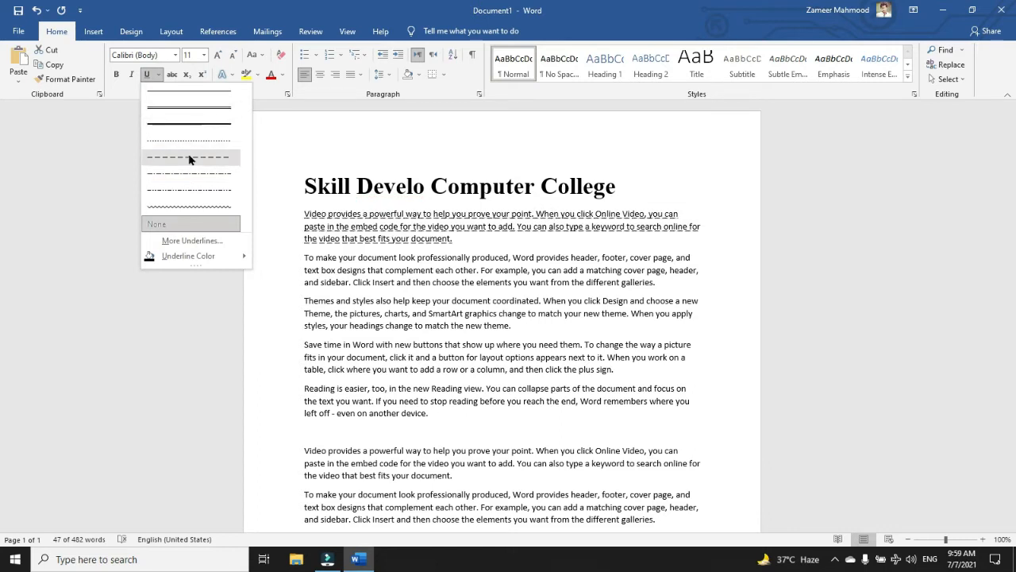
pyautogui.click(191, 108)
pyautogui.click(489, 257)
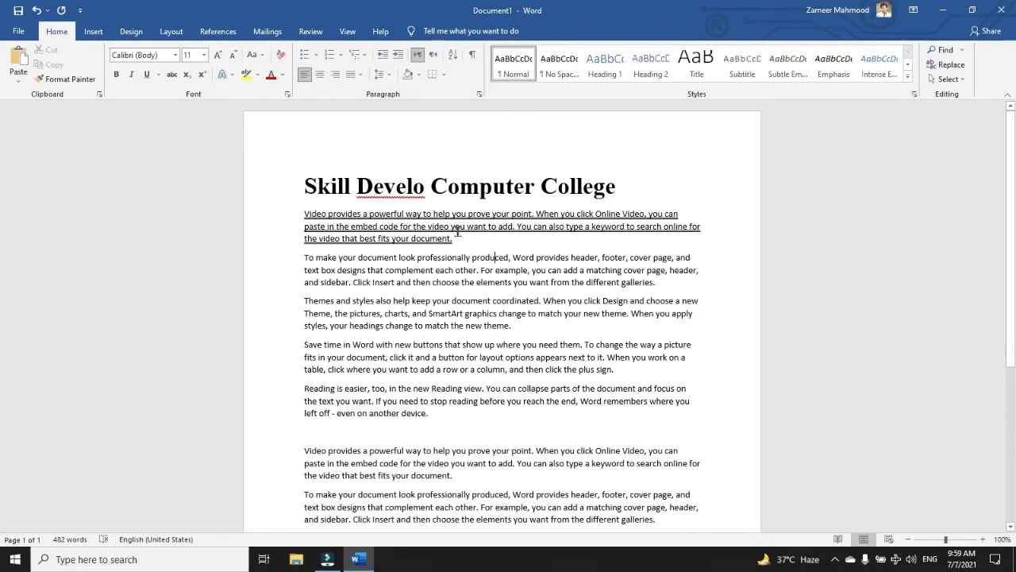
# - Remove the double underline from the first body paragraph by setting its underline to None
pyautogui.moveTo(458, 231); pyautogui.dragTo(356, 223)
pyautogui.moveTo(461, 243); pyautogui.dragTo(294, 216)
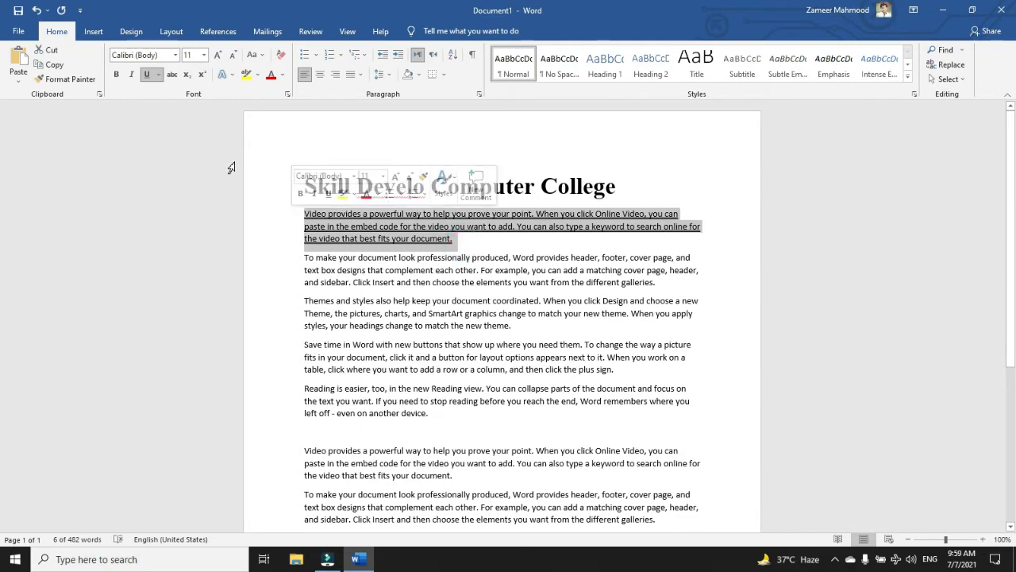
pyautogui.click(159, 74)
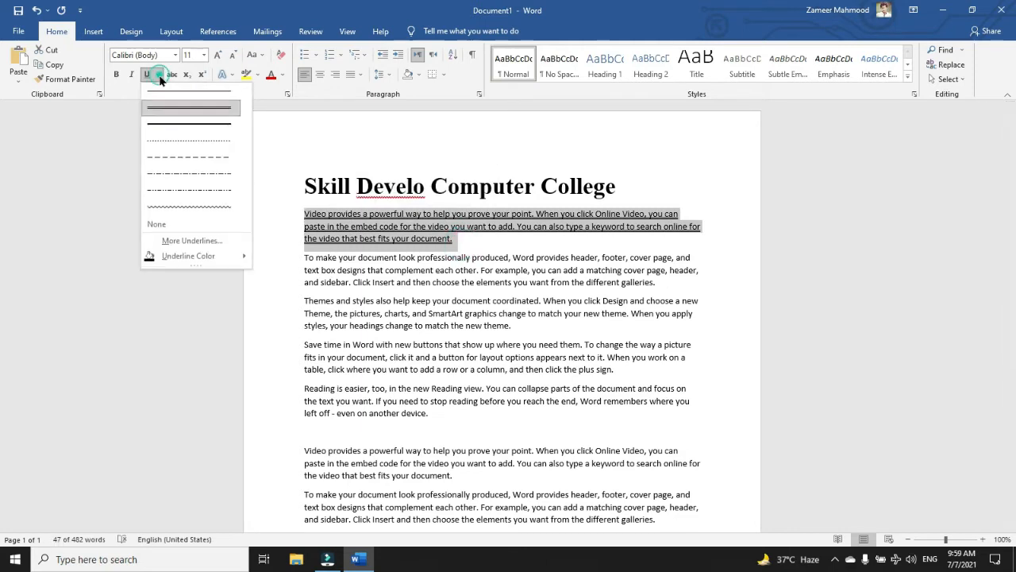
pyautogui.click(173, 228)
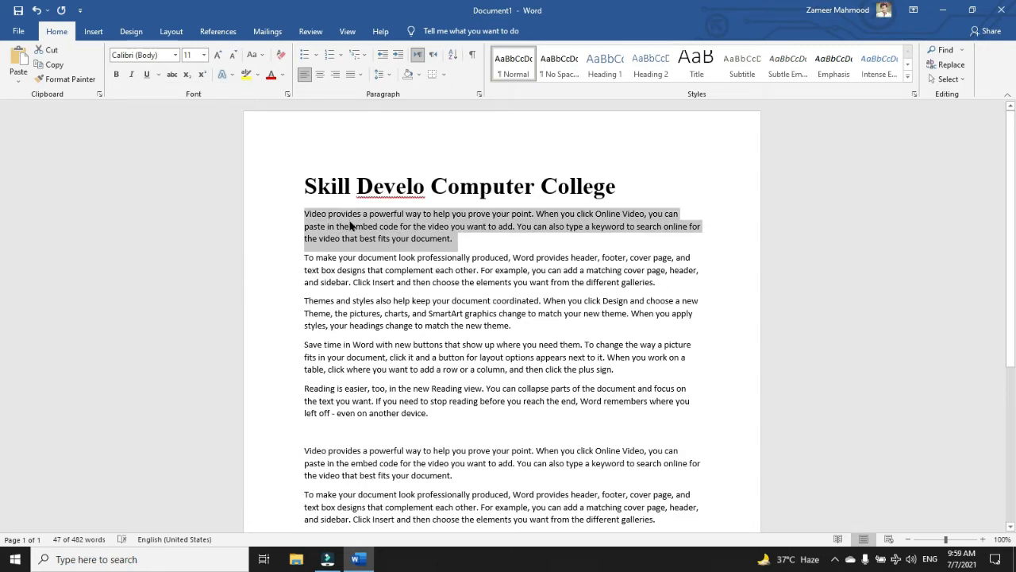
# - Try strikethrough on the heading "Skill Develo Computer College" and remove it again
pyautogui.tripleClick(496, 186)
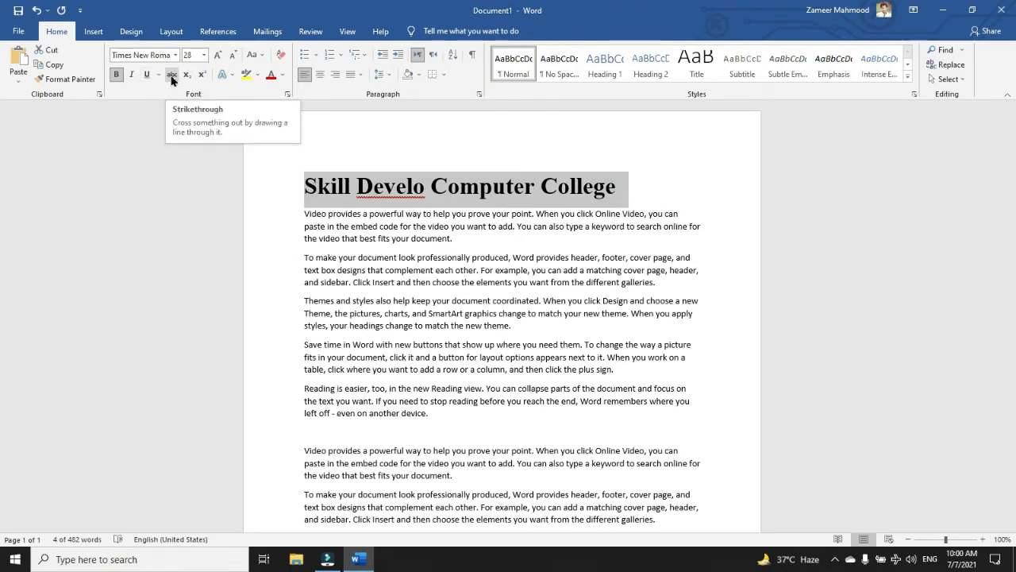
pyautogui.click(172, 77)
pyautogui.click(172, 77)
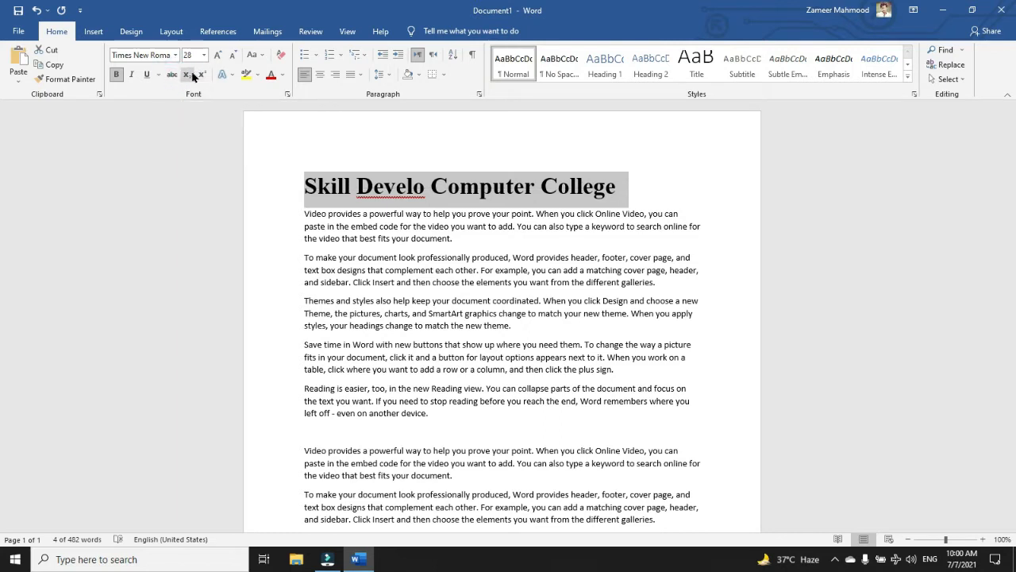
# - Add an empty line directly below the heading
pyautogui.click(656, 193)
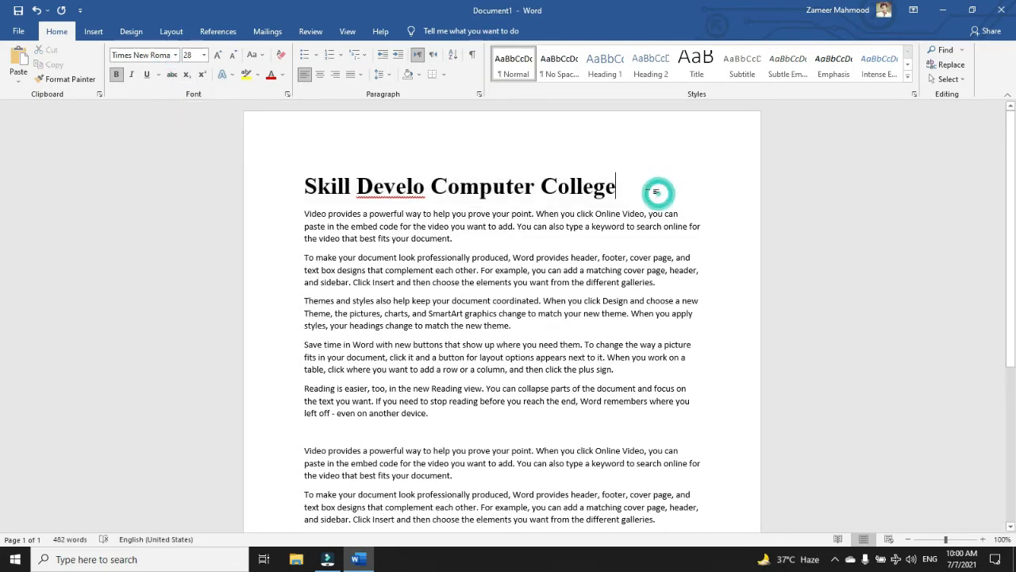
pyautogui.press('Return')
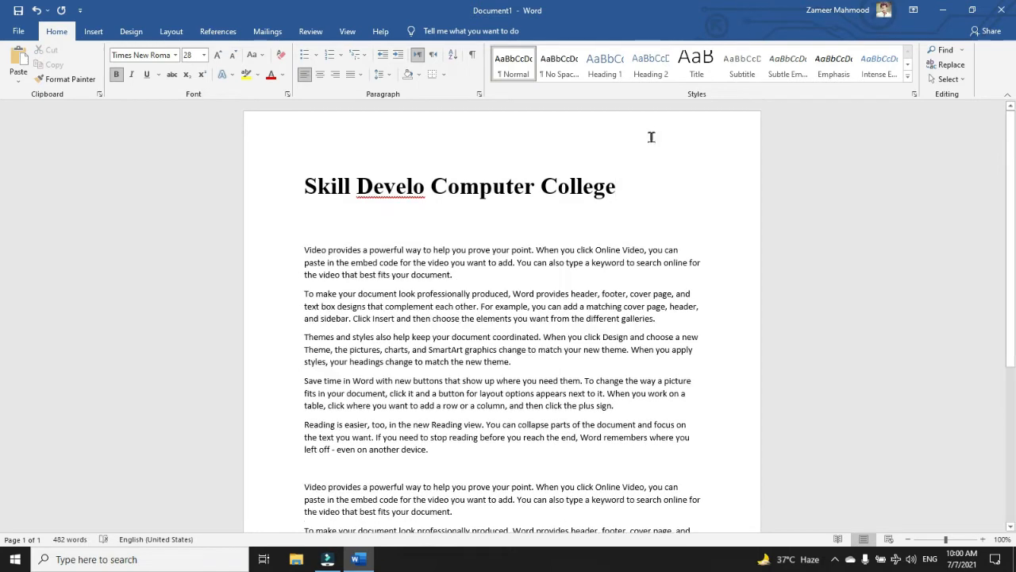
# - Write "X2" on the empty line below the heading and make its 2 superscript
pyautogui.write('x')
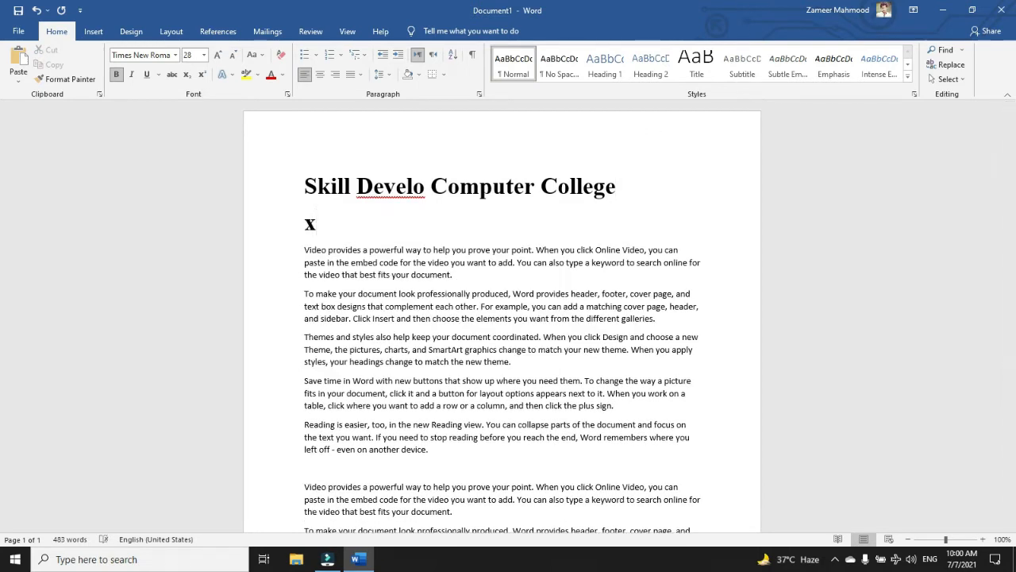
pyautogui.press('BackSpace')
pyautogui.write('X2')
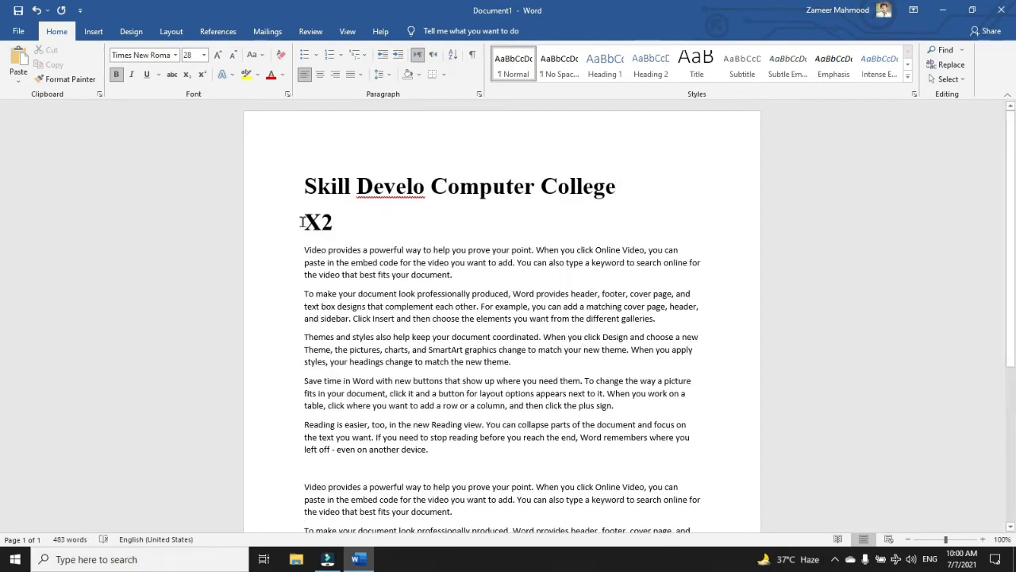
pyautogui.click(334, 221)
pyautogui.moveTo(335, 222); pyautogui.dragTo(324, 223)
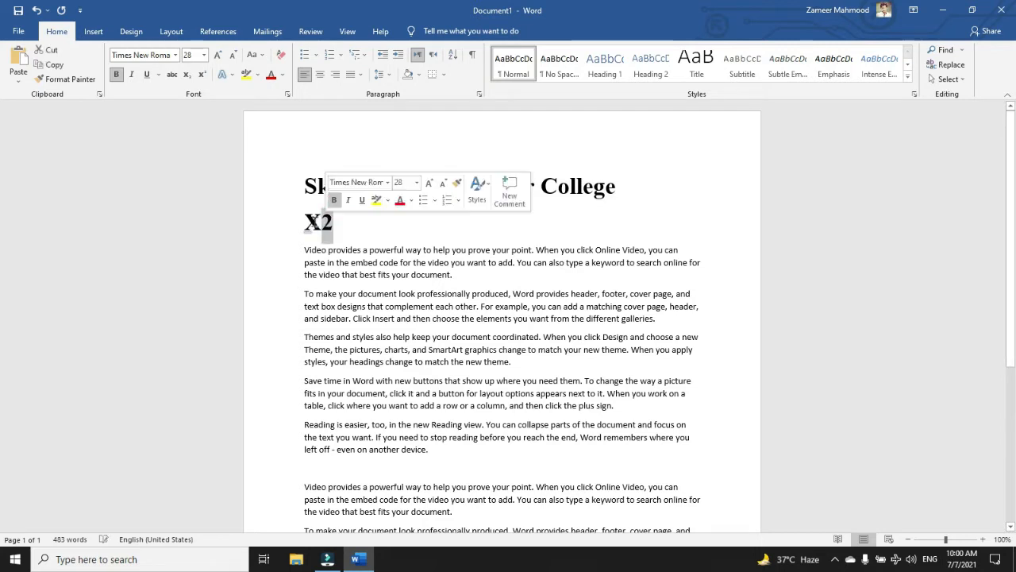
pyautogui.click(200, 77)
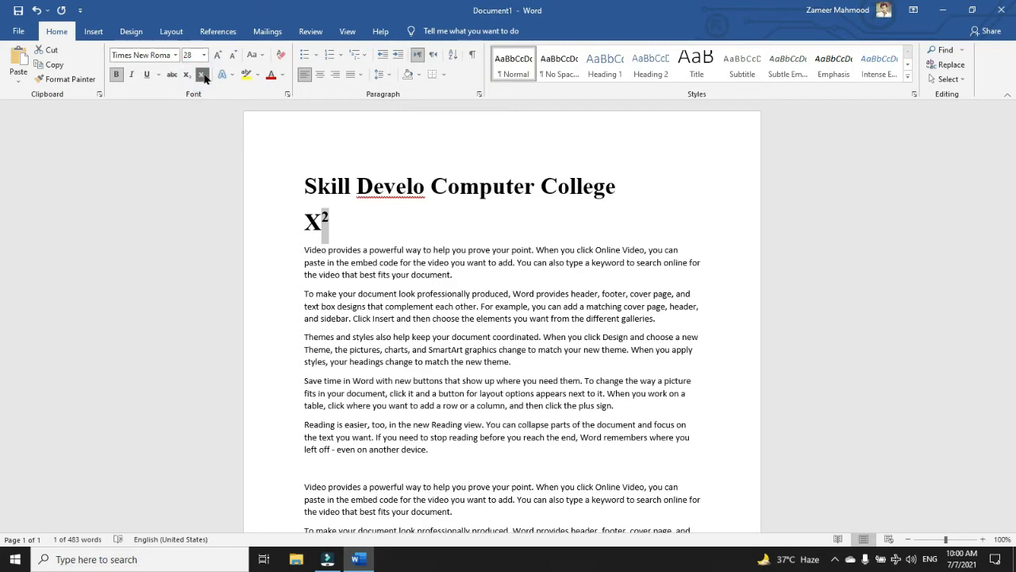
# - Try subscript on the 2 after the X and set it back to superscript
pyautogui.click(188, 77)
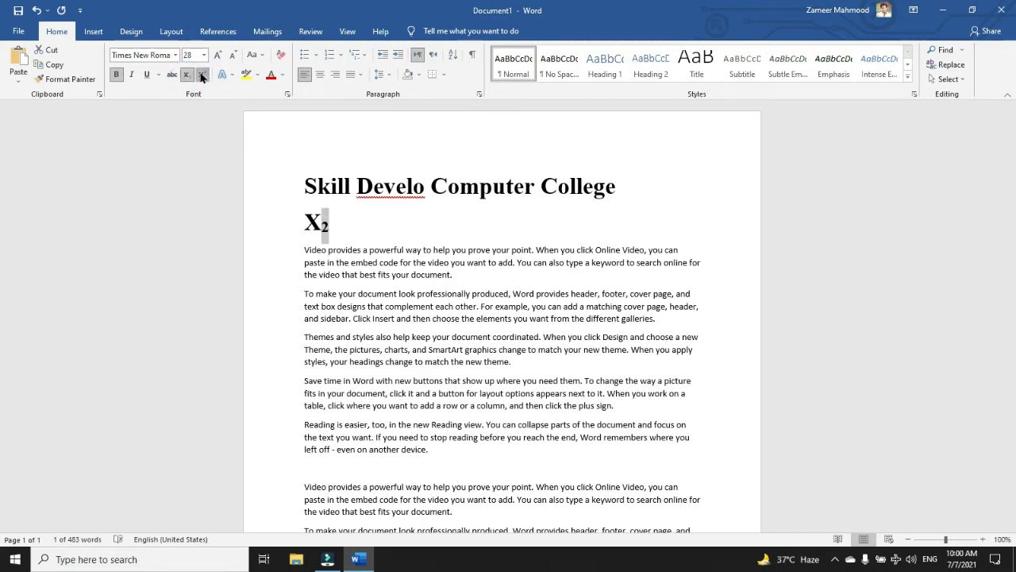
pyautogui.click(200, 77)
pyautogui.click(332, 221)
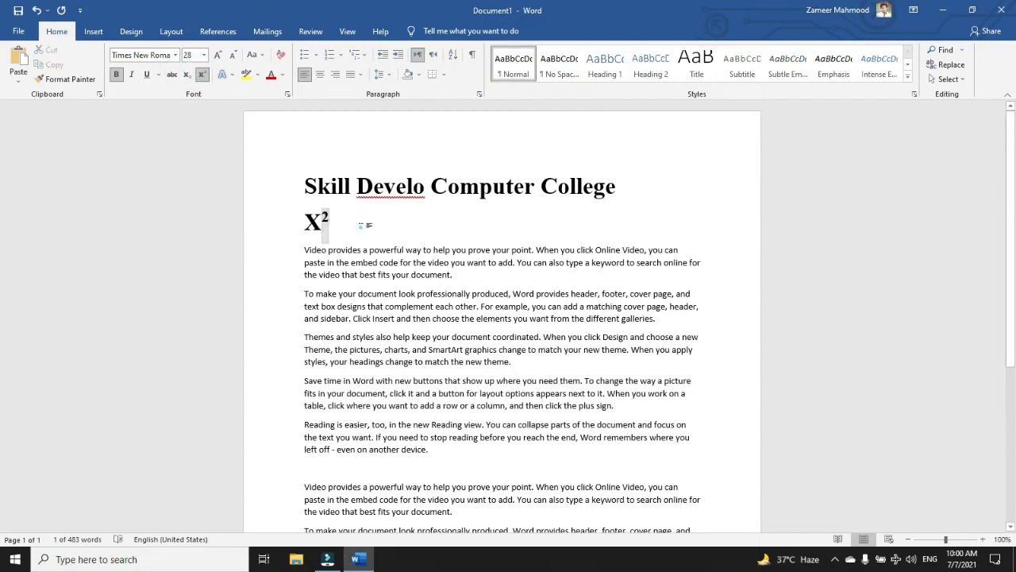
# - Try adding extra letters in superscript directly after X² and erase them again
pyautogui.write('d')
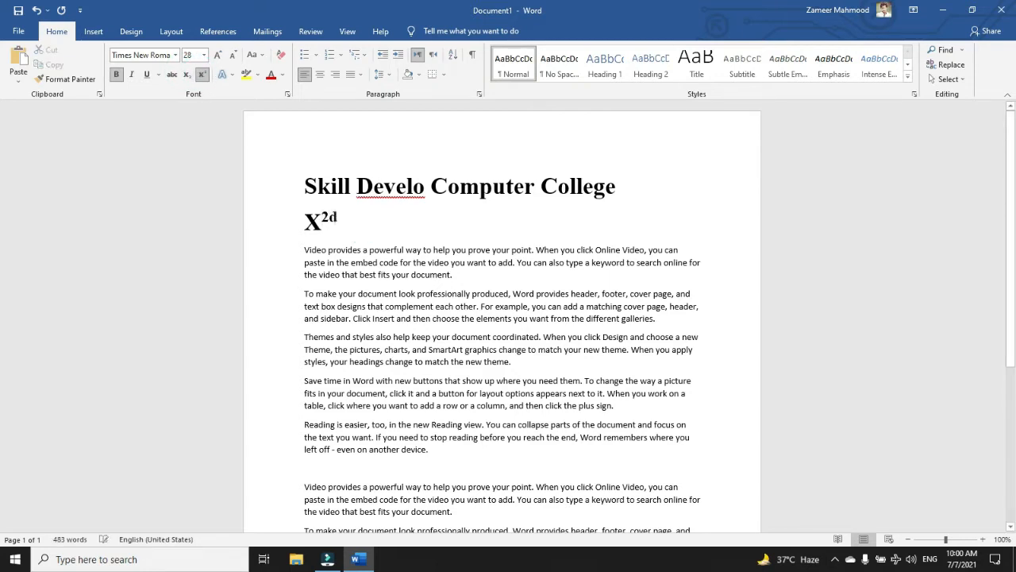
pyautogui.write('dfd')
pyautogui.press('BackSpace')
pyautogui.press('BackSpace')
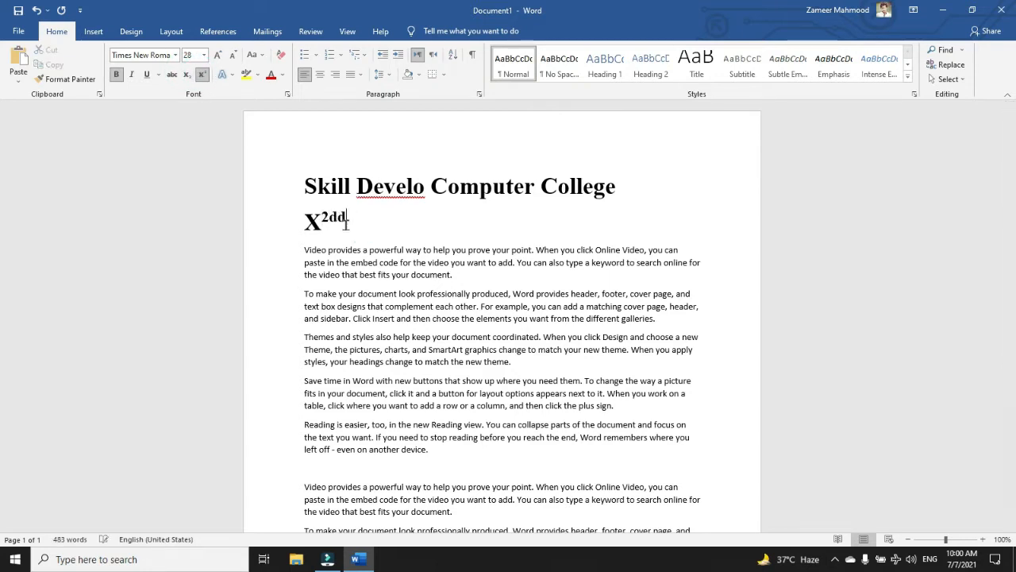
pyautogui.press('BackSpace')
pyautogui.press('BackSpace')
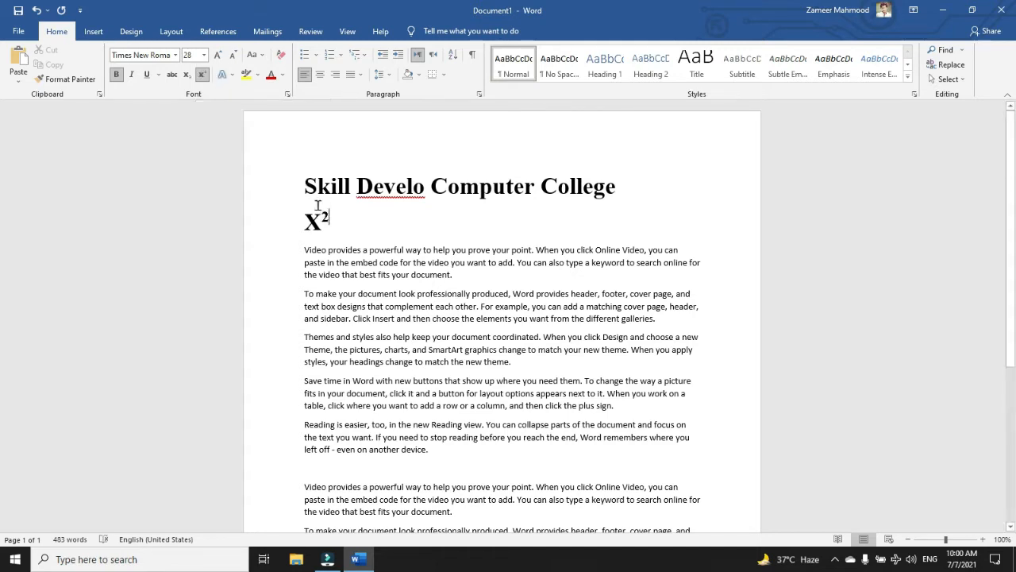
# - Turn superscript off at the end of X², try adding "ggf" as normal text and erase it
pyautogui.click(201, 75)
pyautogui.write('ggf')
pyautogui.press('BackSpace')
pyautogui.press('BackSpace')
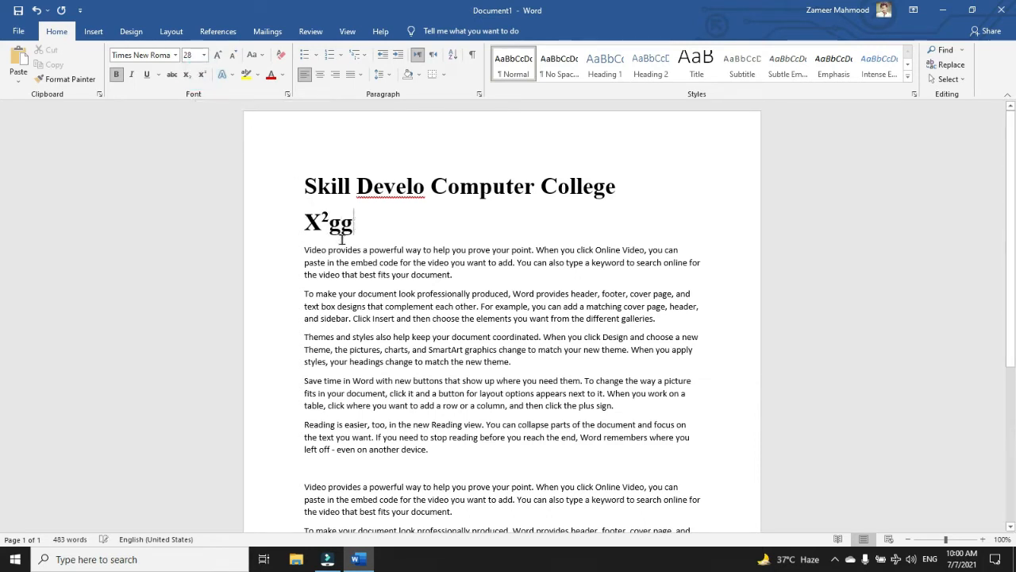
pyautogui.press('BackSpace')
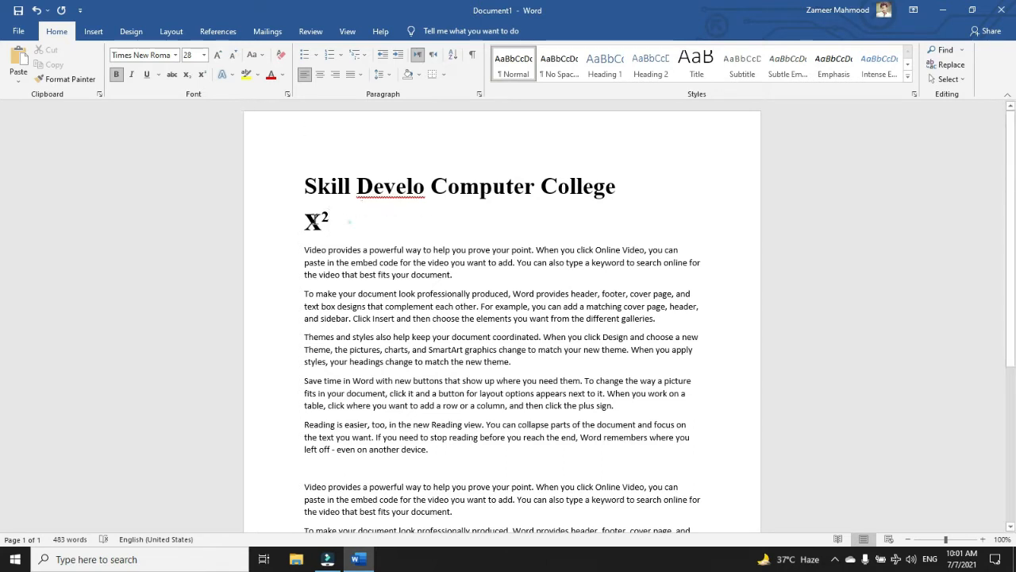
# - Delete the whole X² line below the heading, including its line break
pyautogui.click(272, 222)
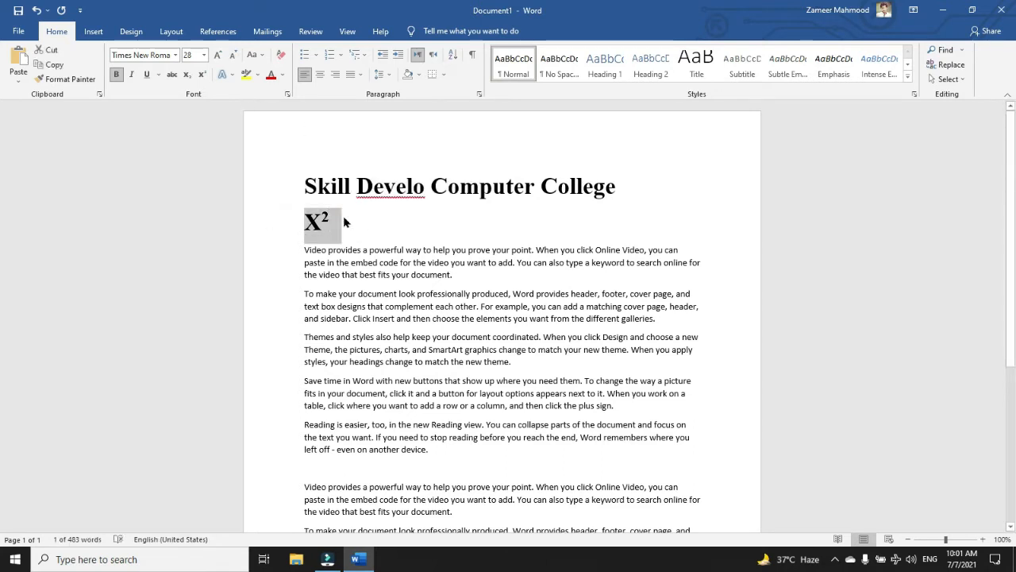
pyautogui.press('Delete')
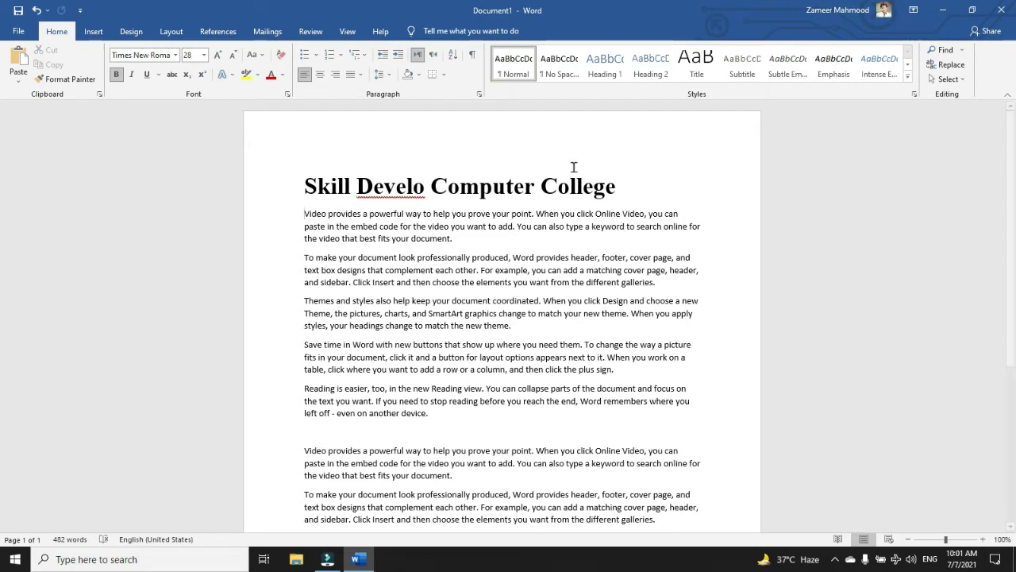
# - Apply the blue-outlined text effect with a light fill to the heading "Skill Develo Computer College"
pyautogui.moveTo(626, 186); pyautogui.dragTo(272, 146)
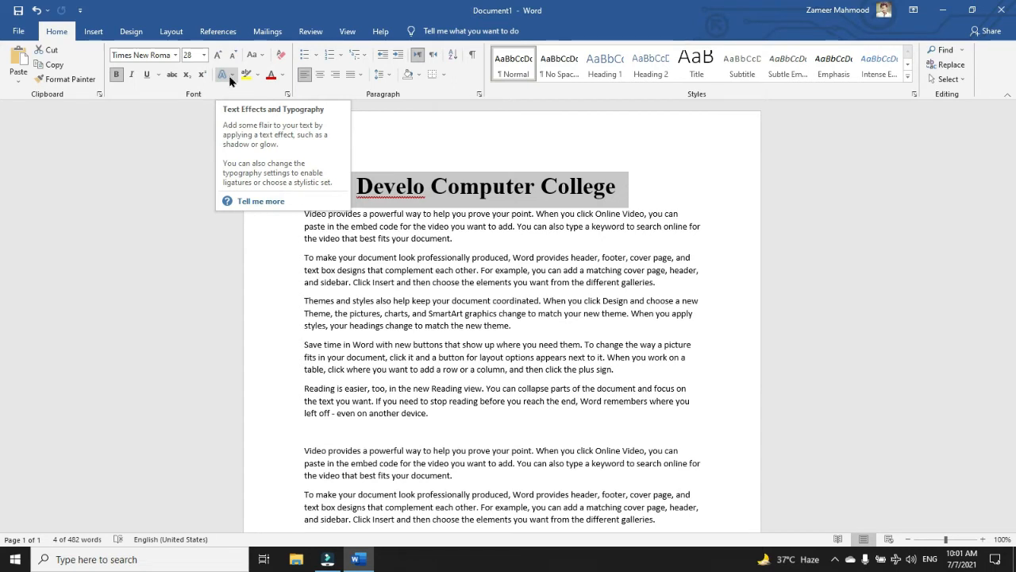
pyautogui.click(229, 77)
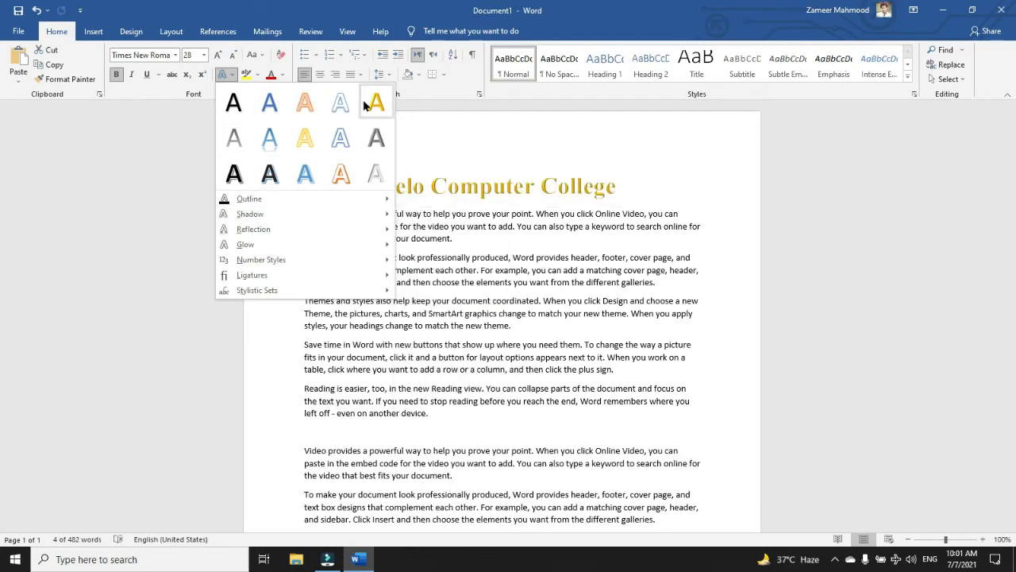
pyautogui.click(339, 140)
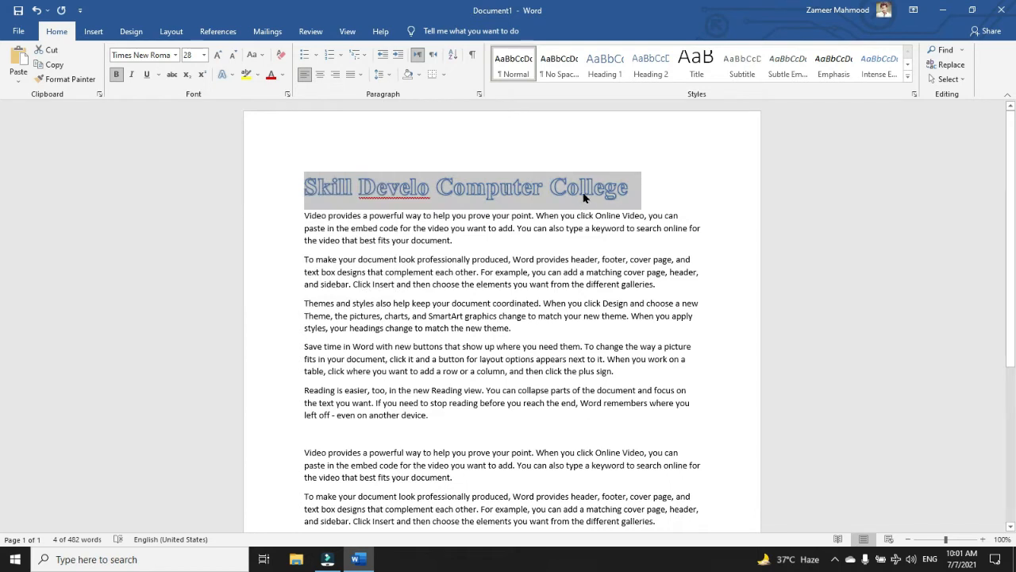
pyautogui.click(134, 75)
pyautogui.click(135, 77)
pyautogui.click(664, 190)
pyautogui.moveTo(660, 189); pyautogui.dragTo(313, 179)
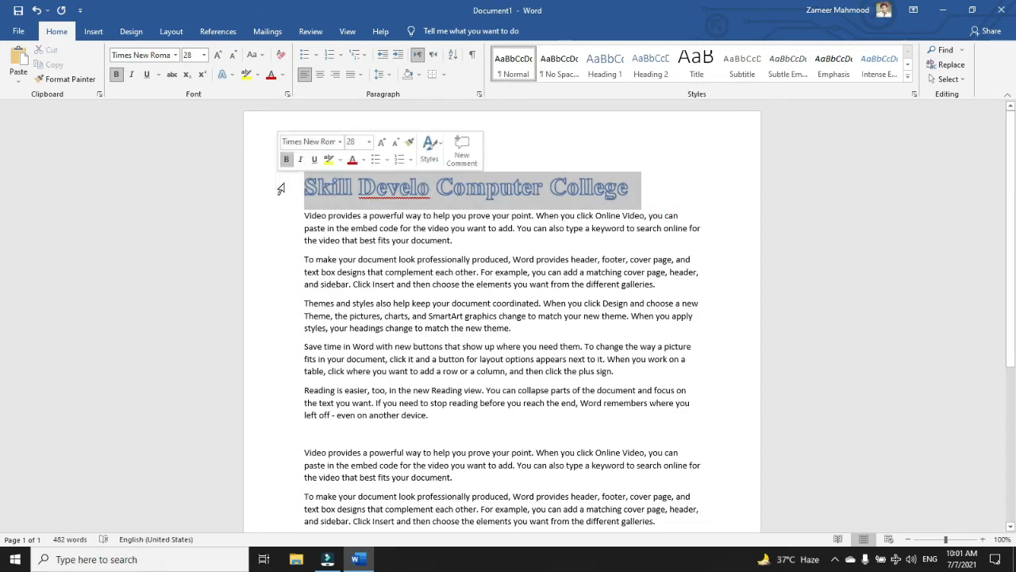
pyautogui.click(642, 192)
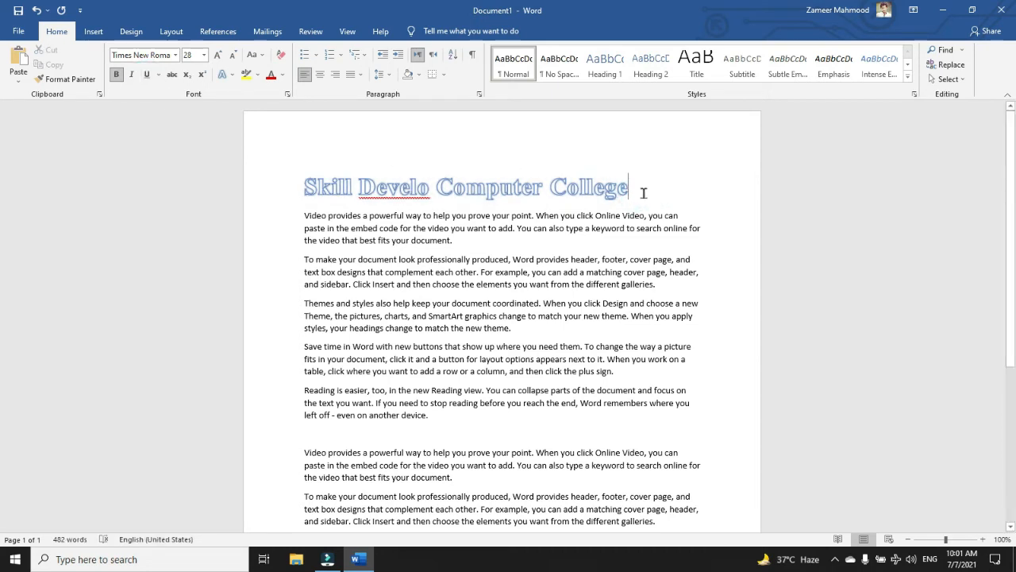
# - Try a thick underline on the heading and set its underline back to None
pyautogui.moveTo(639, 186); pyautogui.dragTo(297, 188)
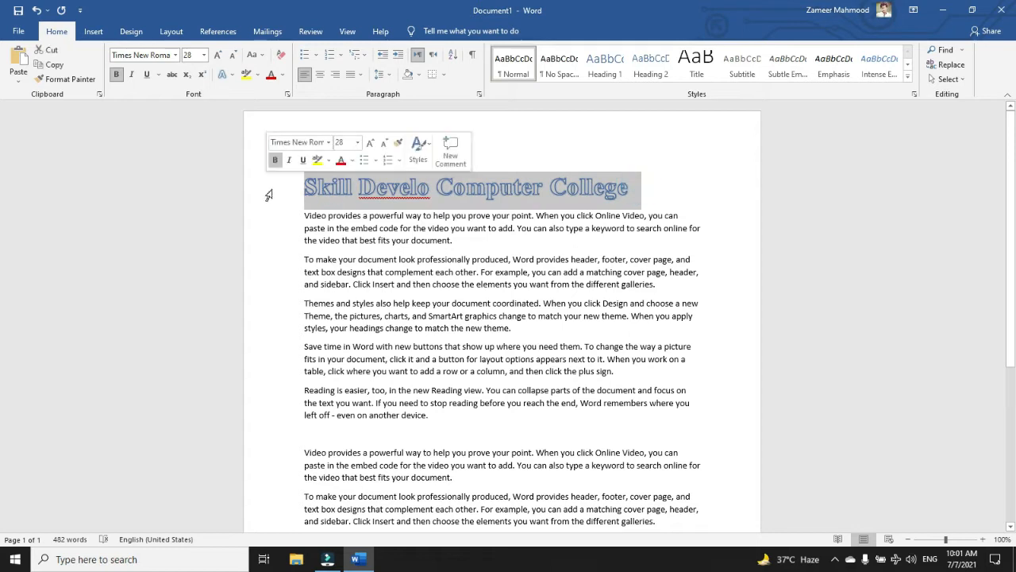
pyautogui.click(160, 74)
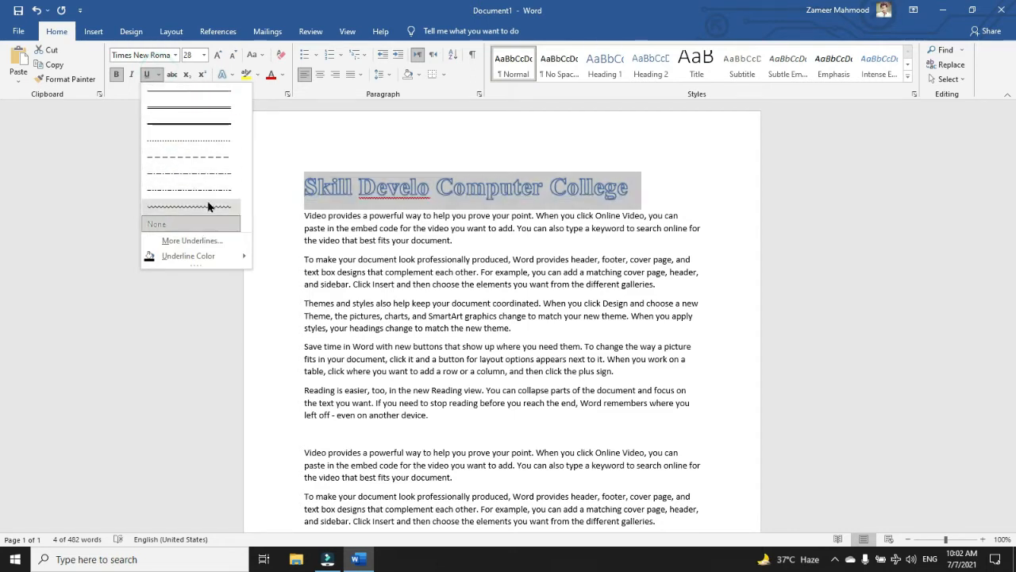
pyautogui.click(197, 123)
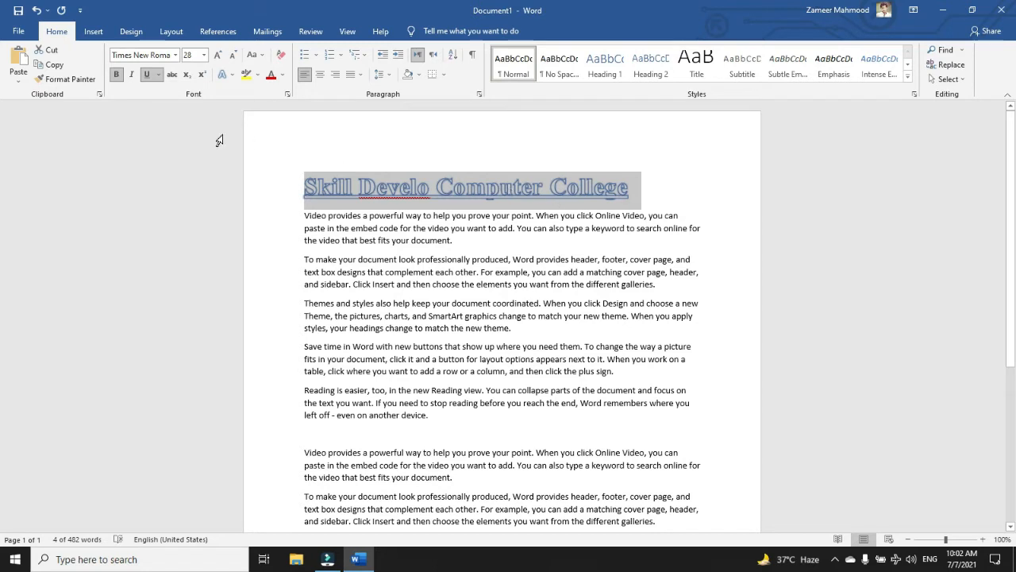
pyautogui.click(158, 74)
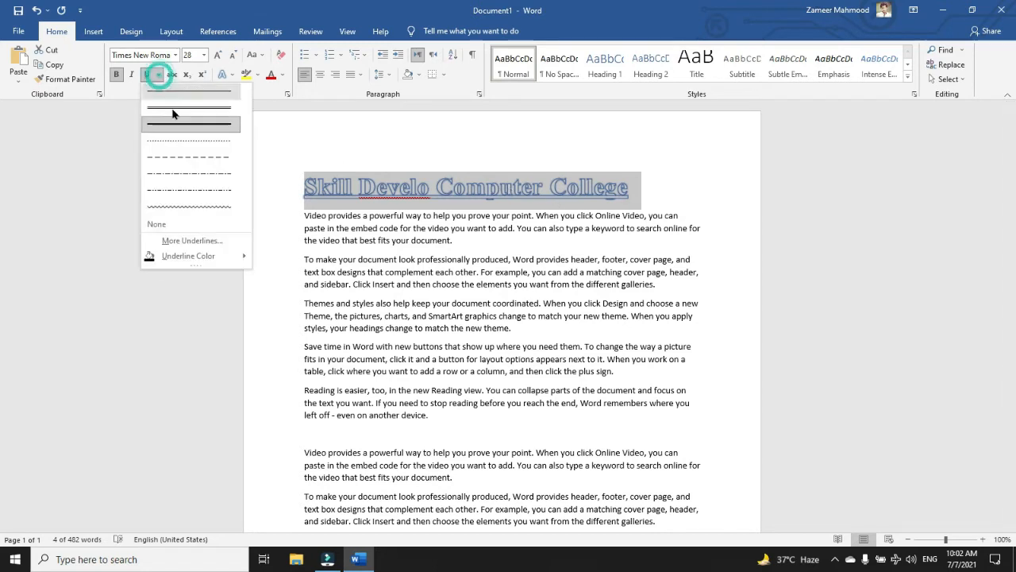
pyautogui.click(192, 225)
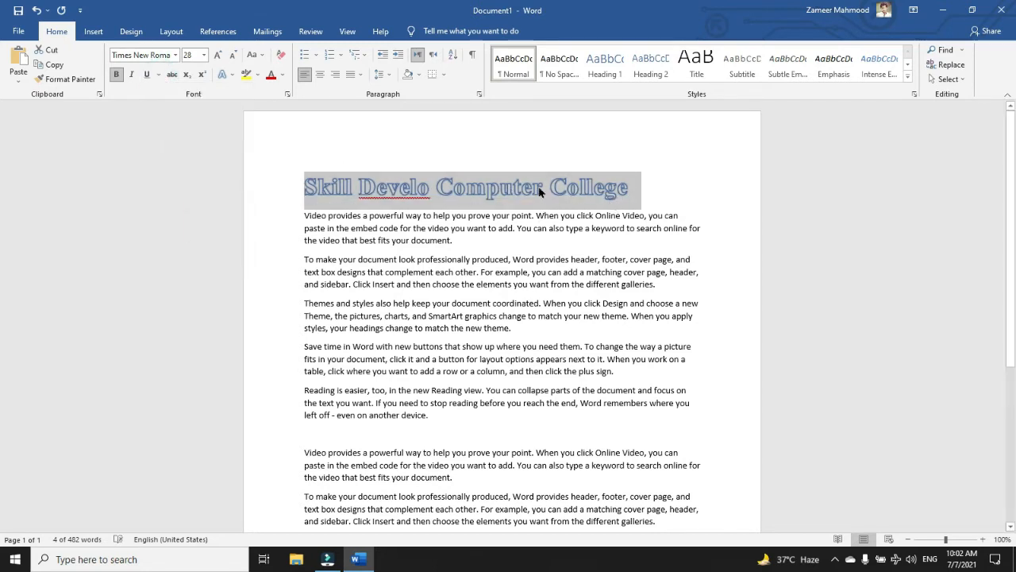
# - Try completing "Develo" in the heading to "Develop" and remove the added letter again
pyautogui.click(449, 194)
pyautogui.moveTo(358, 188); pyautogui.dragTo(429, 188)
pyautogui.click(412, 198)
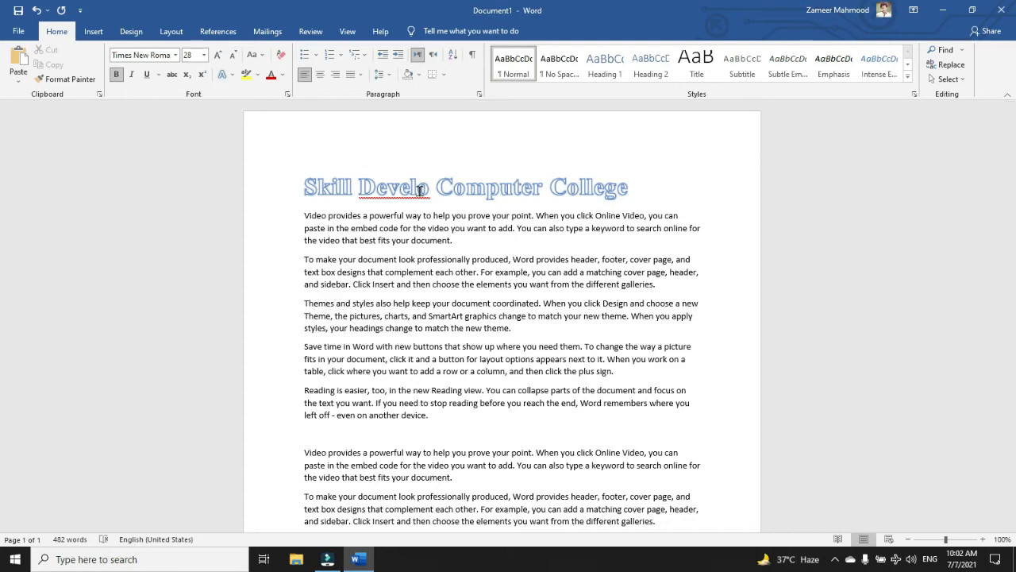
pyautogui.write('p')
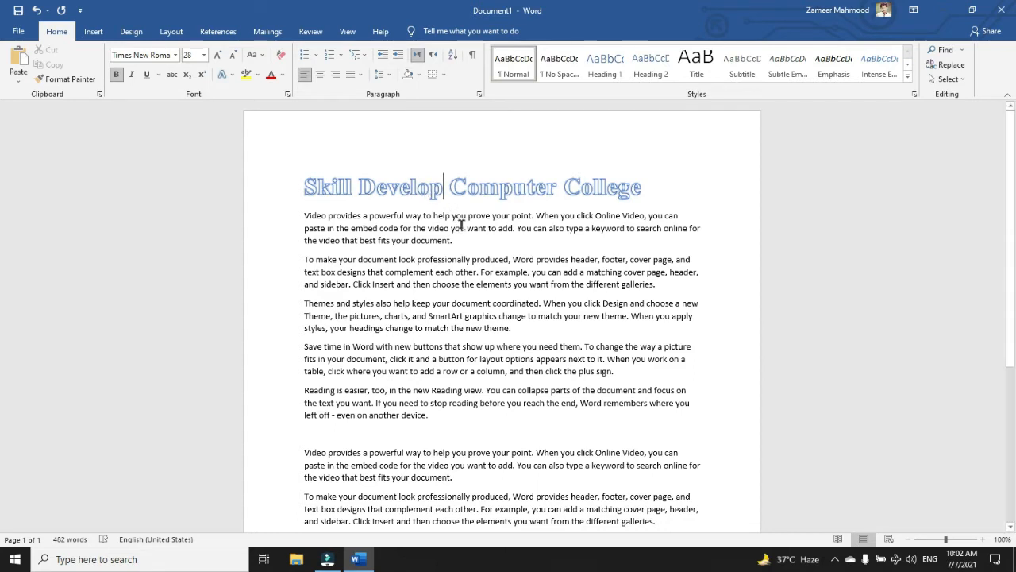
pyautogui.press('BackSpace')
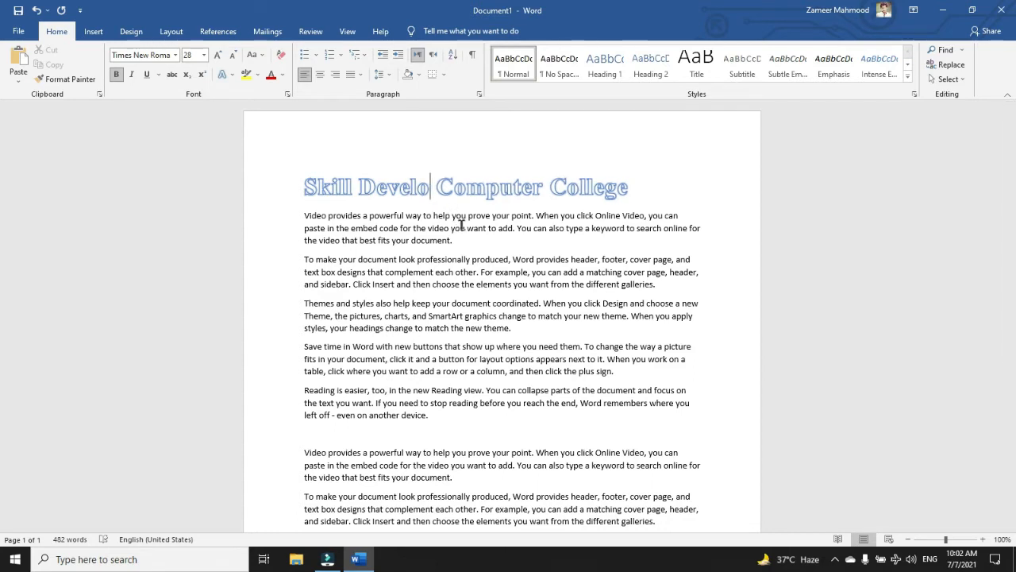
# - Try an extra space between "Computer" and "College" in the heading and remove it again
pyautogui.click(481, 188)
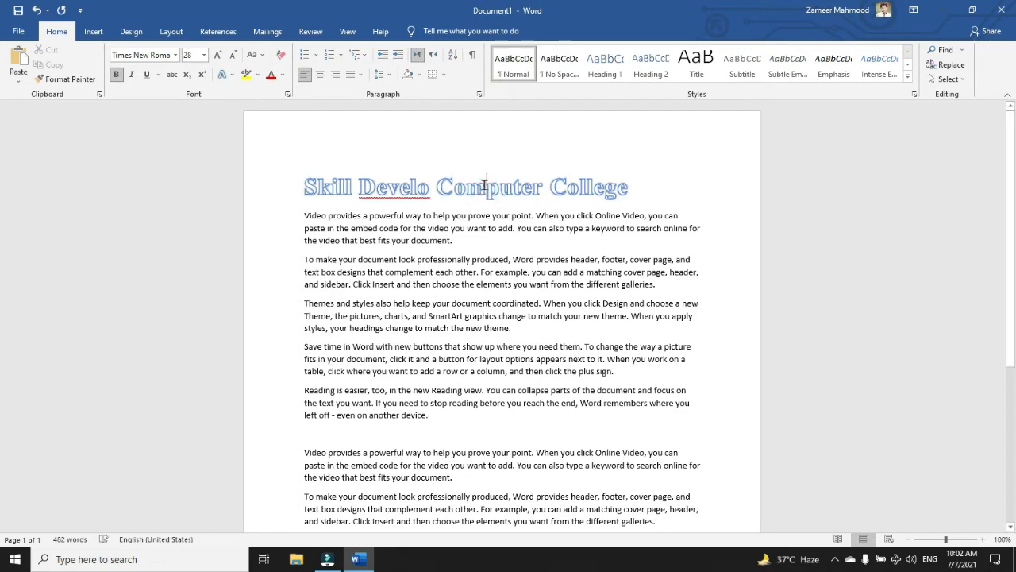
pyautogui.click(437, 187)
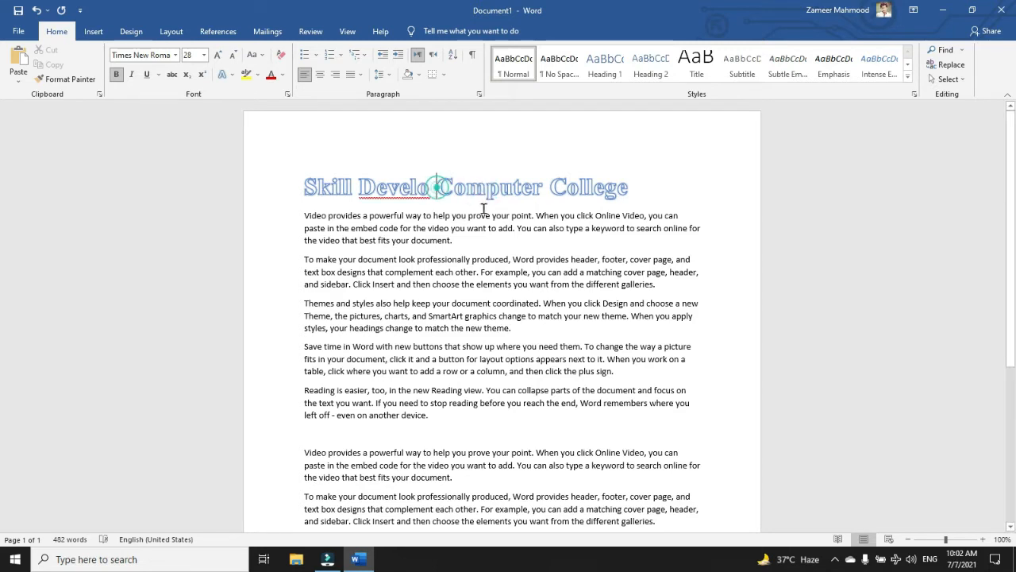
pyautogui.moveTo(455, 189); pyautogui.dragTo(640, 196)
pyautogui.click(550, 192)
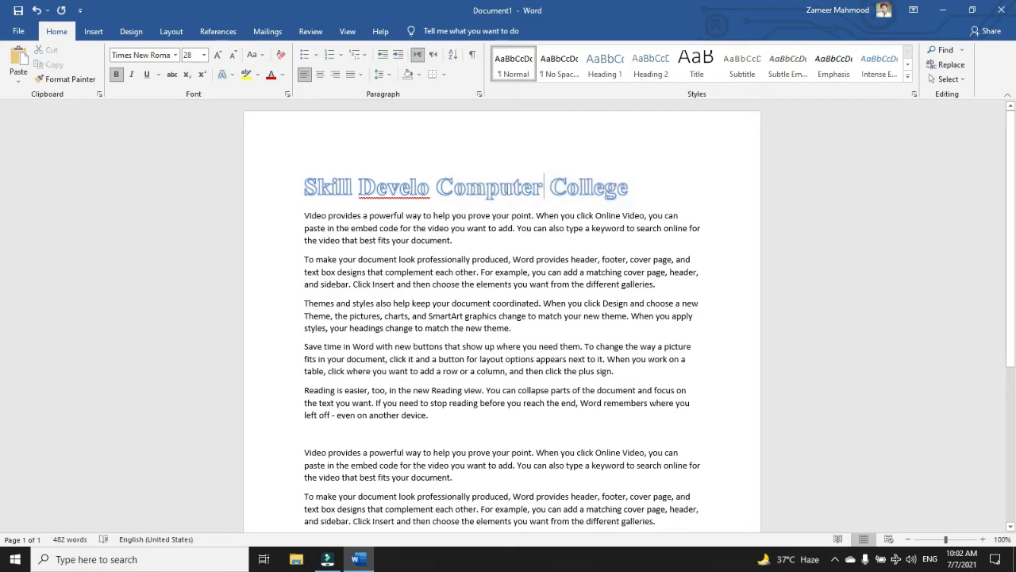
pyautogui.click(568, 216)
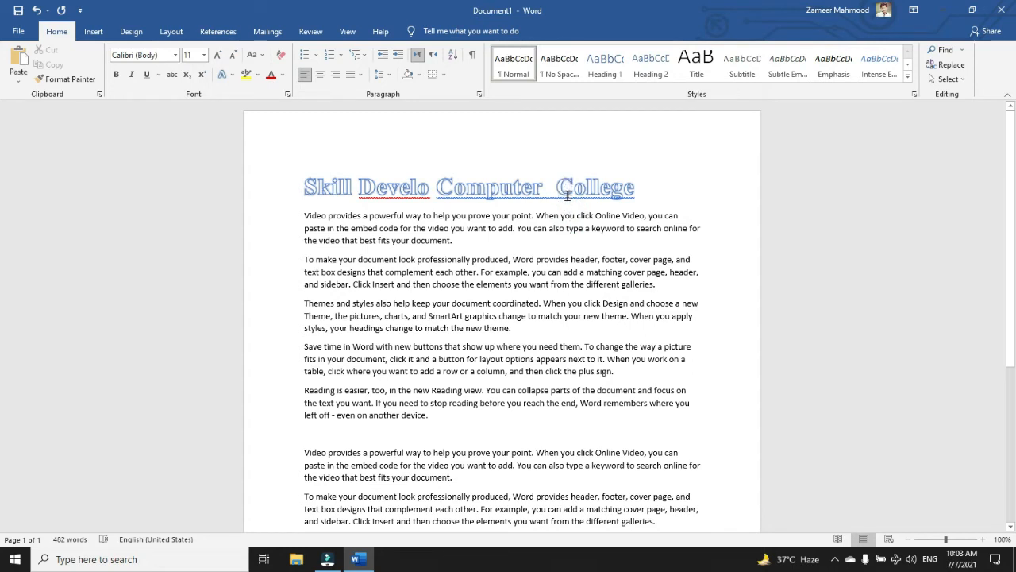
pyautogui.click(559, 187)
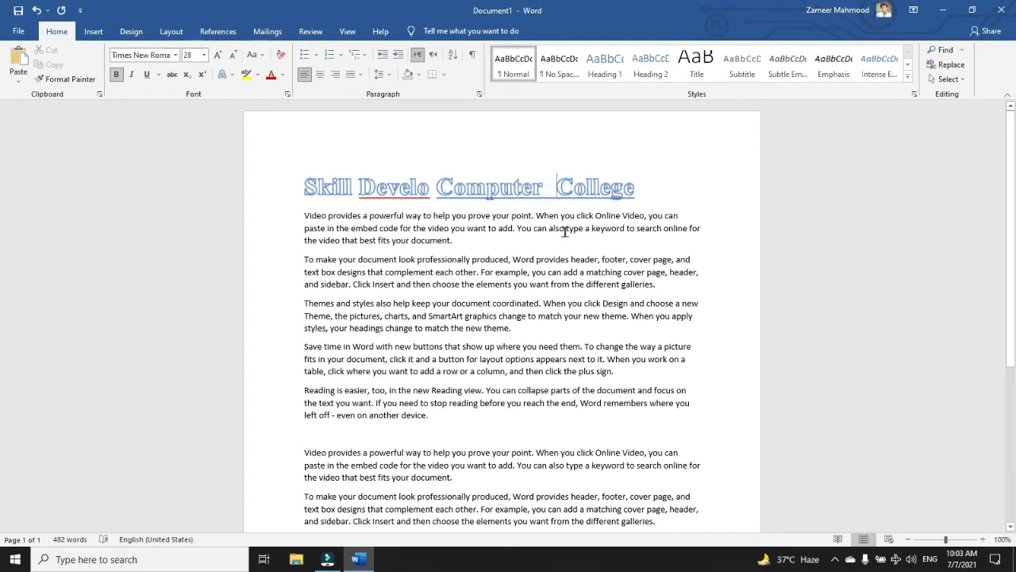
pyautogui.press('BackSpace')
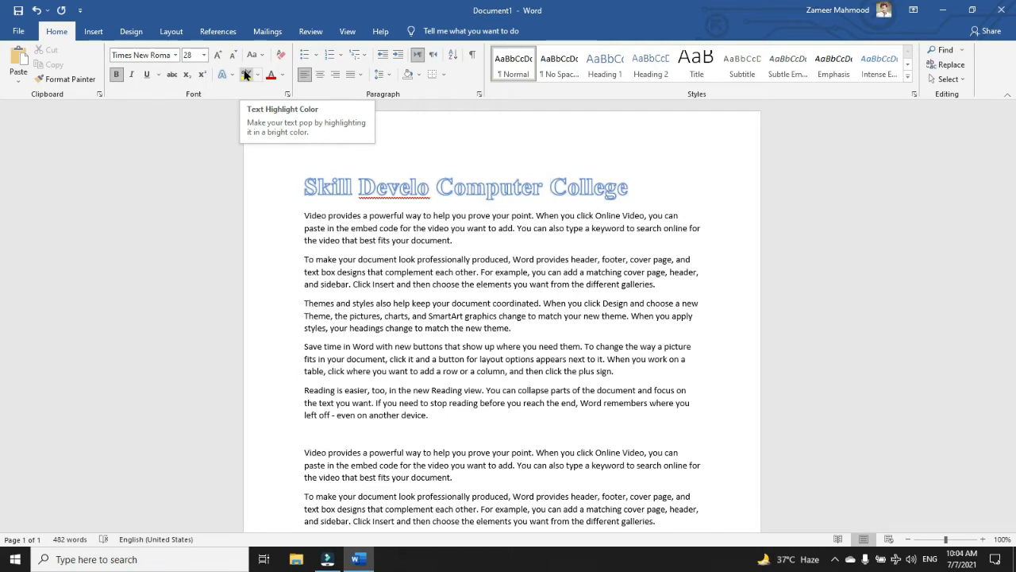
pyautogui.click(470, 260)
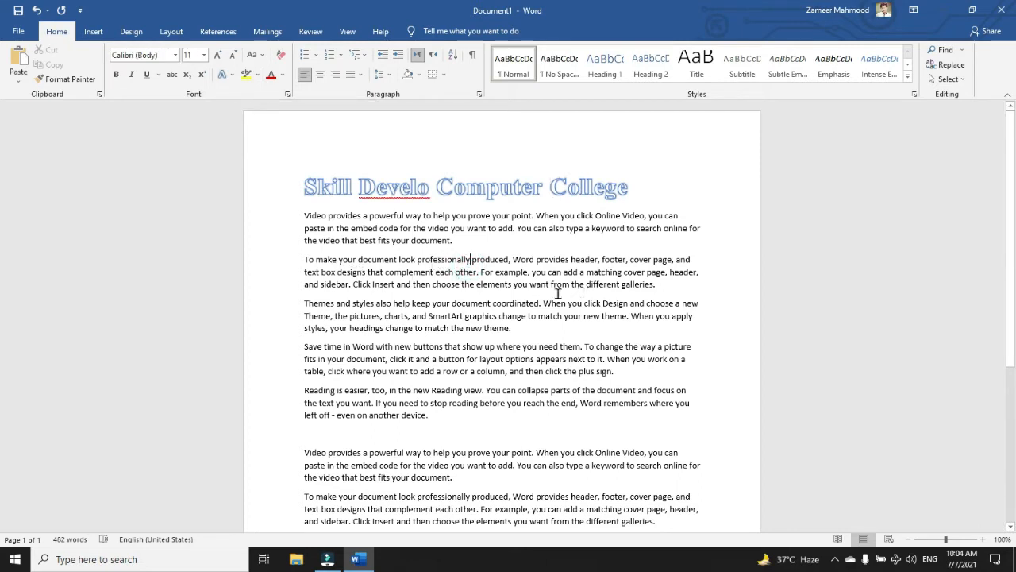
pyautogui.keyDown('ctrl'); pyautogui.click(482, 271); pyautogui.keyUp('ctrl')
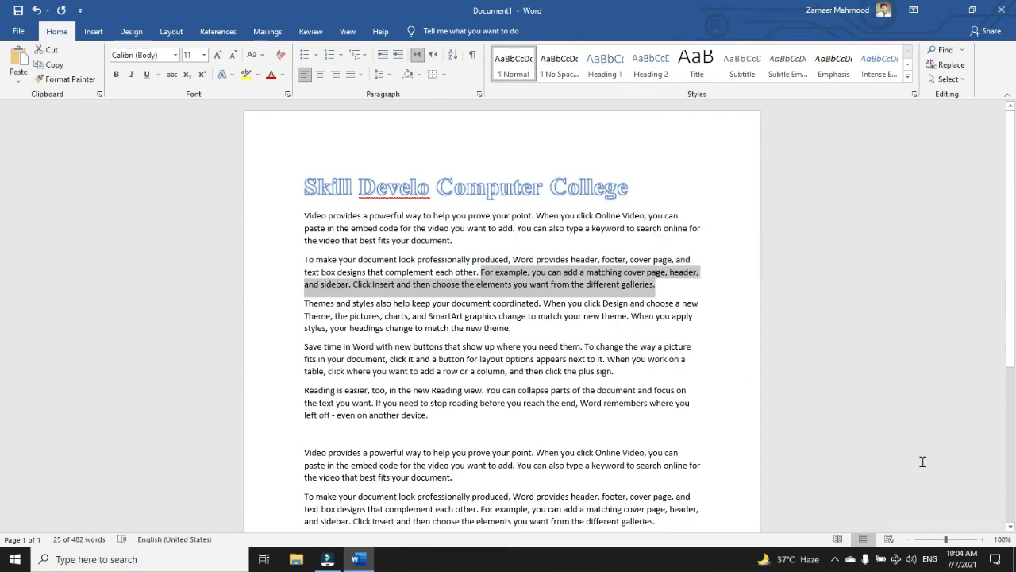
pyautogui.click(561, 293)
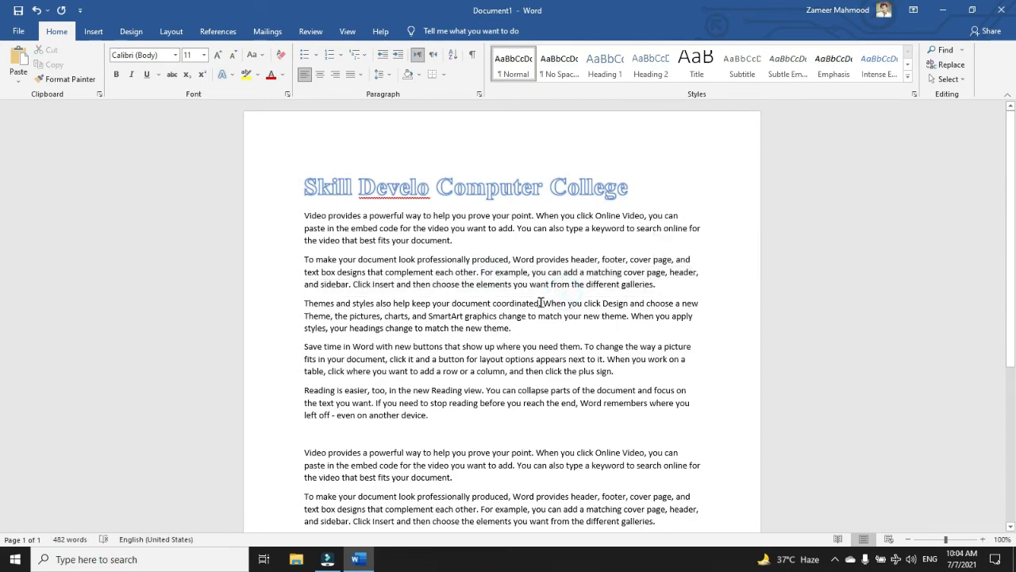
# - Highlight the second paragraph's text from "For example" through "different galleries." in yellow
pyautogui.click(983, 539)
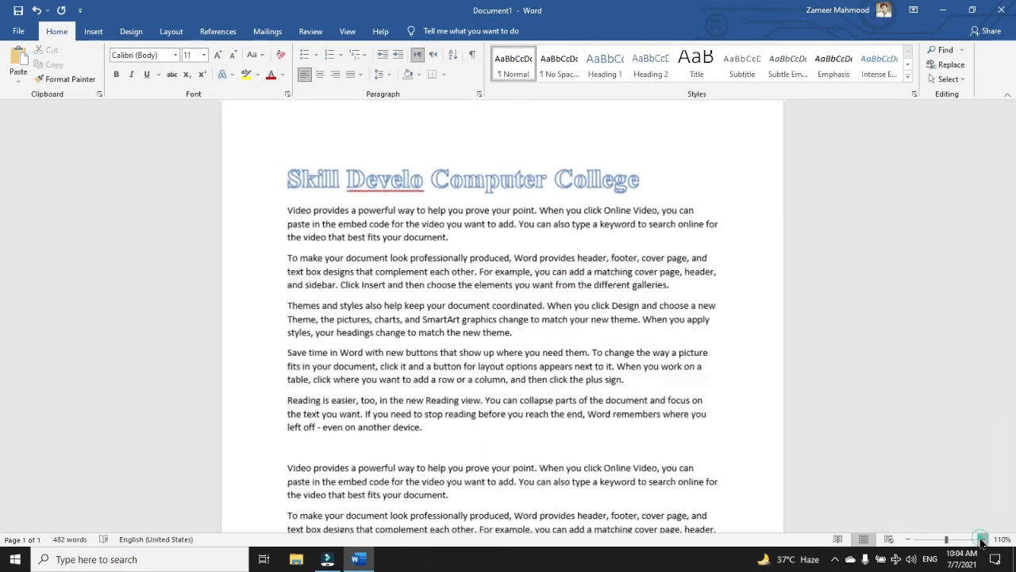
pyautogui.click(983, 539)
pyautogui.click(983, 539)
pyautogui.click(983, 540)
pyautogui.click(983, 539)
pyautogui.click(983, 540)
pyautogui.click(983, 539)
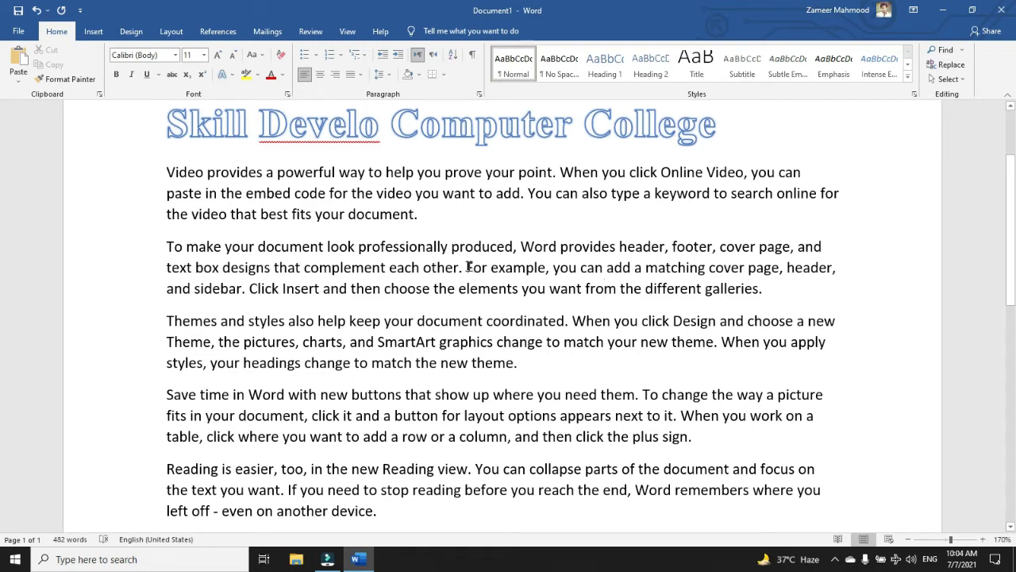
pyautogui.moveTo(466, 268); pyautogui.dragTo(760, 287)
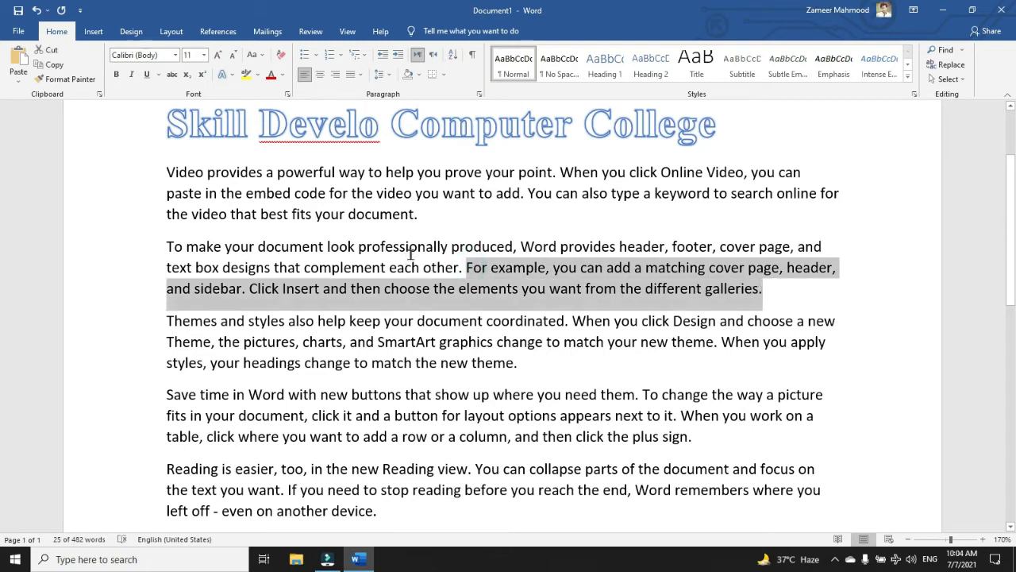
pyautogui.click(257, 75)
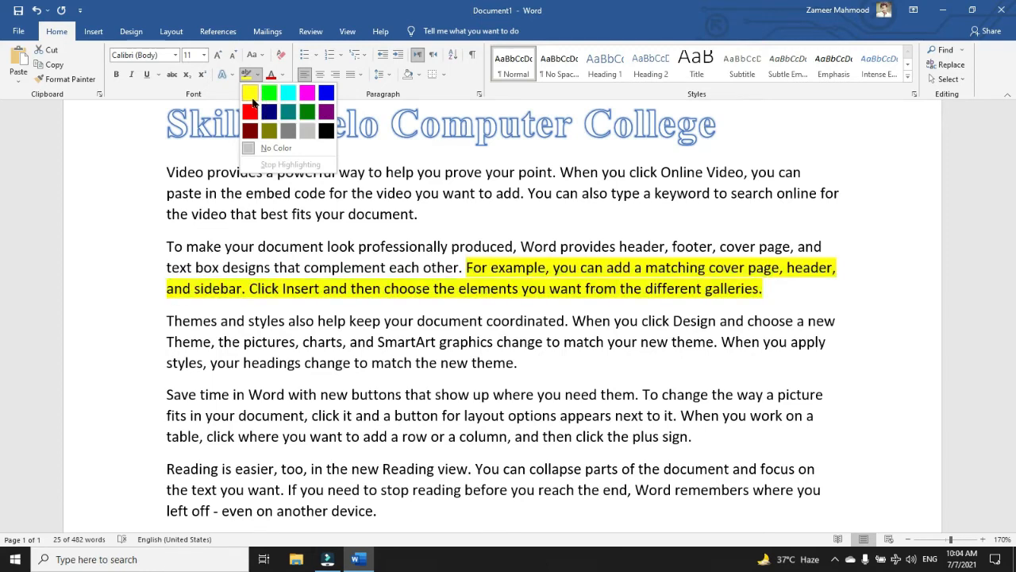
pyautogui.click(252, 101)
pyautogui.press('Right')
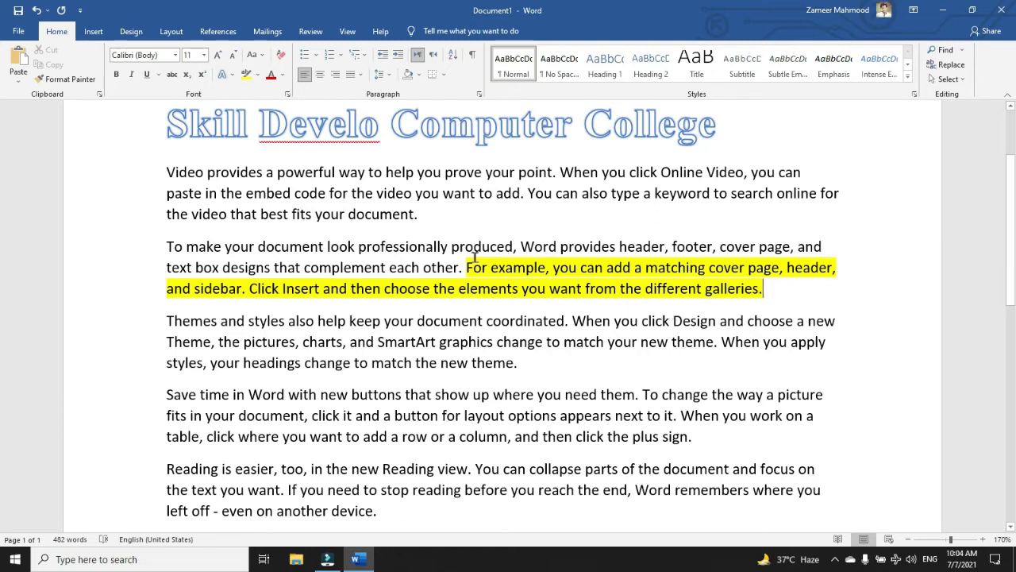
# - Remove the yellow highlight from the end of the second paragraph by setting it to No Color
pyautogui.moveTo(466, 268); pyautogui.dragTo(765, 291)
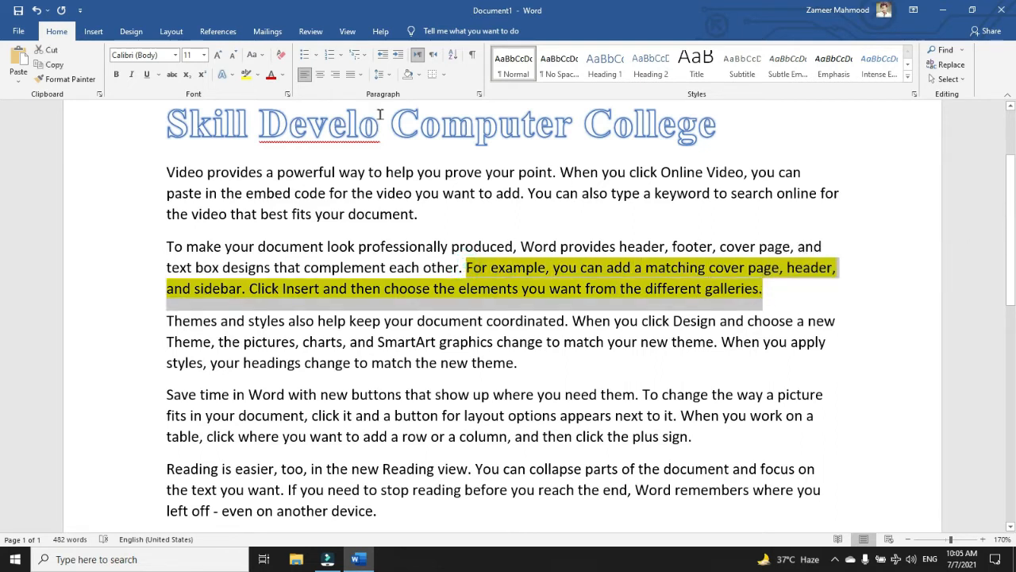
pyautogui.click(258, 75)
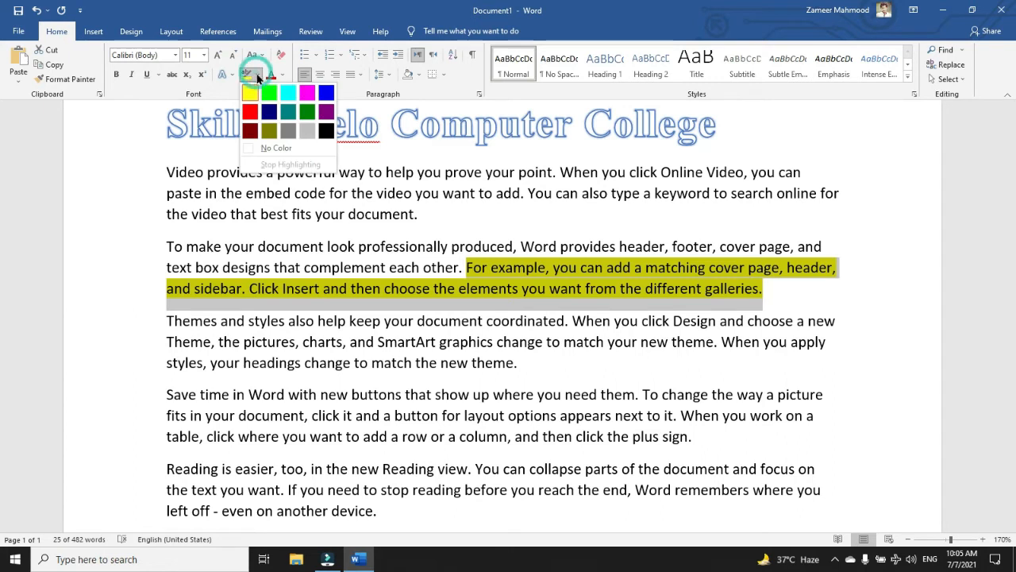
pyautogui.click(278, 149)
pyautogui.press('Right')
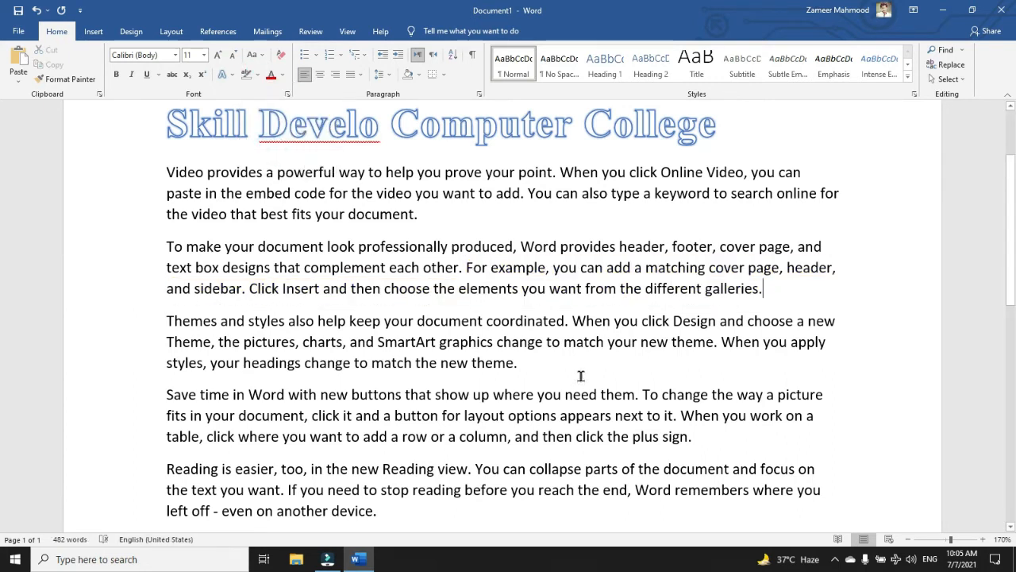
# - Set the font colour of the whole second paragraph, starting "To make your document", to standard green
pyautogui.moveTo(466, 268); pyautogui.dragTo(758, 289)
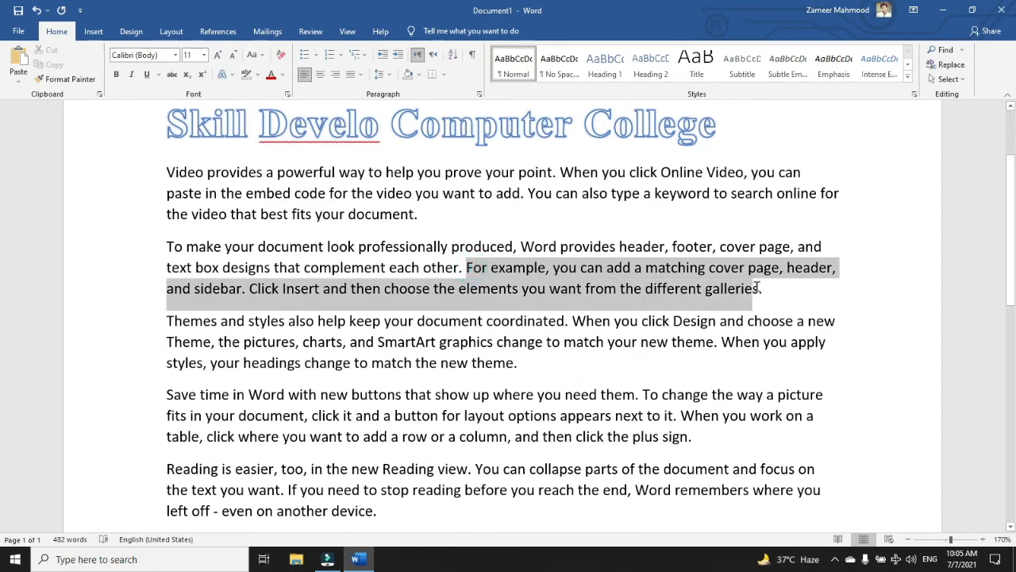
pyautogui.click(553, 341)
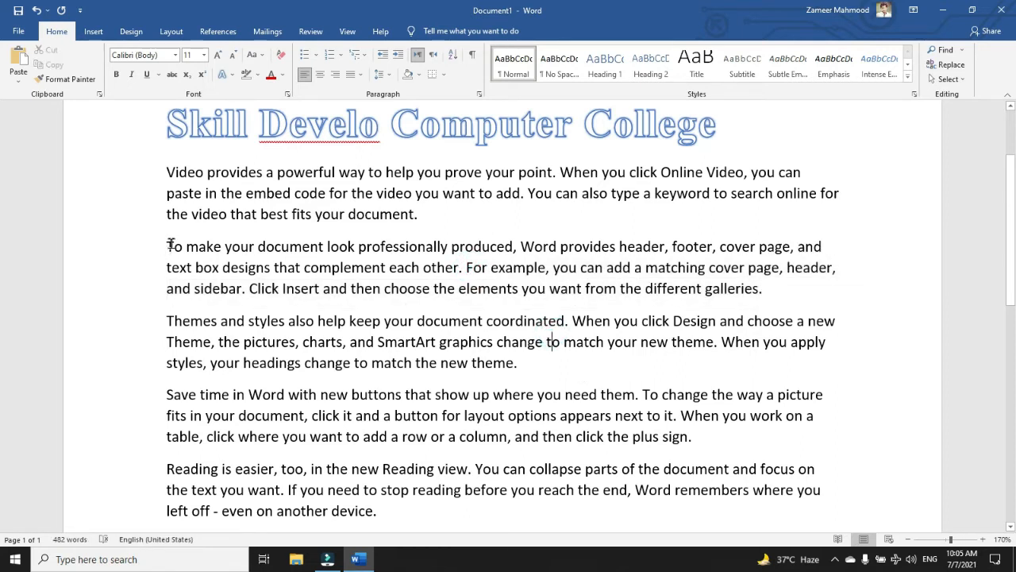
pyautogui.moveTo(170, 244); pyautogui.dragTo(713, 288)
pyautogui.click(472, 268)
pyautogui.moveTo(169, 243); pyautogui.dragTo(765, 294)
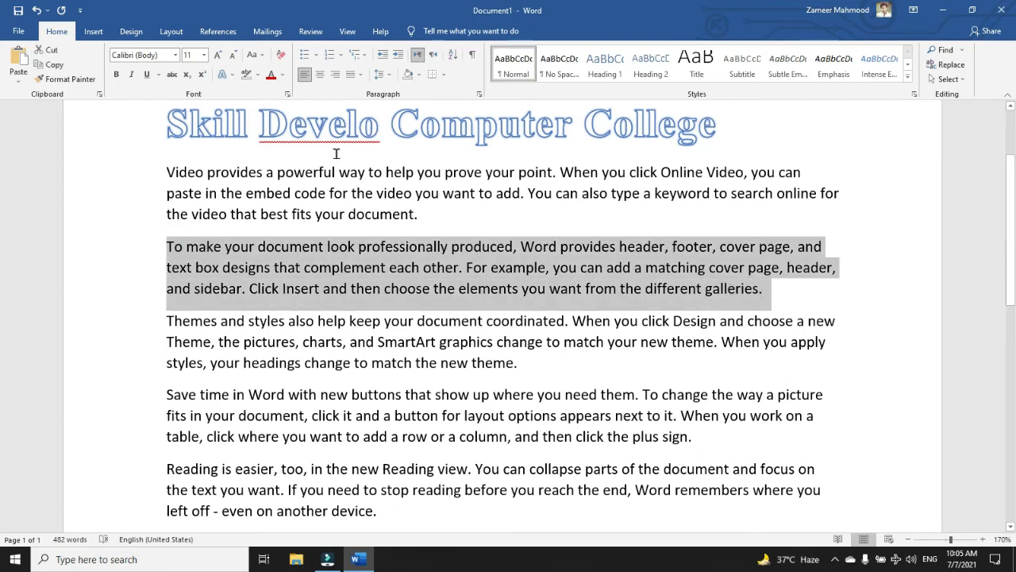
pyautogui.click(284, 78)
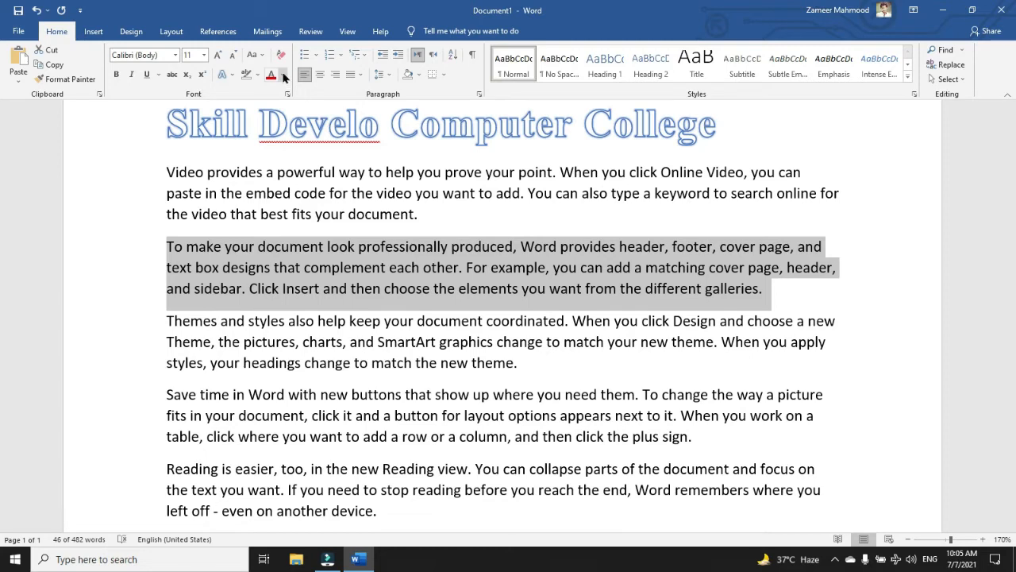
pyautogui.click(284, 76)
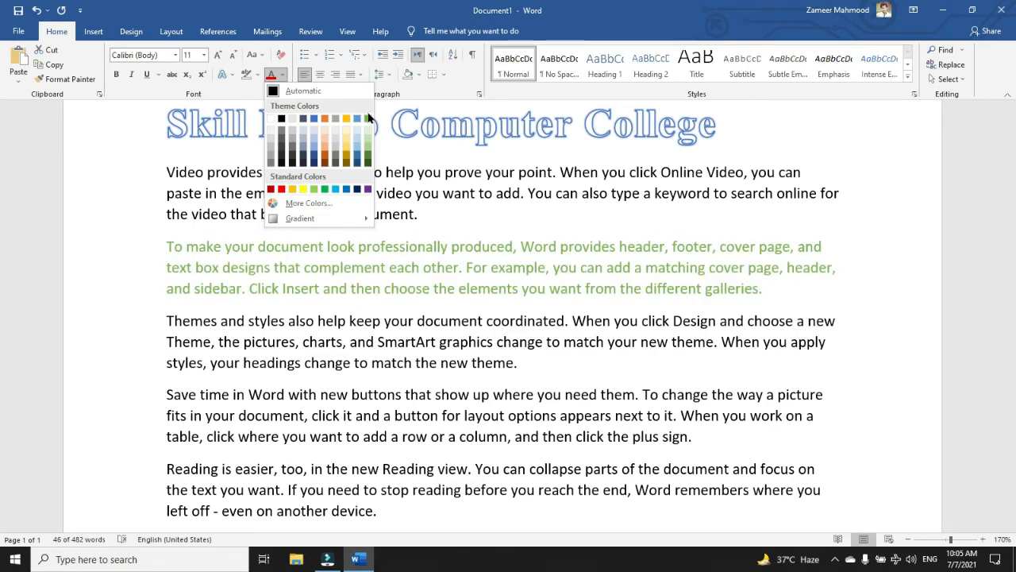
pyautogui.click(325, 192)
pyautogui.click(519, 291)
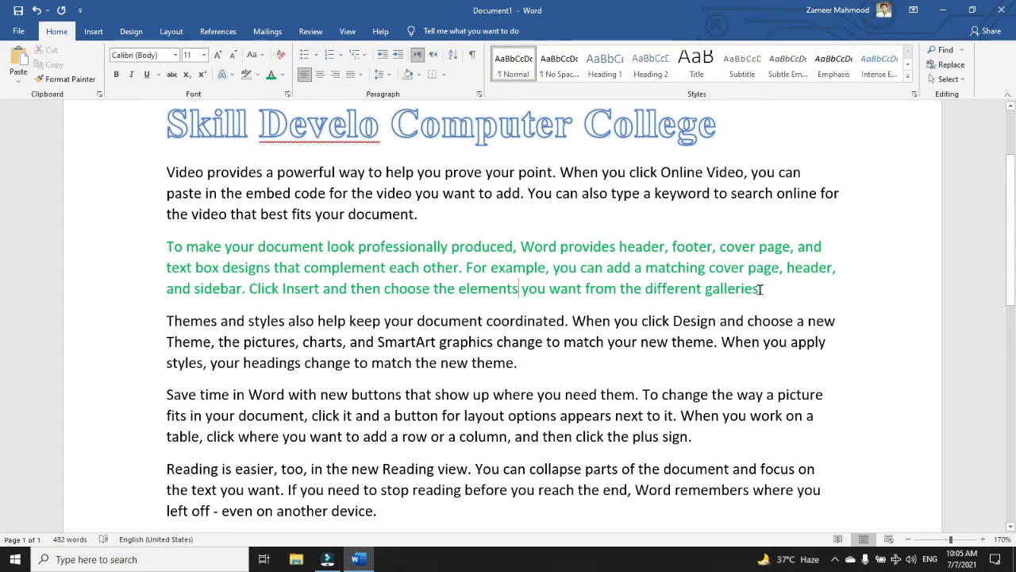
# - Reset the green second paragraph's font colour to Automatic
pyautogui.moveTo(765, 289); pyautogui.dragTo(159, 243)
pyautogui.click(283, 75)
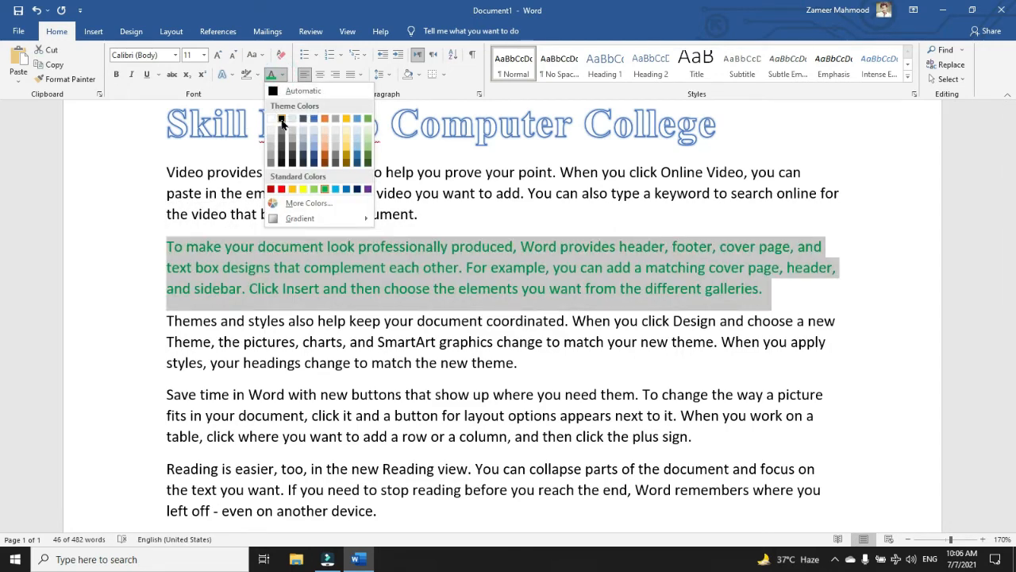
pyautogui.click(278, 90)
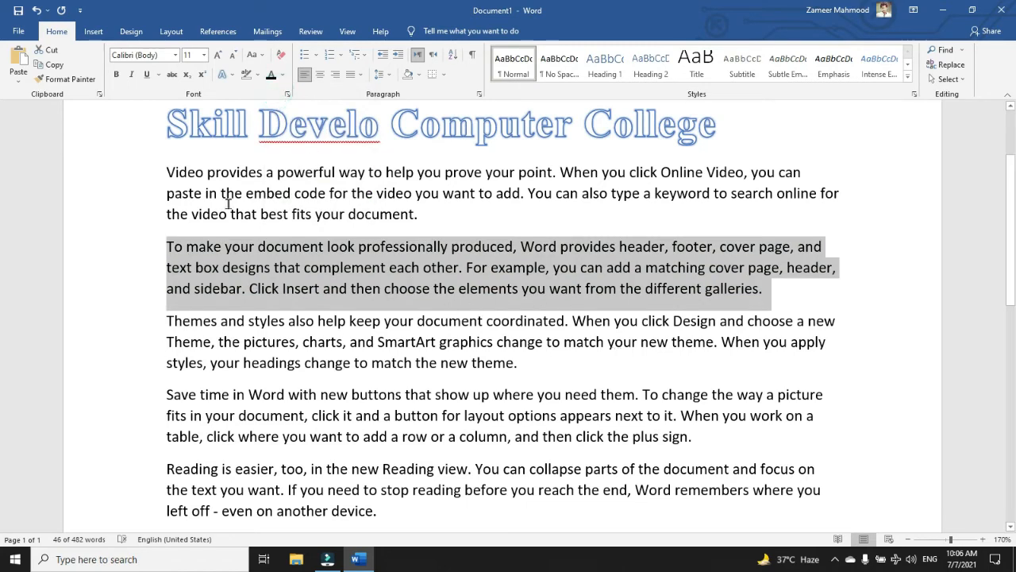
# - Try several standard palette colours for the second paragraph's text among the additional font colours, ending on light blue
pyautogui.click(283, 74)
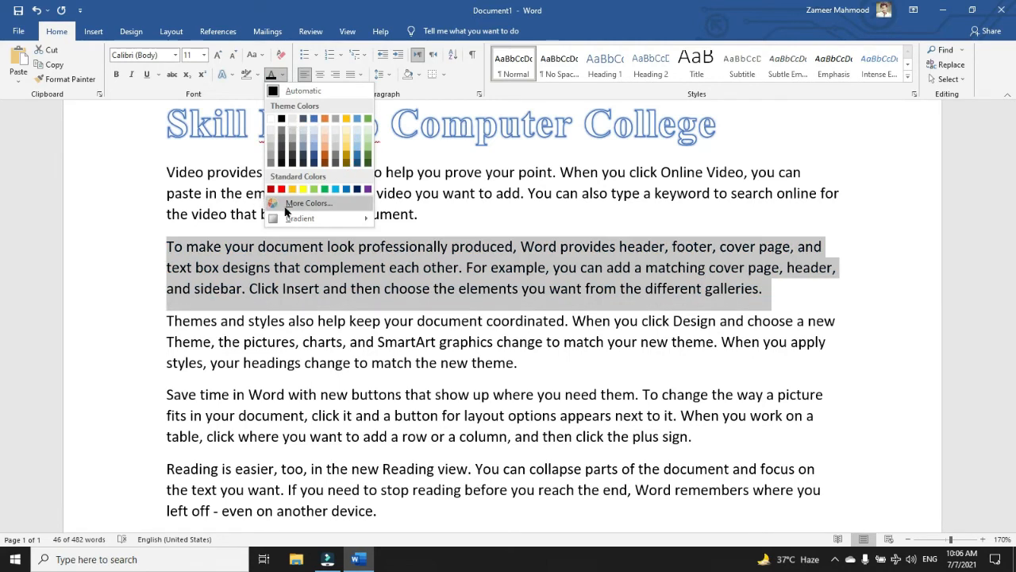
pyautogui.click(309, 205)
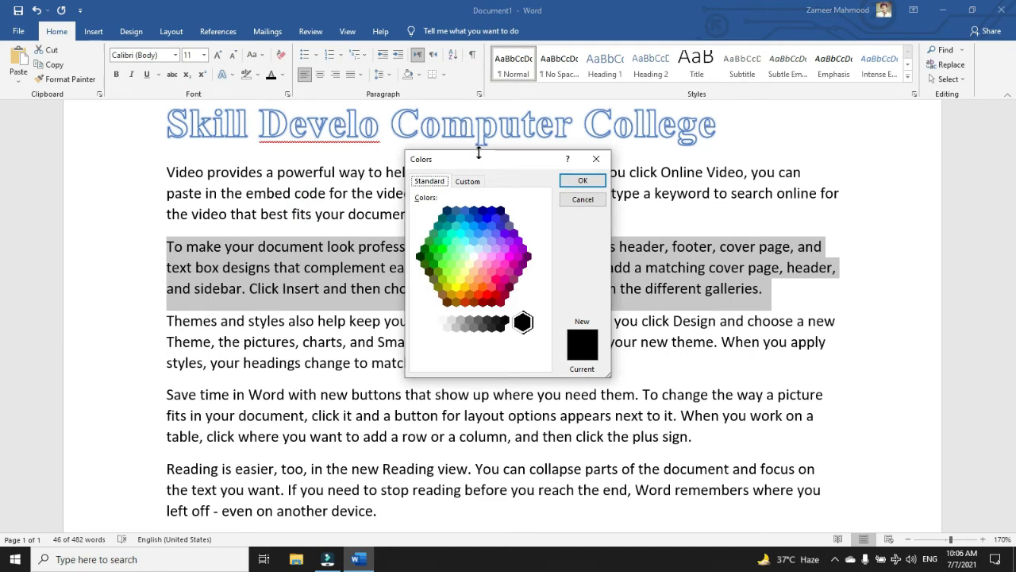
pyautogui.moveTo(517, 166); pyautogui.dragTo(576, 162)
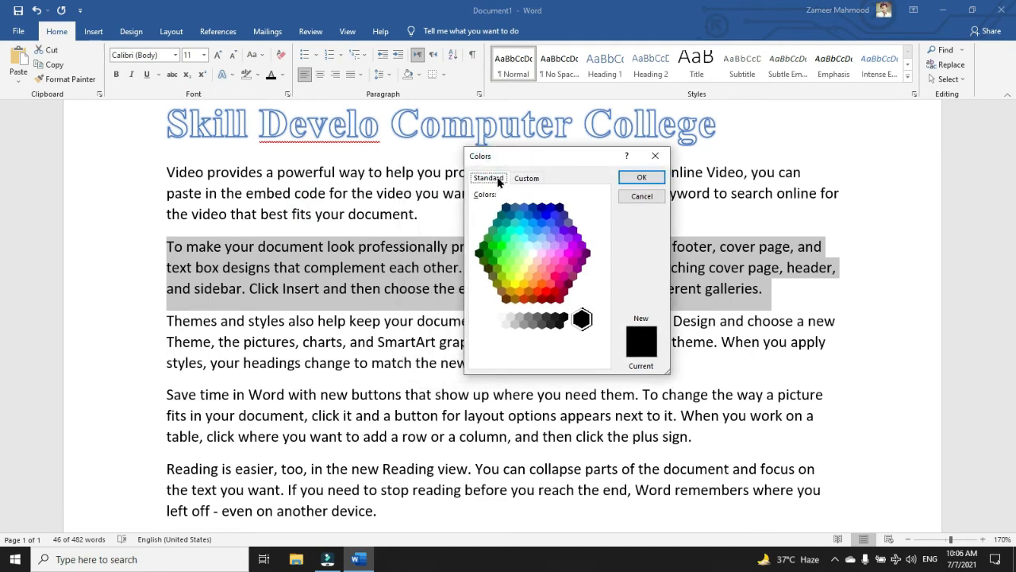
pyautogui.click(526, 224)
pyautogui.click(514, 253)
pyautogui.click(561, 267)
pyautogui.click(560, 253)
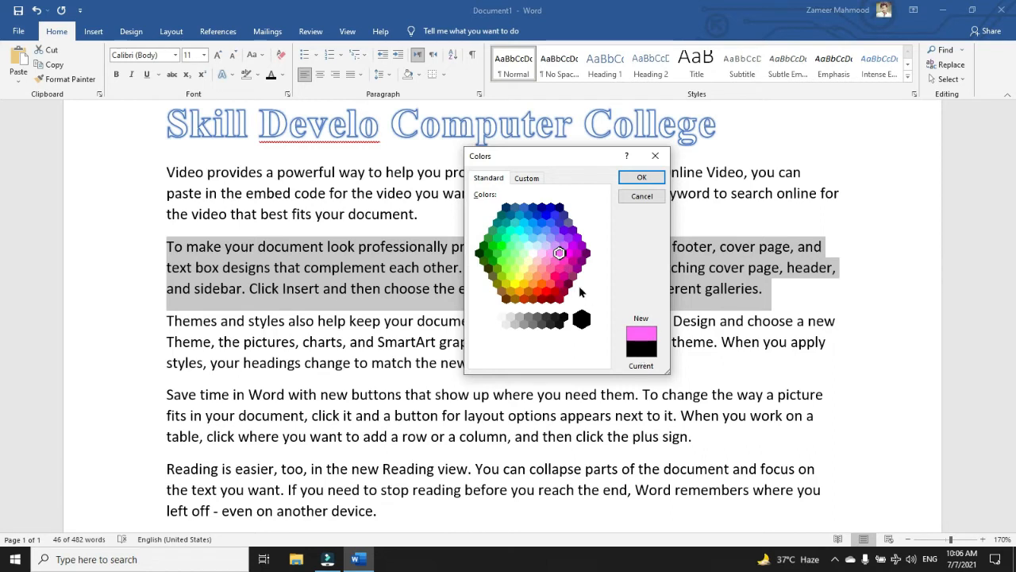
pyautogui.click(560, 269)
pyautogui.click(532, 283)
pyautogui.click(516, 228)
pyautogui.click(541, 238)
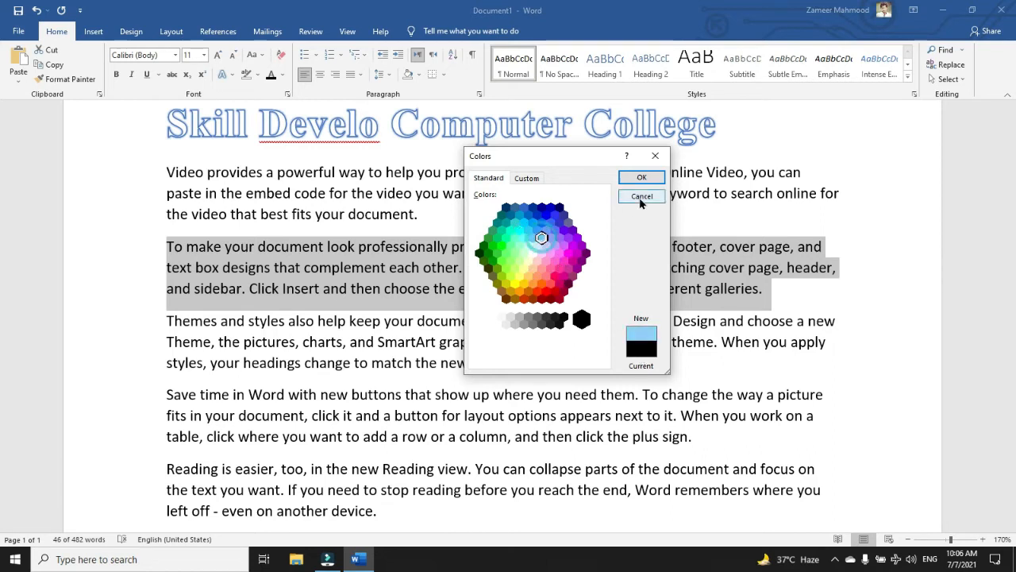
# - Mix a custom red with reduced brightness and apply it as the second paragraph's font colour
pyautogui.click(526, 179)
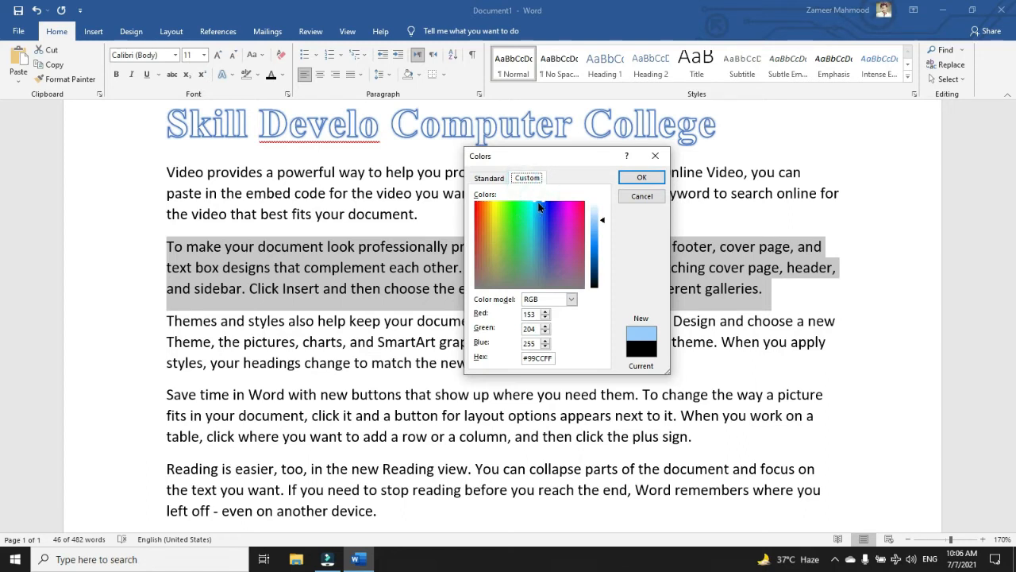
pyautogui.moveTo(539, 208); pyautogui.dragTo(479, 213)
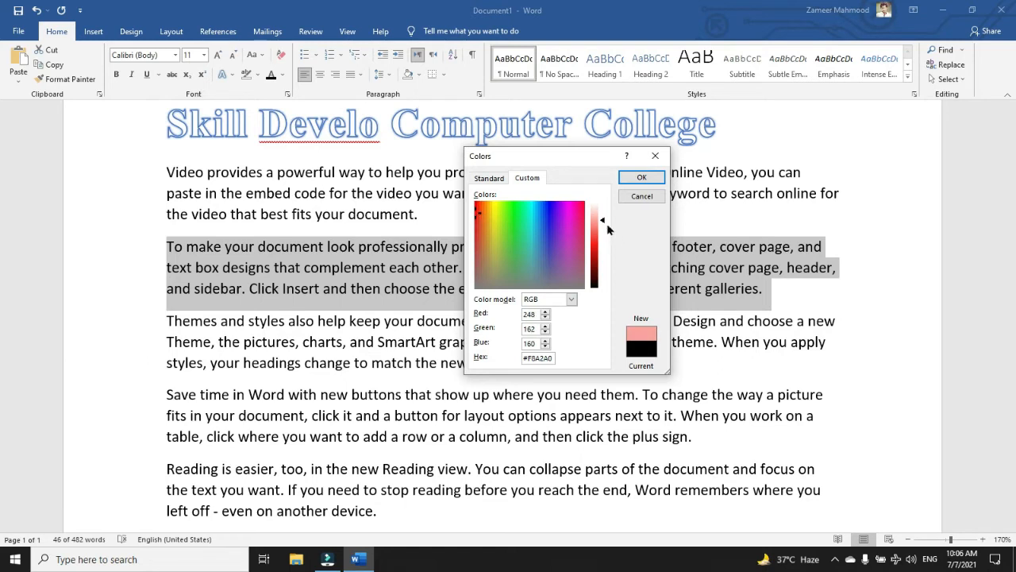
pyautogui.moveTo(605, 223); pyautogui.dragTo(603, 253)
pyautogui.click(642, 177)
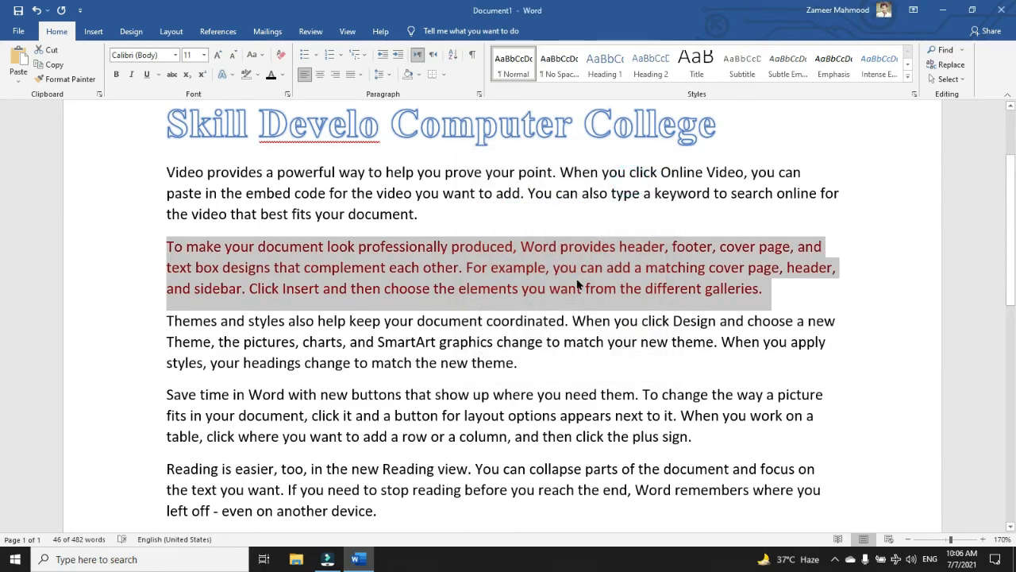
pyautogui.click(737, 288)
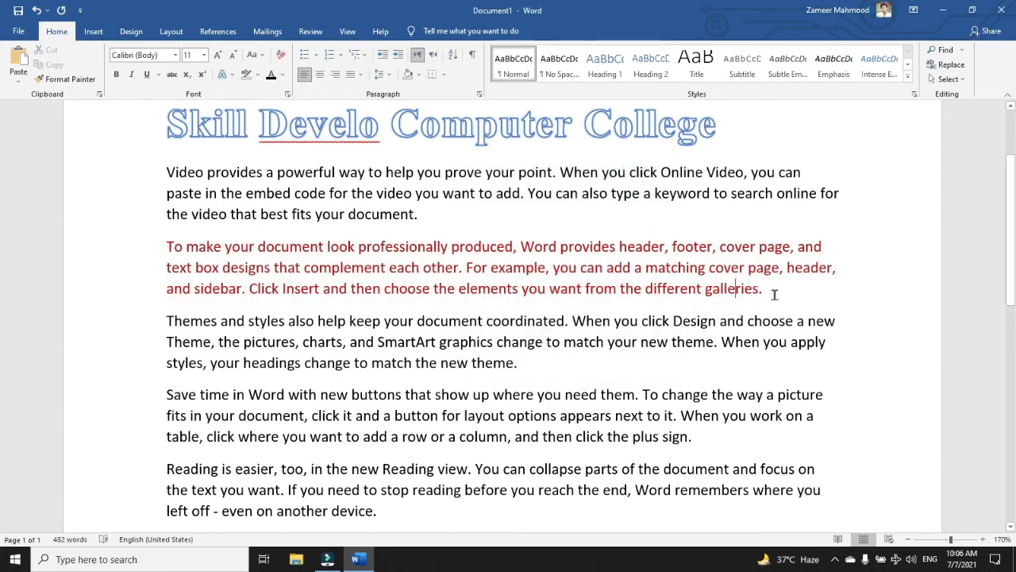
# - Return the red second paragraph's text to the Automatic font colour
pyautogui.moveTo(774, 292); pyautogui.dragTo(107, 251)
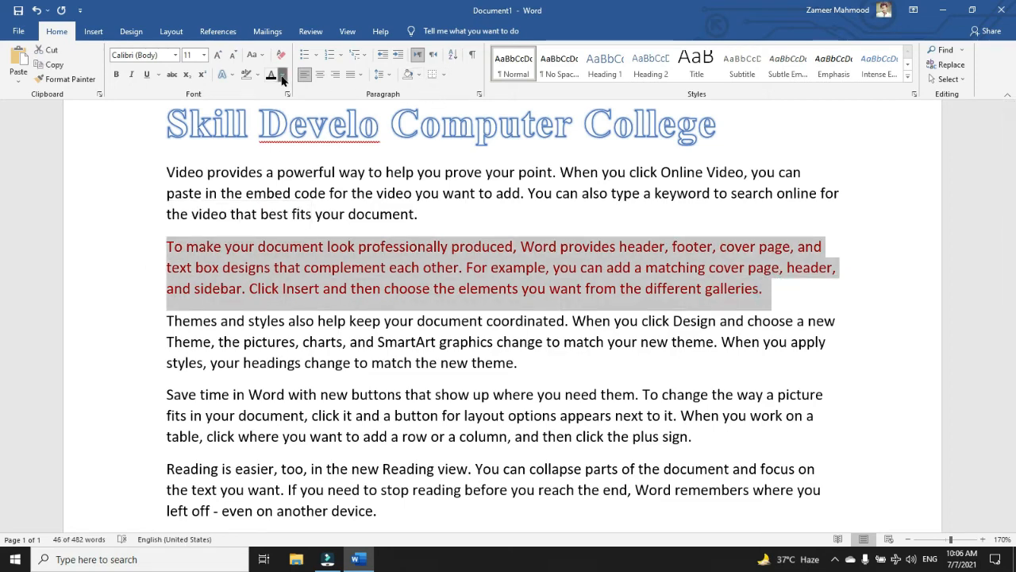
pyautogui.click(283, 80)
pyautogui.click(292, 85)
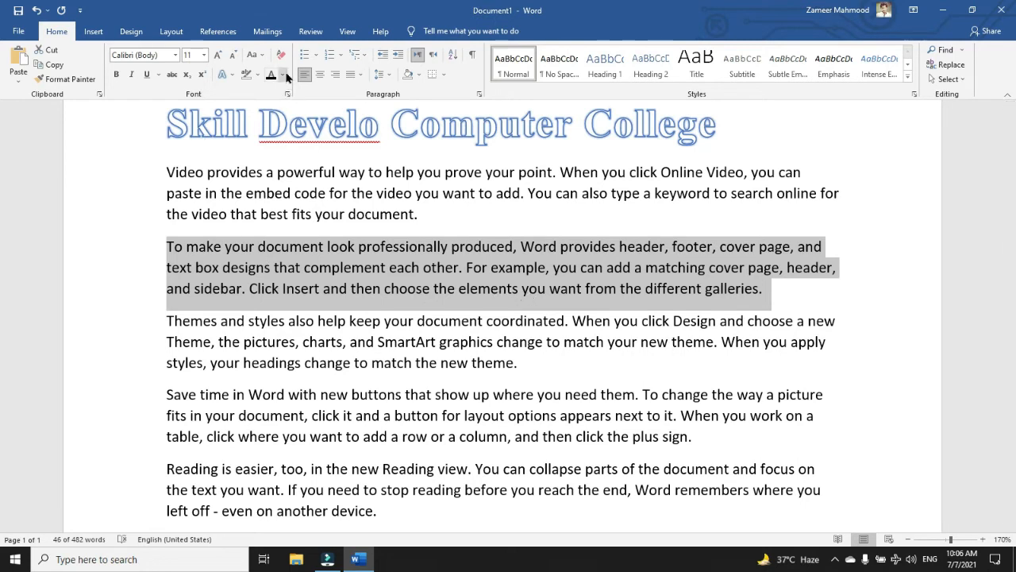
# - Change the whole heading "Skill Develo Computer College" to lowercase
pyautogui.scroll(3, 551, 221)
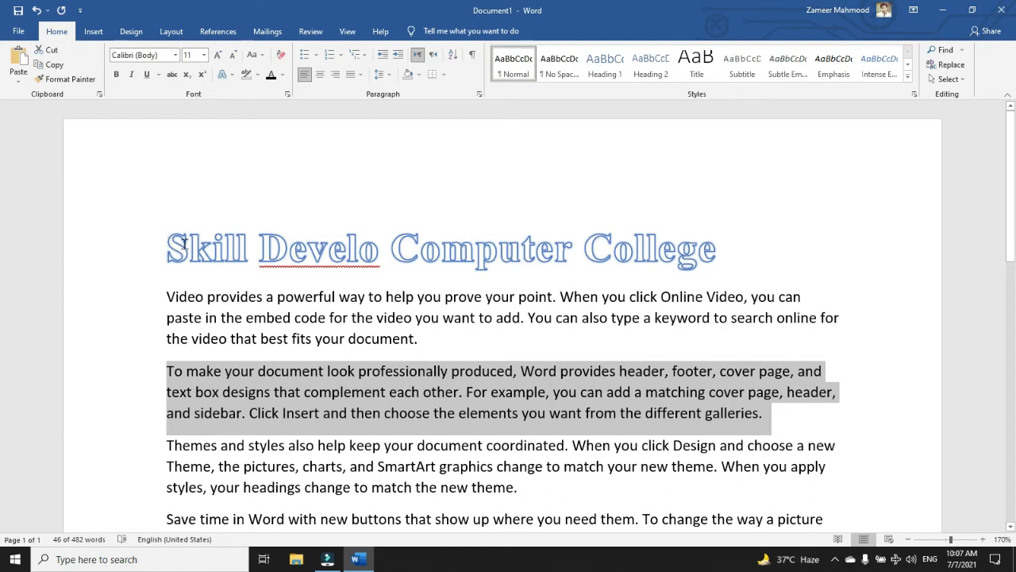
pyautogui.moveTo(176, 248); pyautogui.dragTo(166, 248)
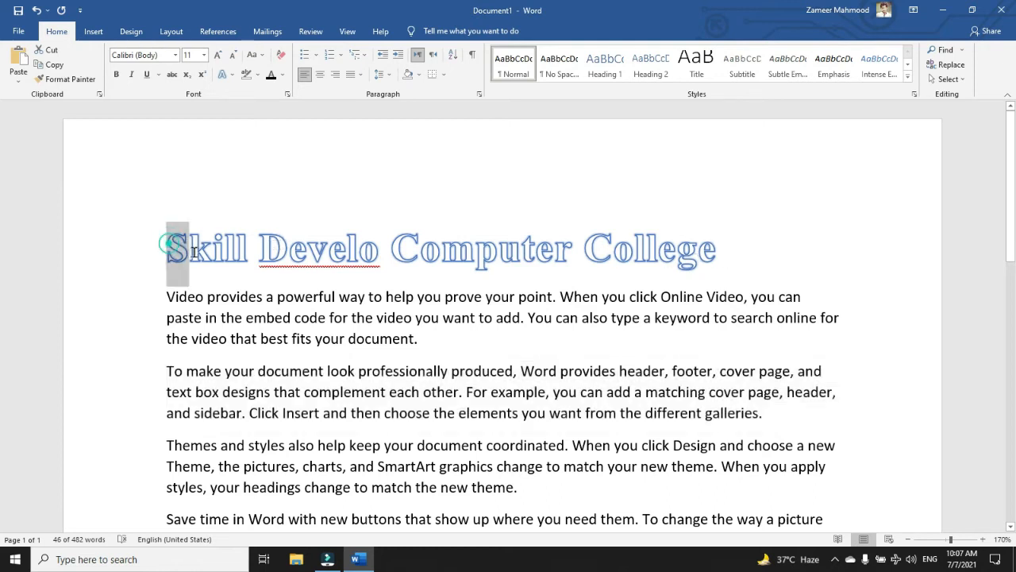
pyautogui.moveTo(259, 248); pyautogui.dragTo(288, 249)
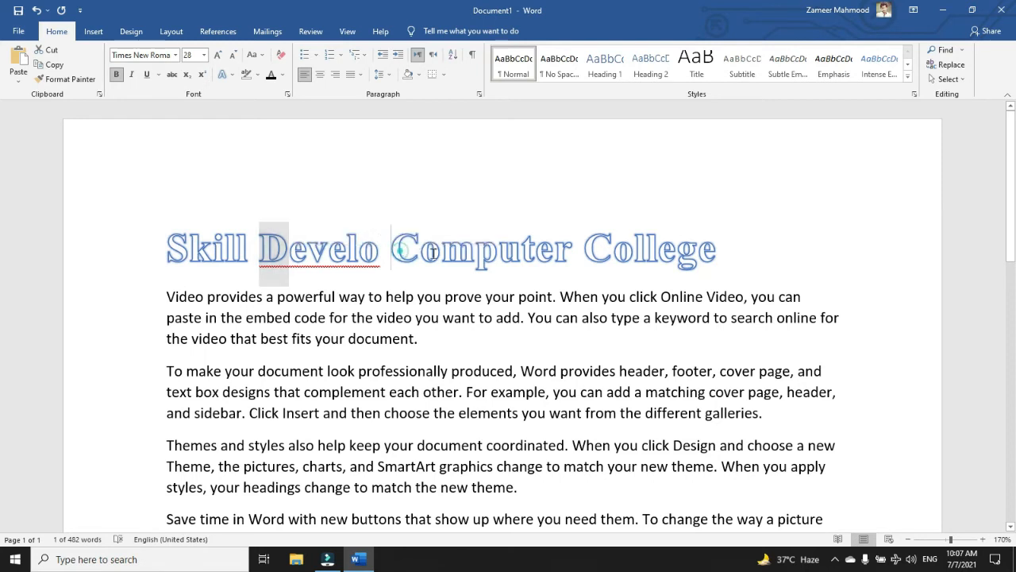
pyautogui.moveTo(393, 249); pyautogui.dragTo(421, 250)
pyautogui.moveTo(582, 253); pyautogui.dragTo(616, 252)
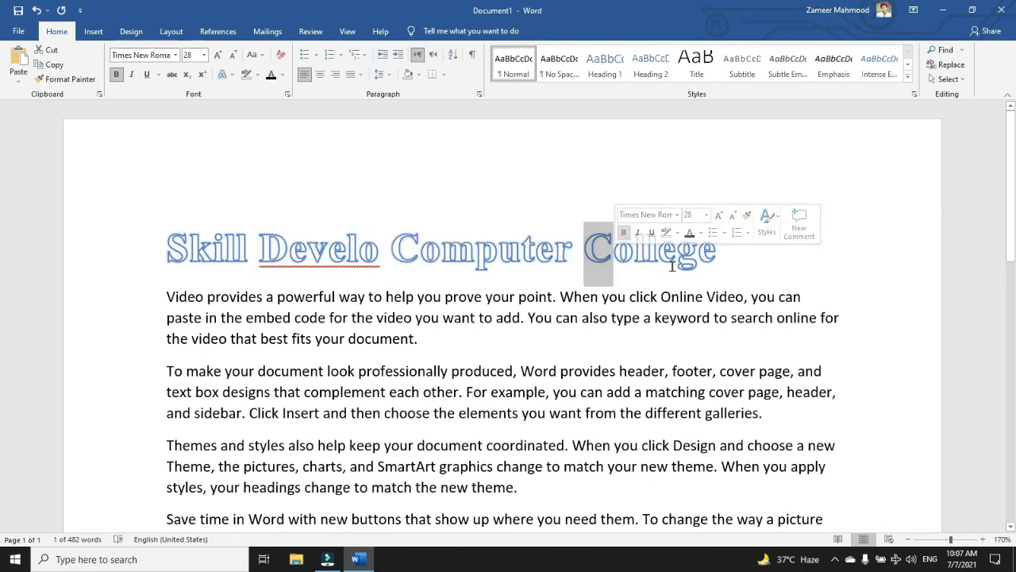
pyautogui.moveTo(737, 252); pyautogui.dragTo(154, 262)
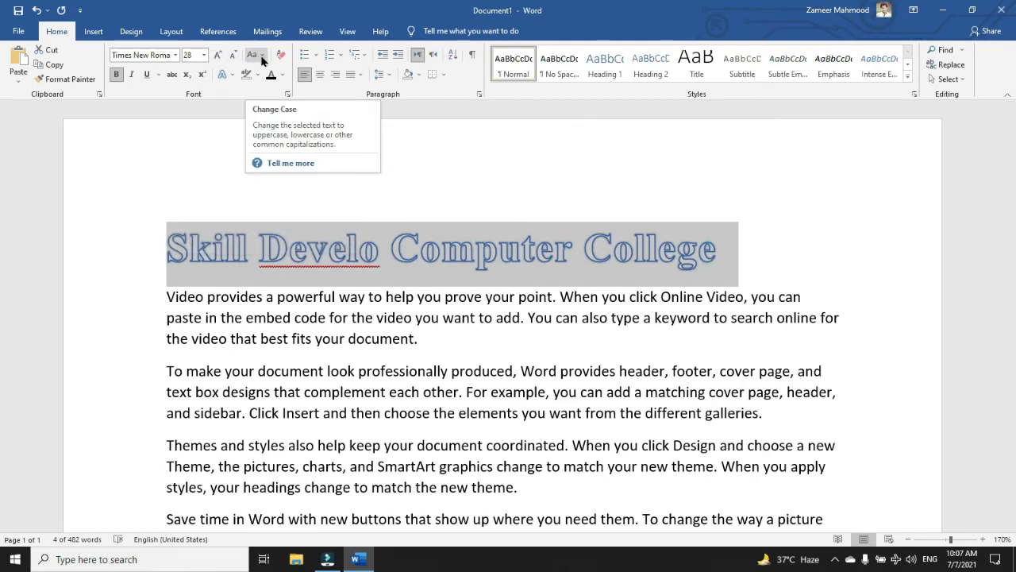
pyautogui.click(261, 56)
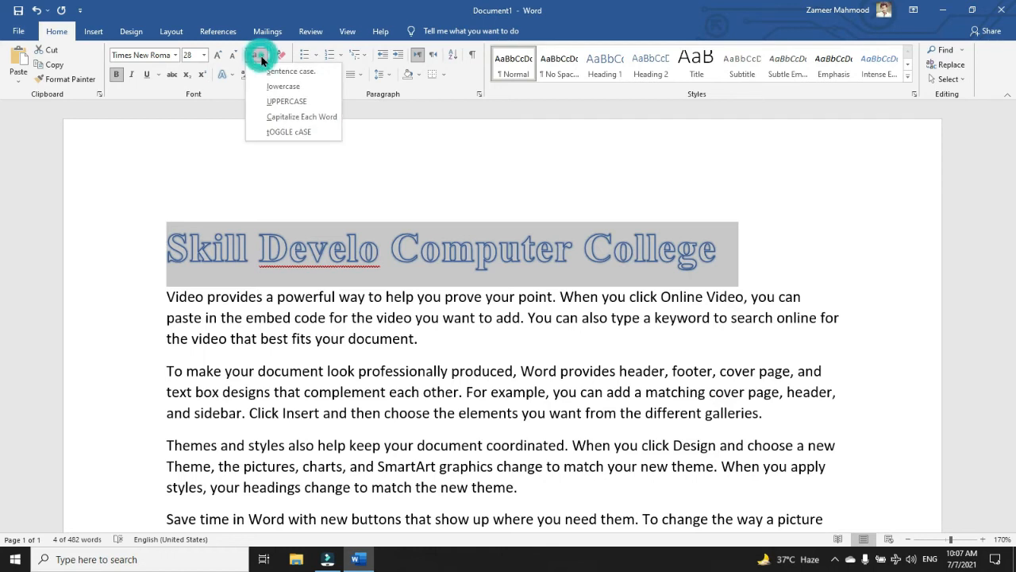
pyautogui.click(283, 87)
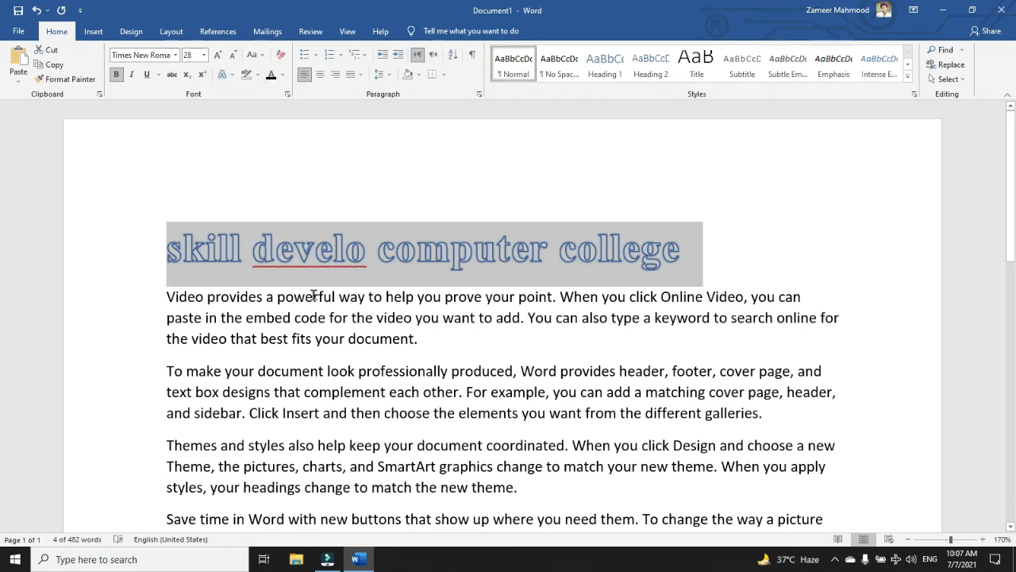
# - Change the heading "skill develo computer college" to UPPERCASE and set its font size to 24
pyautogui.click(256, 55)
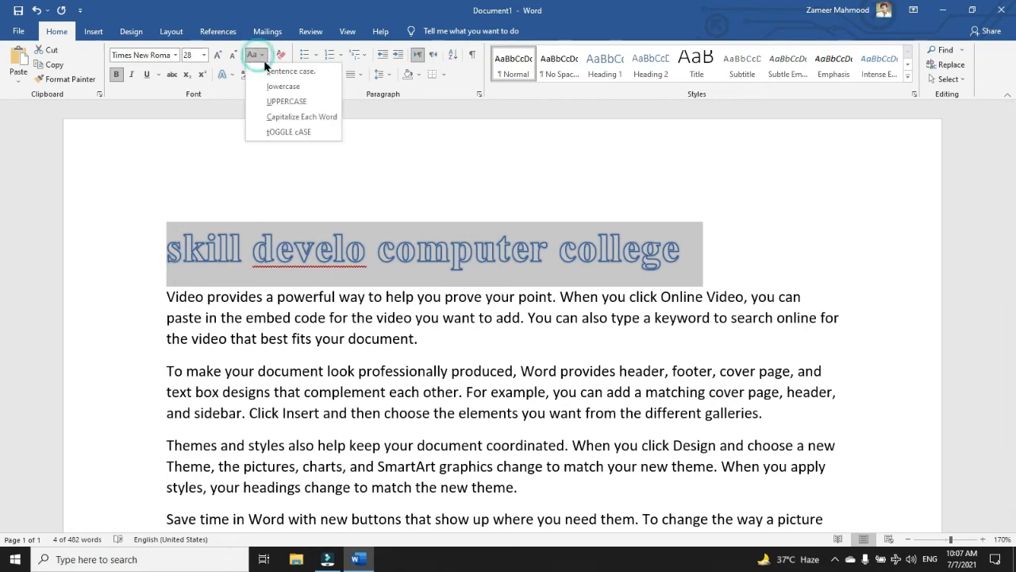
pyautogui.click(283, 101)
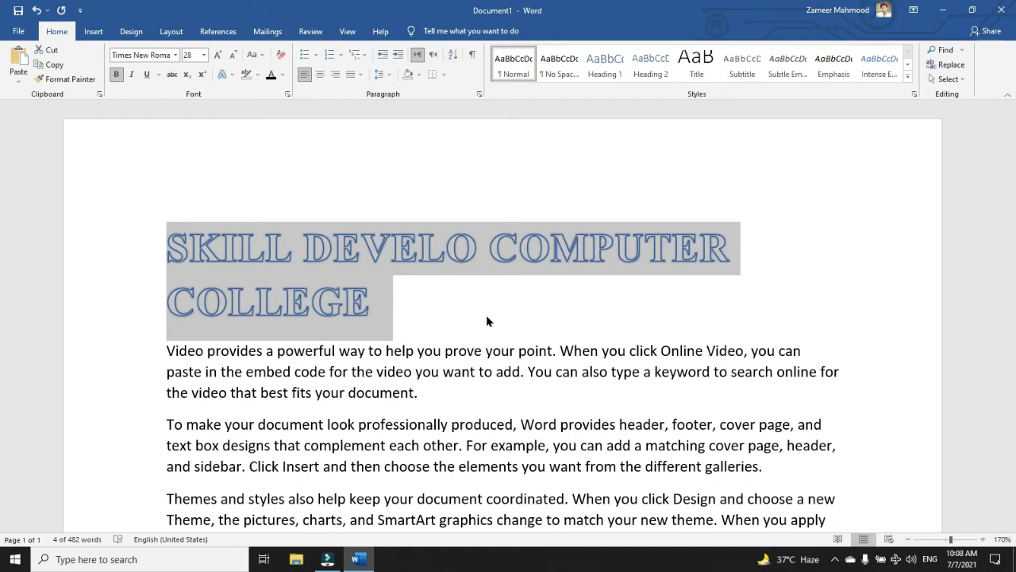
pyautogui.click(204, 55)
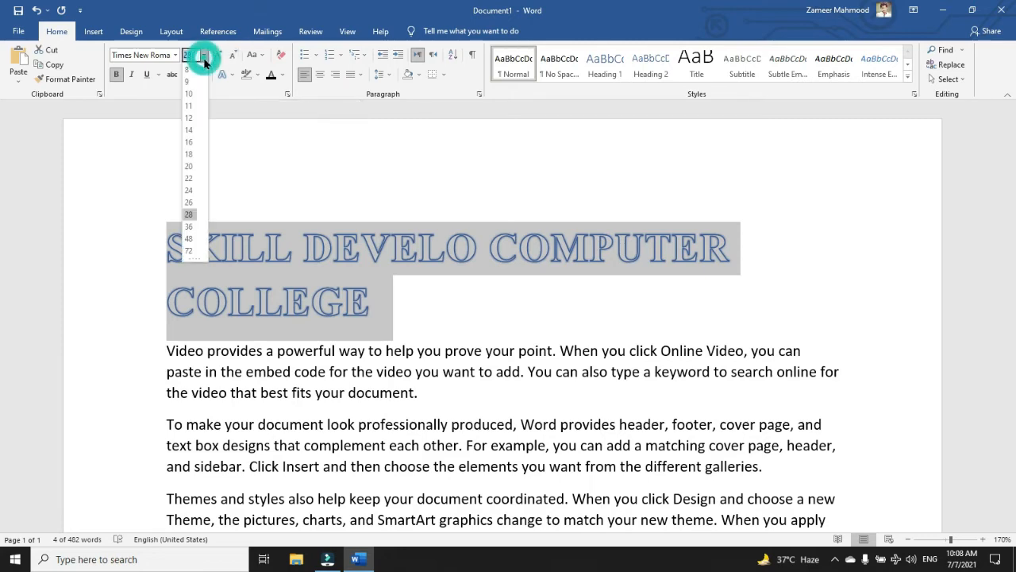
pyautogui.click(190, 190)
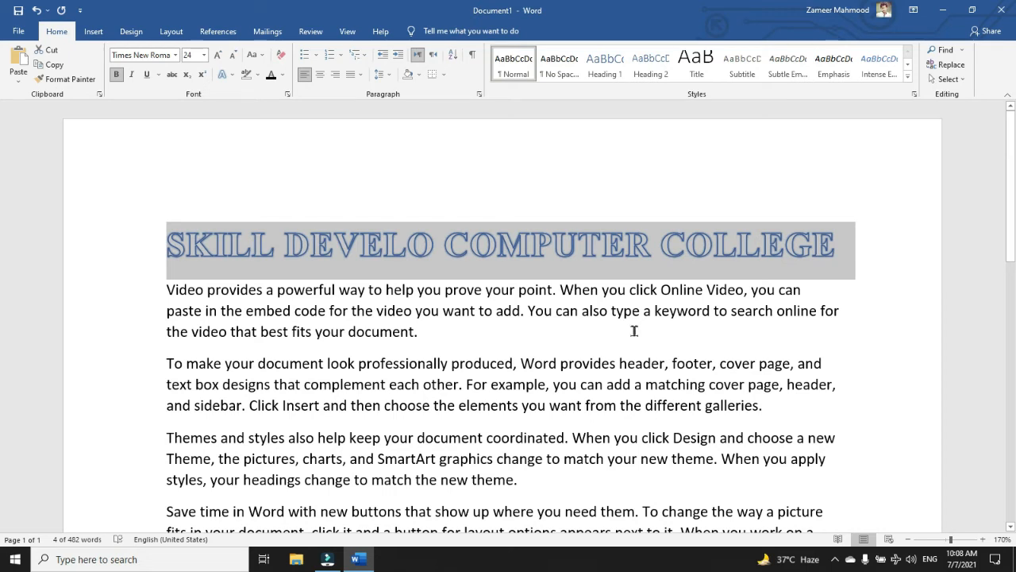
# - Apply Capitalize Each Word to the uppercase heading and check the first letter of each word
pyautogui.click(262, 55)
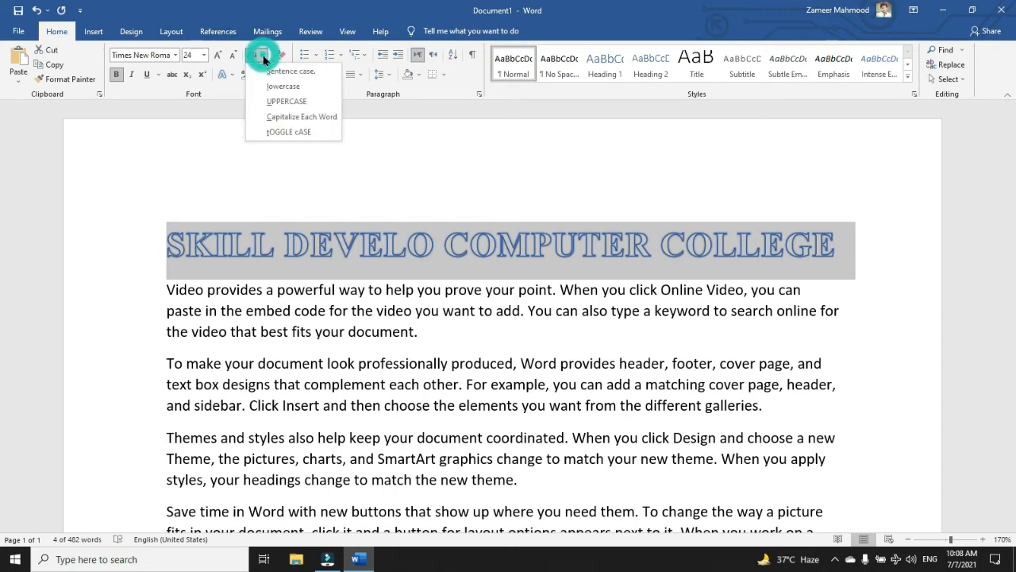
pyautogui.click(292, 118)
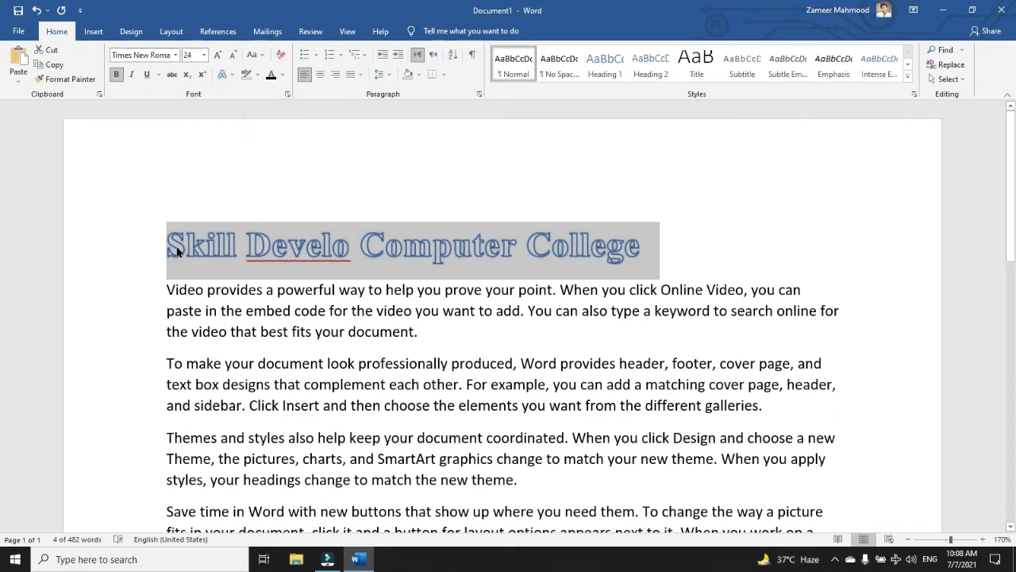
pyautogui.click(262, 247)
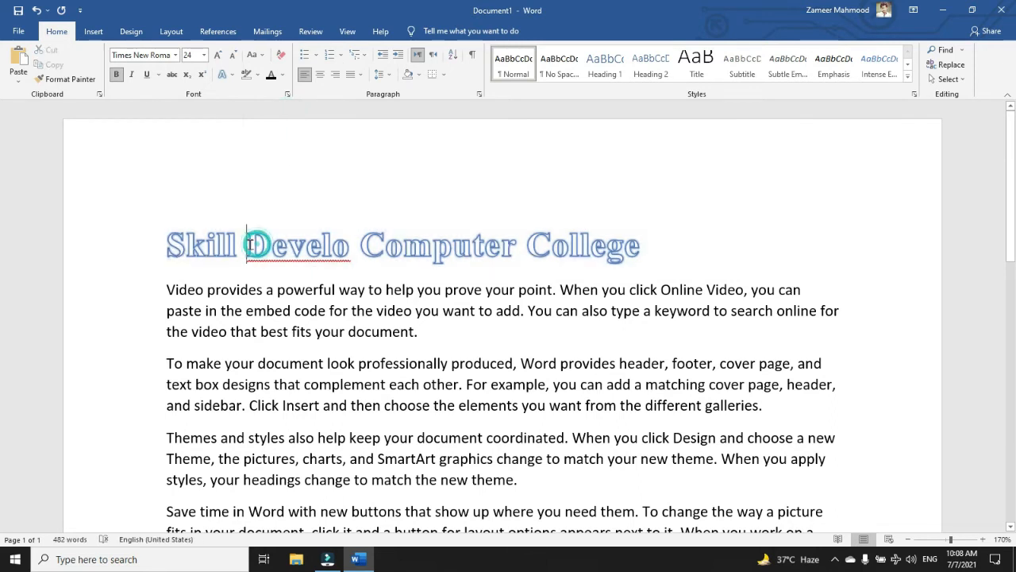
pyautogui.click(368, 248)
pyautogui.click(543, 245)
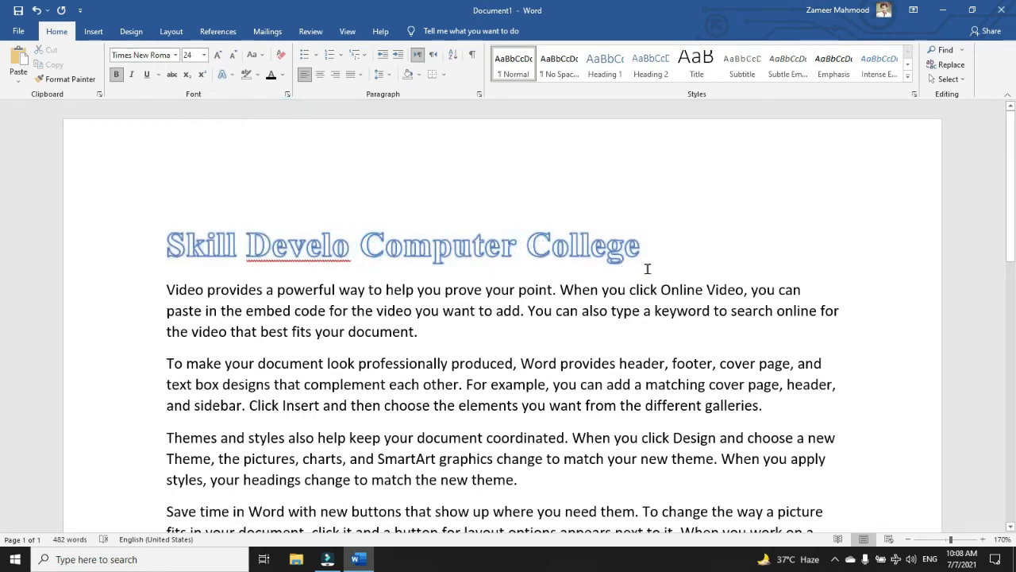
# - Select the whole heading and apply tOGGLE cASE to it
pyautogui.moveTo(640, 253); pyautogui.dragTo(211, 239)
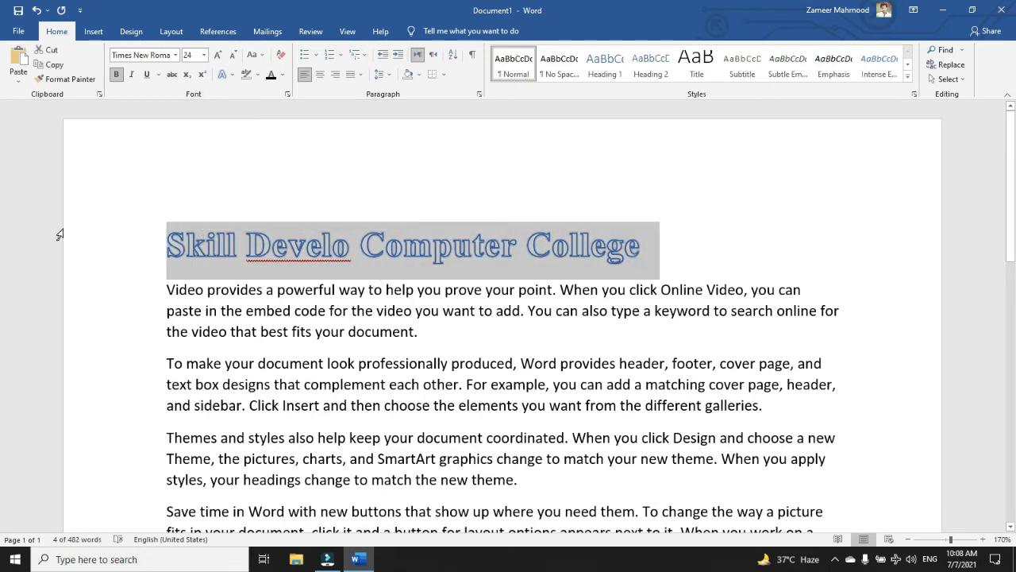
pyautogui.click(262, 55)
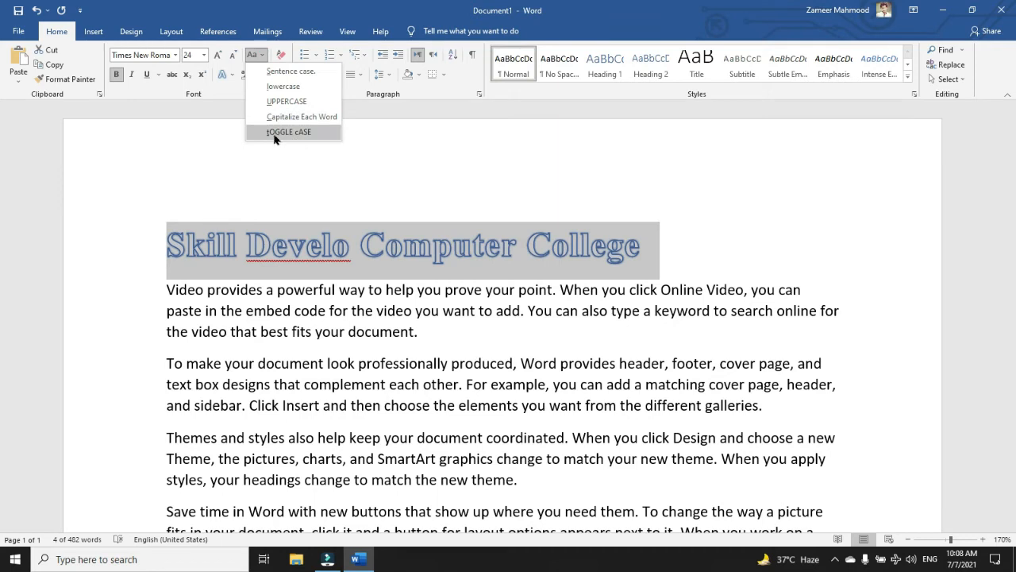
pyautogui.click(275, 134)
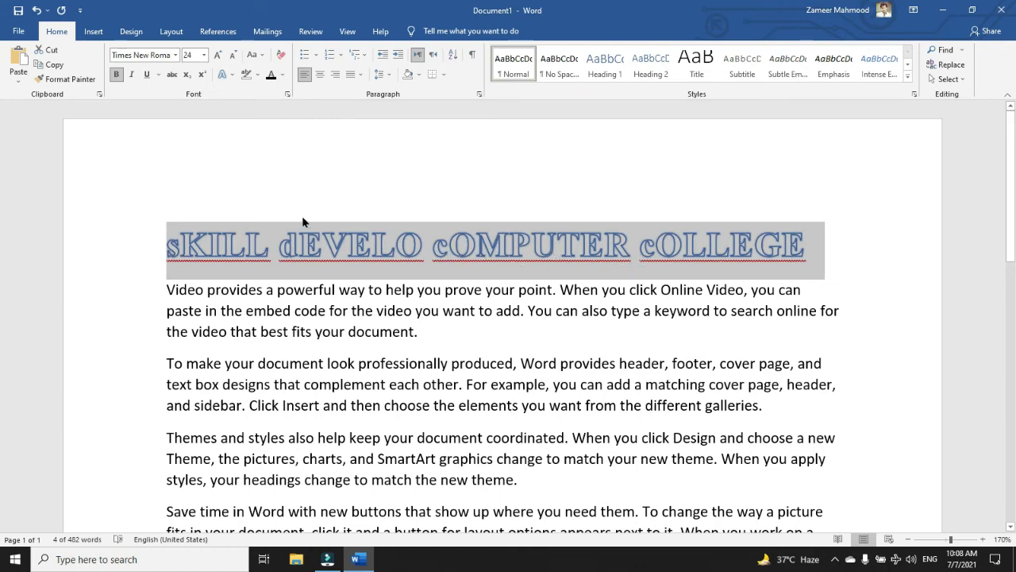
# - Set the toggled heading to Capitalize Each Word and enlarge its font size to 28
pyautogui.click(262, 56)
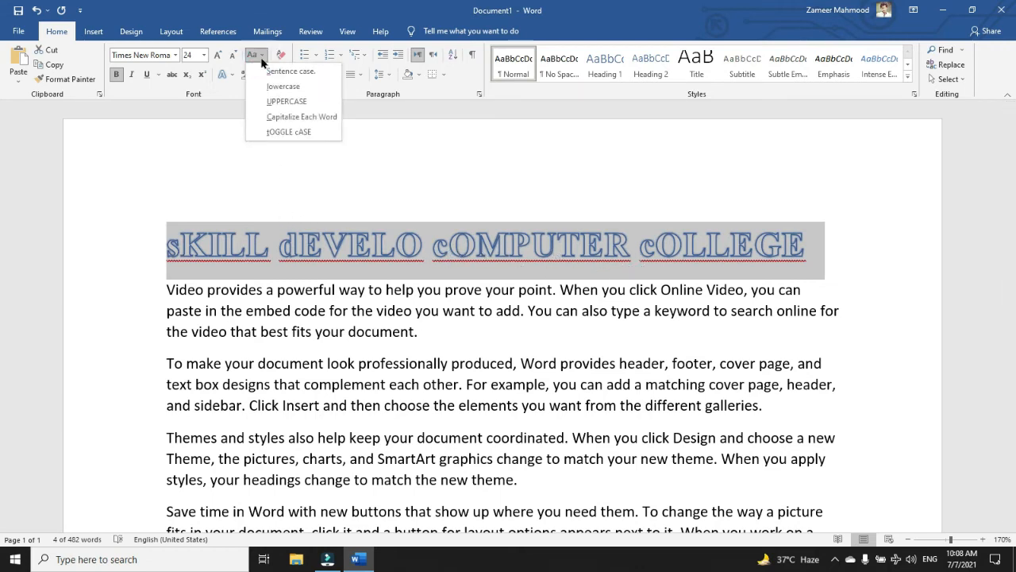
pyautogui.click(310, 118)
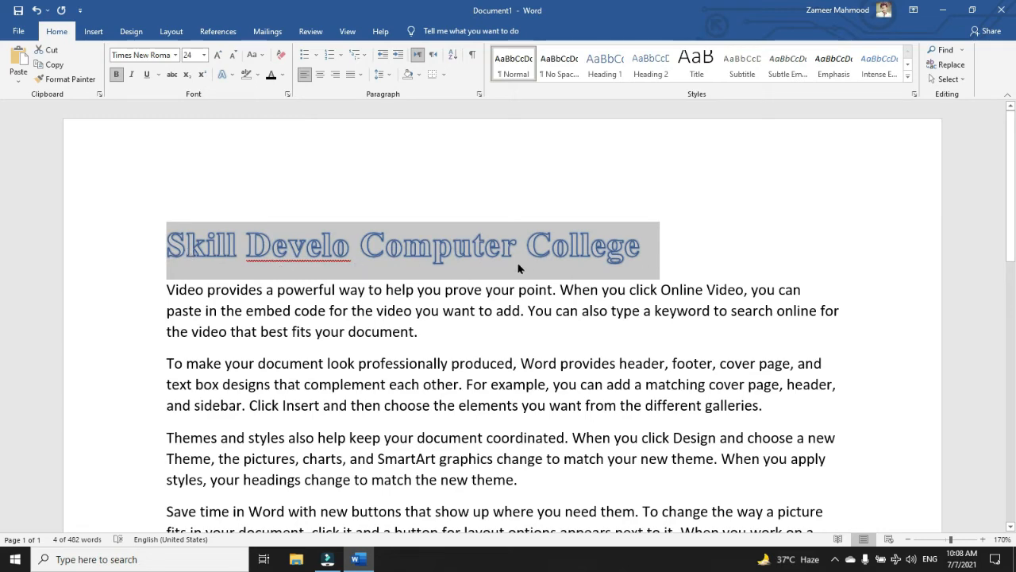
pyautogui.click(216, 56)
pyautogui.click(216, 57)
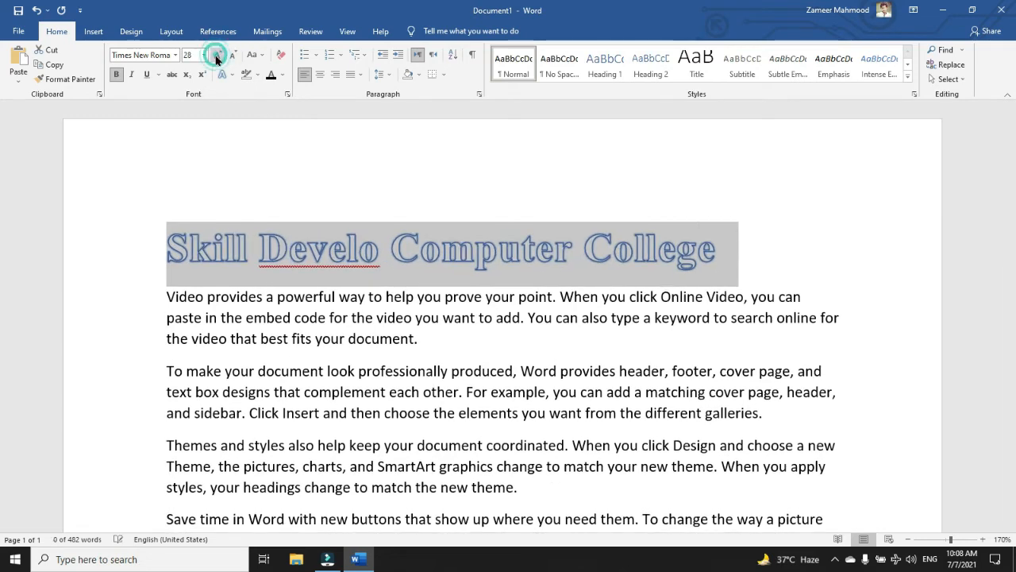
pyautogui.click(216, 57)
pyautogui.click(232, 55)
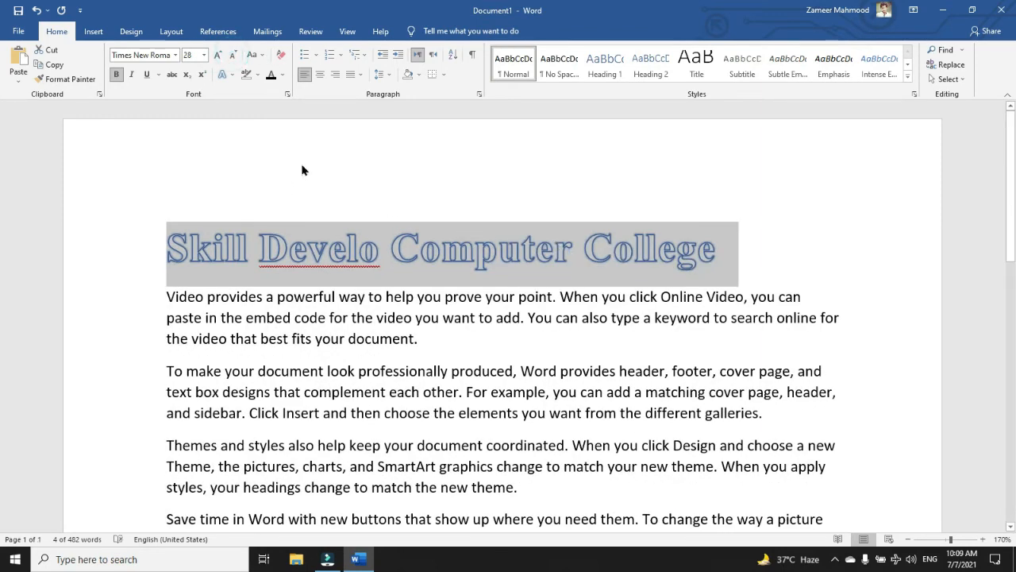
# - Replace the capital first letters of "To", "Word", "For" and "Click" in the second paragraph with lowercase letters
pyautogui.click(263, 57)
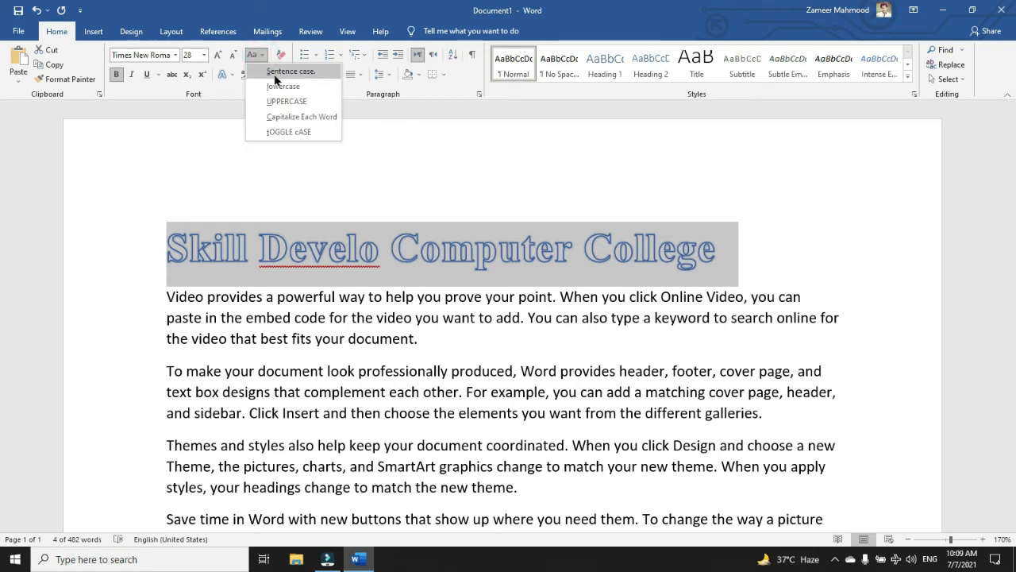
pyautogui.click(468, 366)
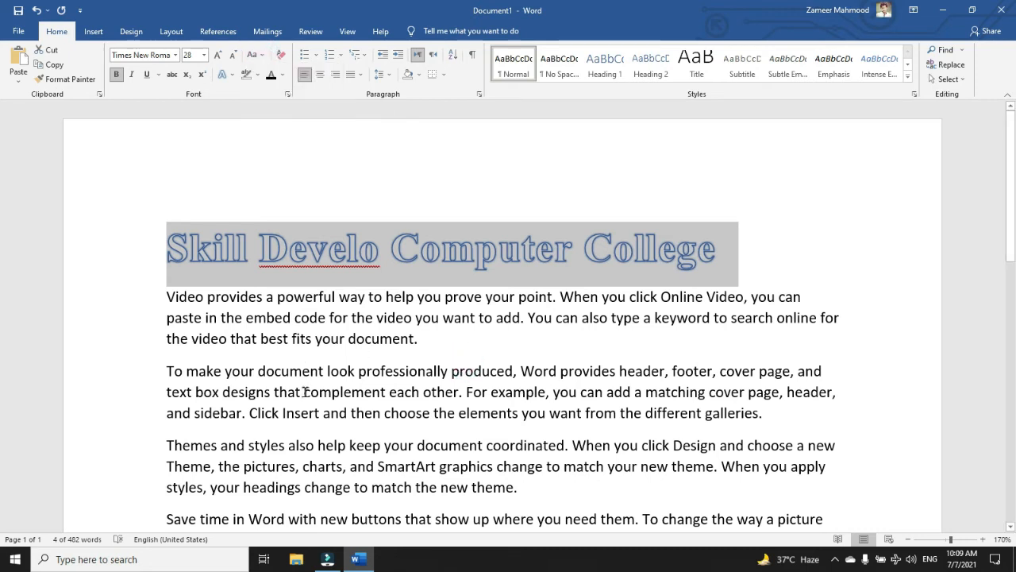
pyautogui.scroll(-1, 336, 363)
pyautogui.scroll(1, 218, 368)
pyautogui.scroll(-1, 211, 352)
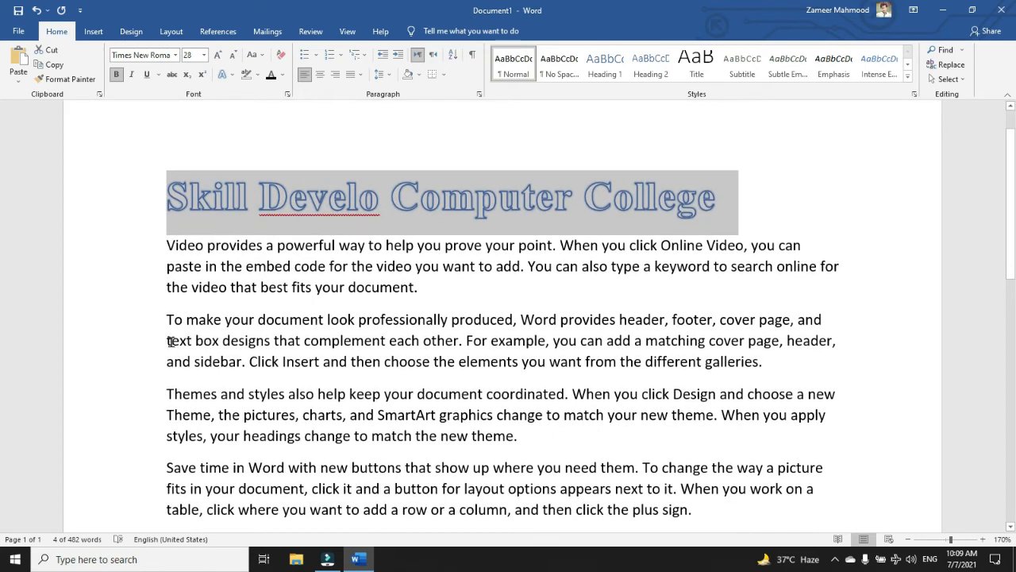
pyautogui.moveTo(168, 319); pyautogui.dragTo(175, 320)
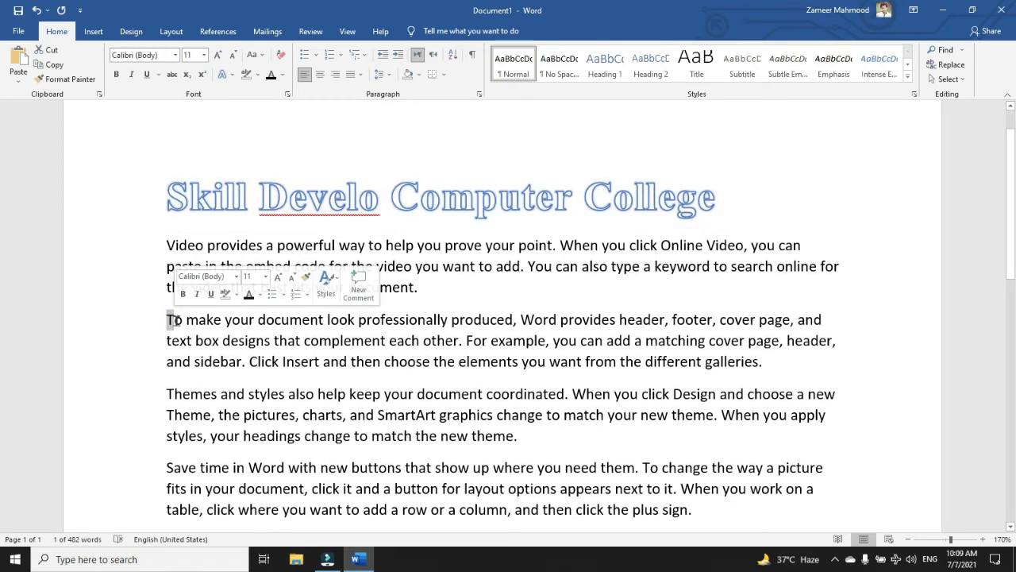
pyautogui.write('t')
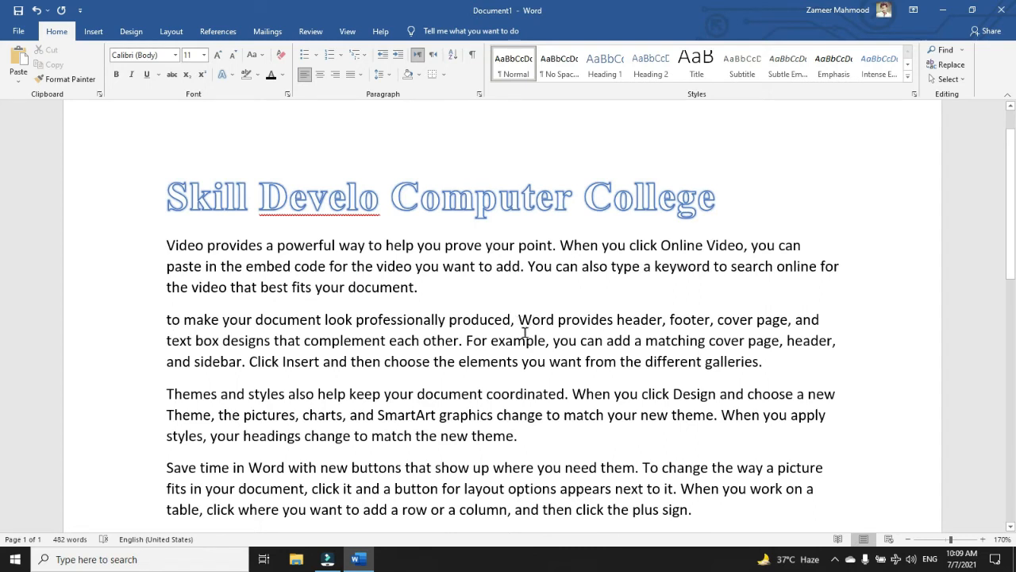
pyautogui.moveTo(519, 321); pyautogui.dragTo(529, 321)
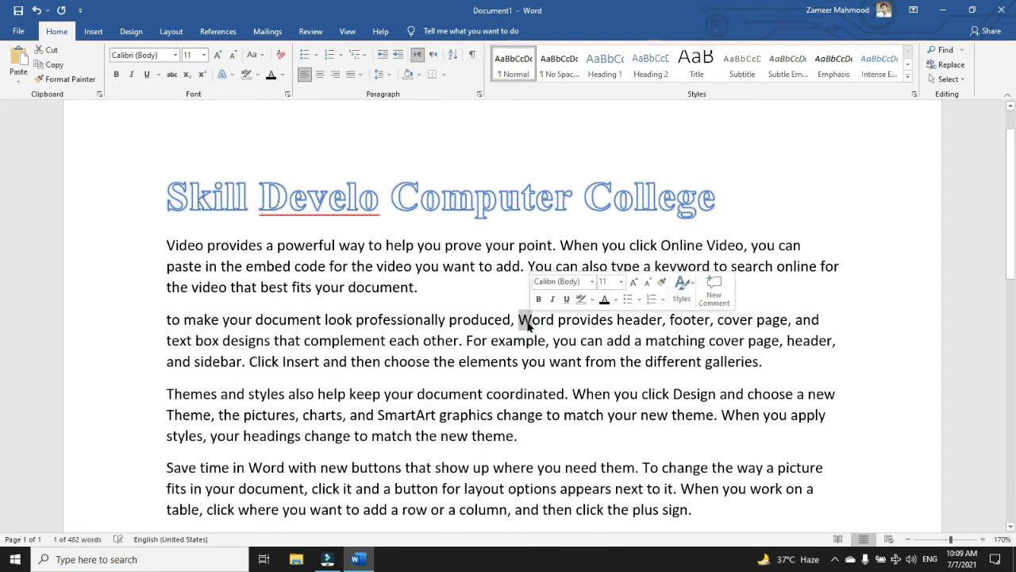
pyautogui.write('w')
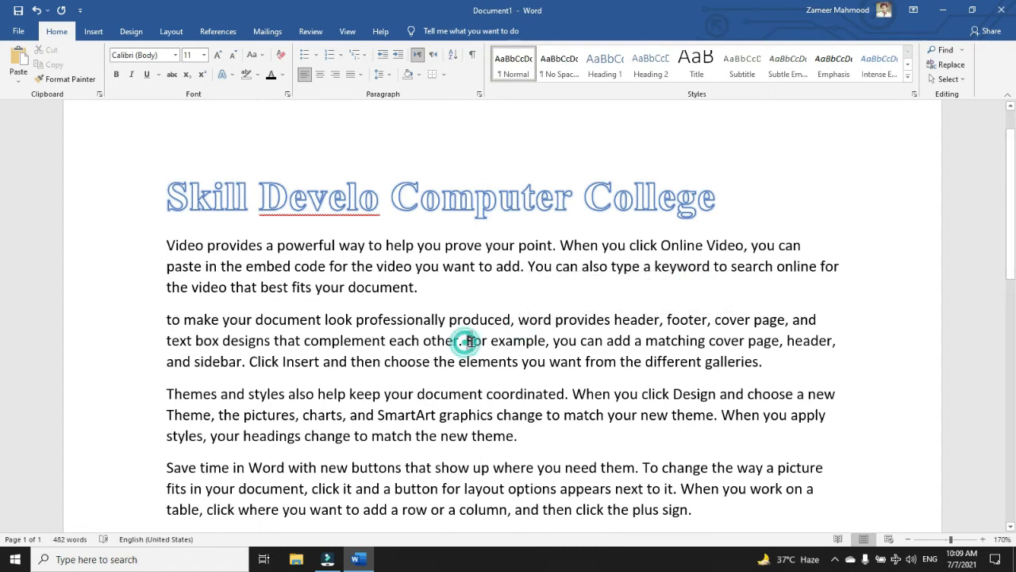
pyautogui.moveTo(466, 341); pyautogui.dragTo(473, 343)
pyautogui.write('f')
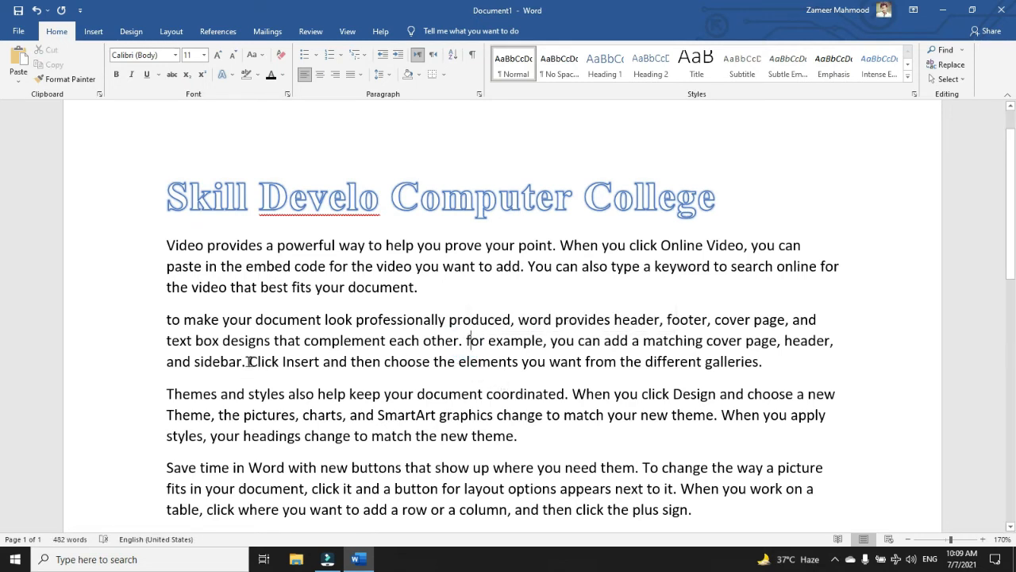
pyautogui.moveTo(249, 363); pyautogui.dragTo(257, 363)
pyautogui.write('c')
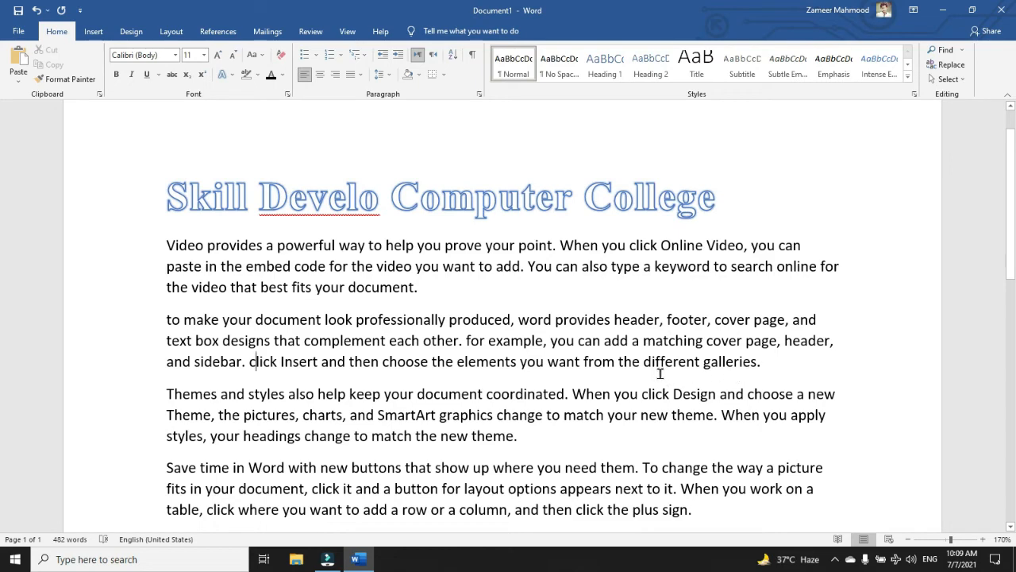
# - Apply Sentence case to the whole second paragraph and check the start of its second sentence
pyautogui.scroll(-2, 659, 377)
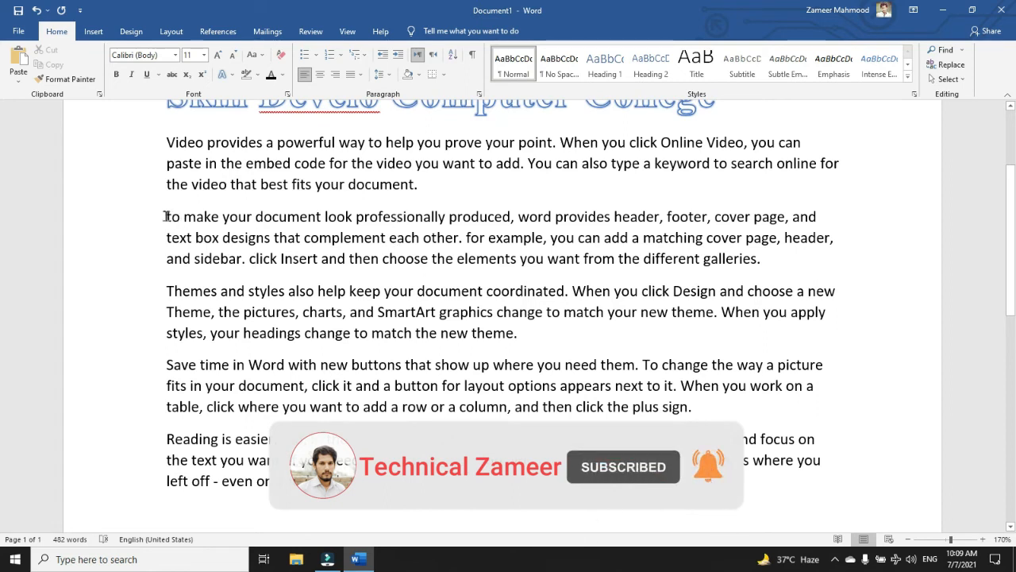
pyautogui.moveTo(166, 216); pyautogui.dragTo(760, 259)
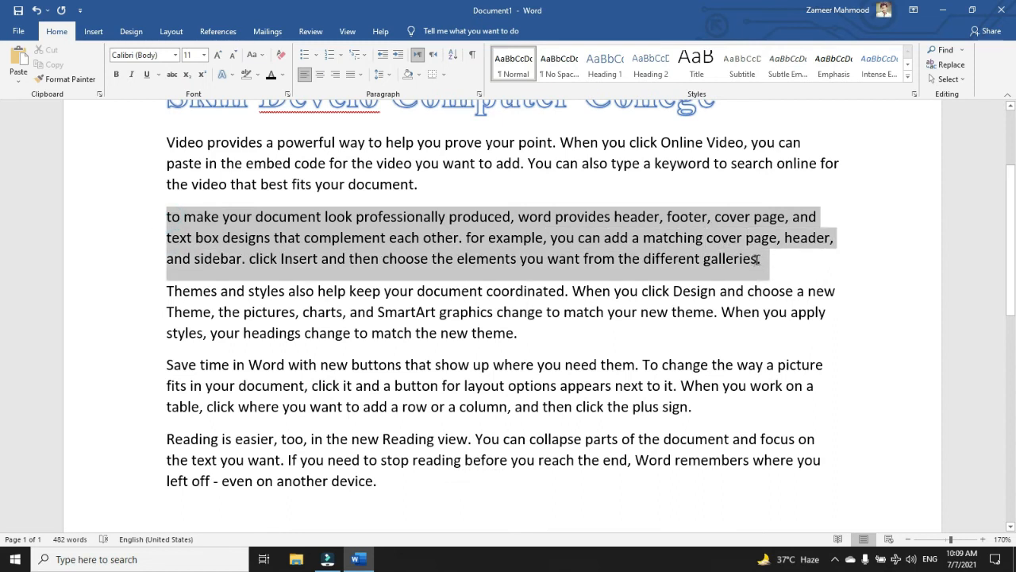
pyautogui.click(262, 57)
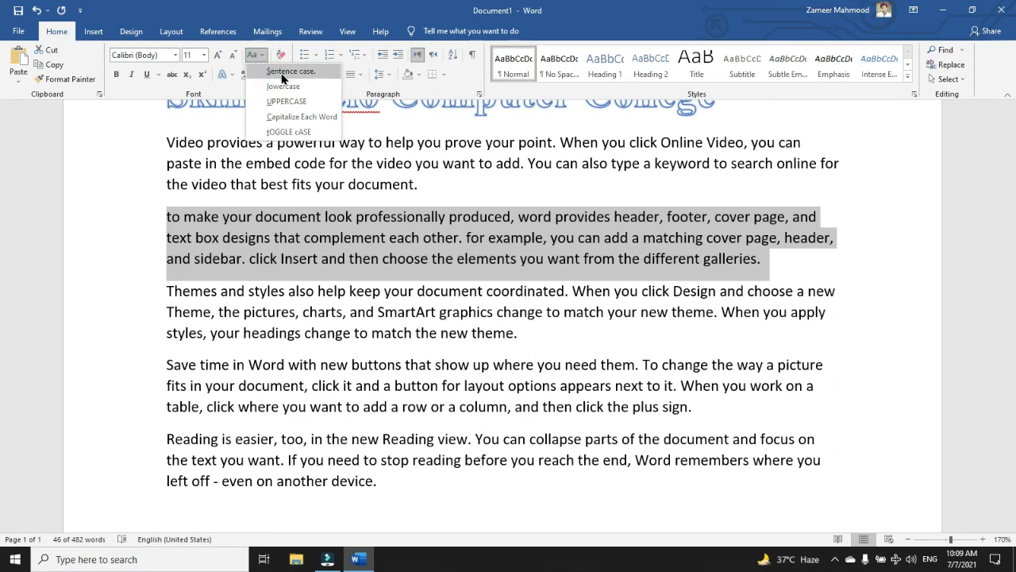
pyautogui.click(283, 72)
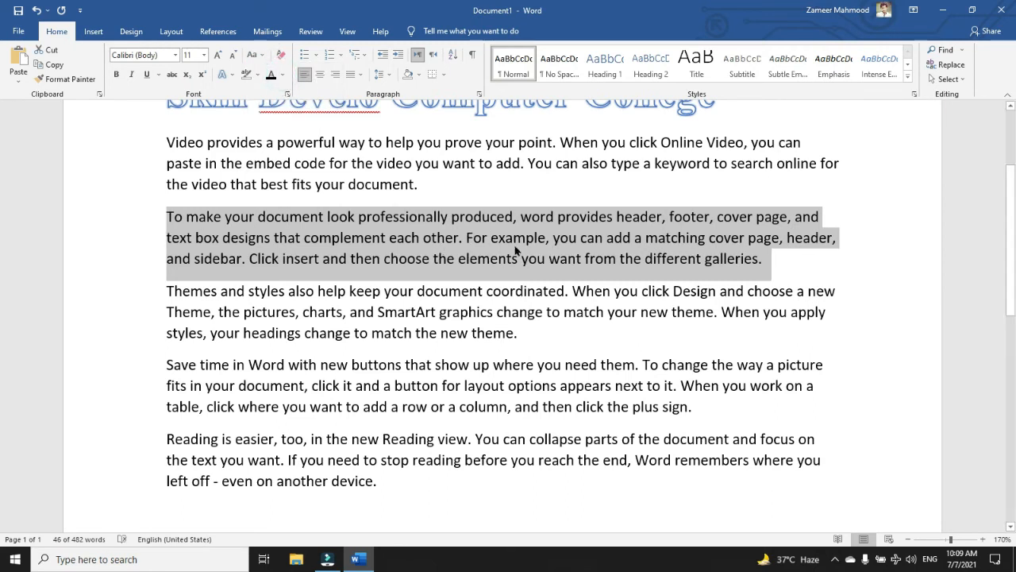
pyautogui.click(467, 237)
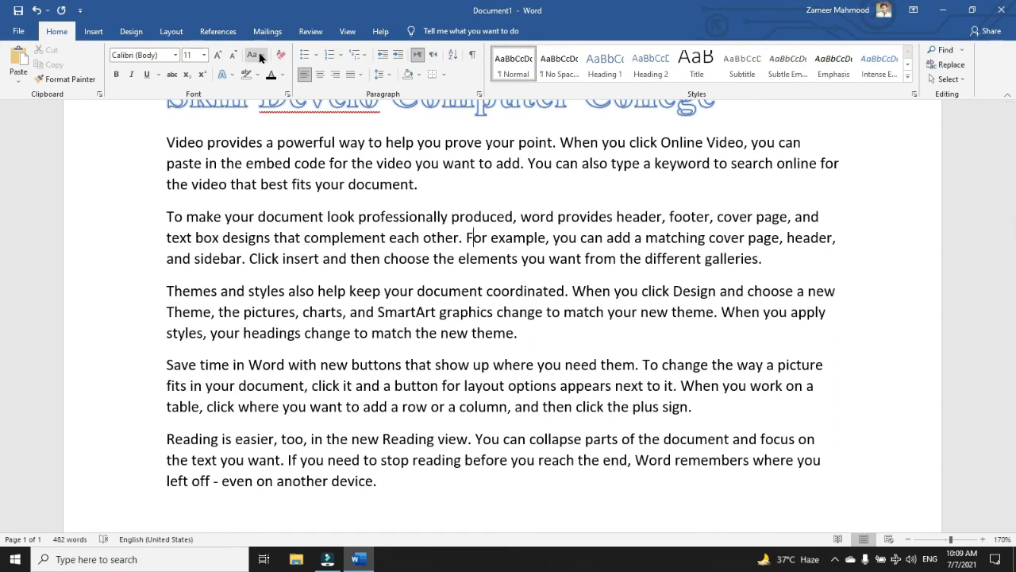
# - Clear all formatting from the heading "Skill Develo Computer College"
pyautogui.scroll(3, 447, 299)
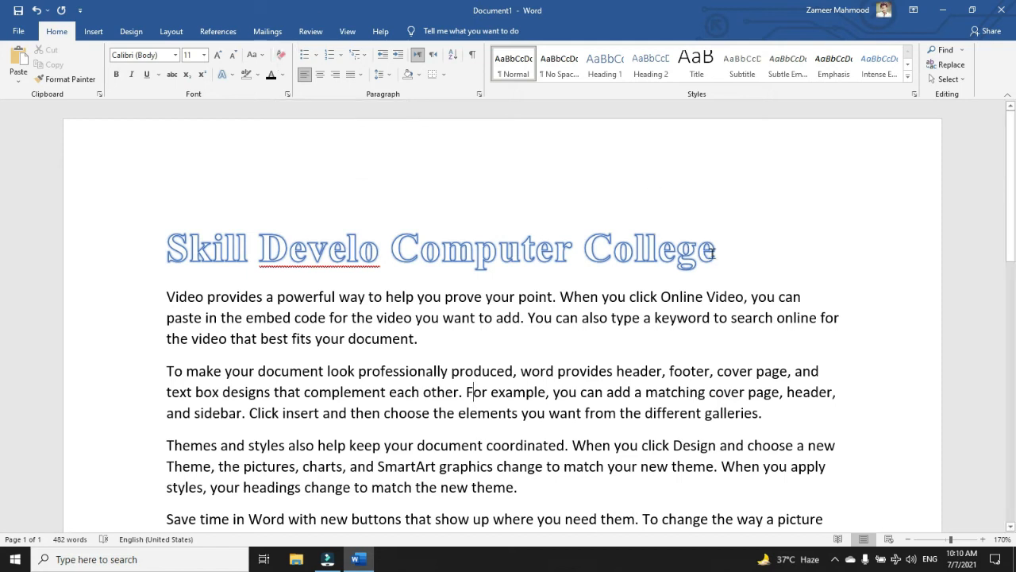
pyautogui.moveTo(716, 249); pyautogui.dragTo(164, 250)
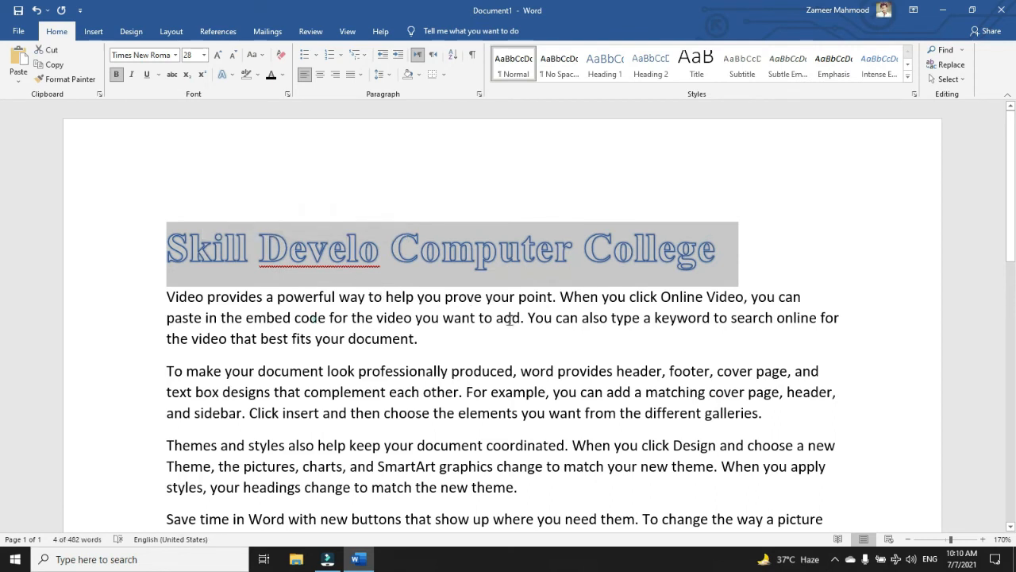
pyautogui.moveTo(294, 318); pyautogui.dragTo(711, 318)
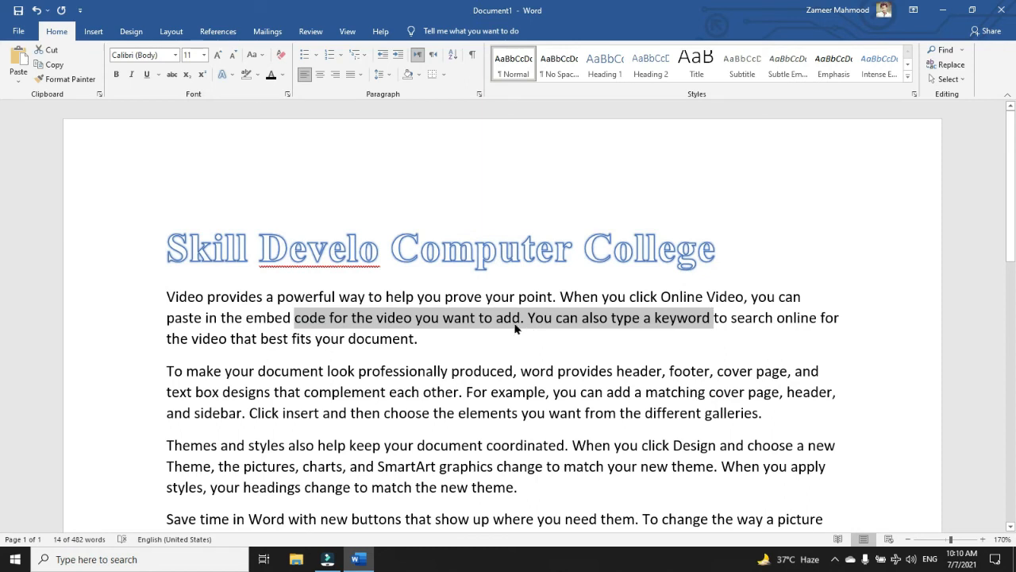
pyautogui.moveTo(713, 252); pyautogui.dragTo(171, 250)
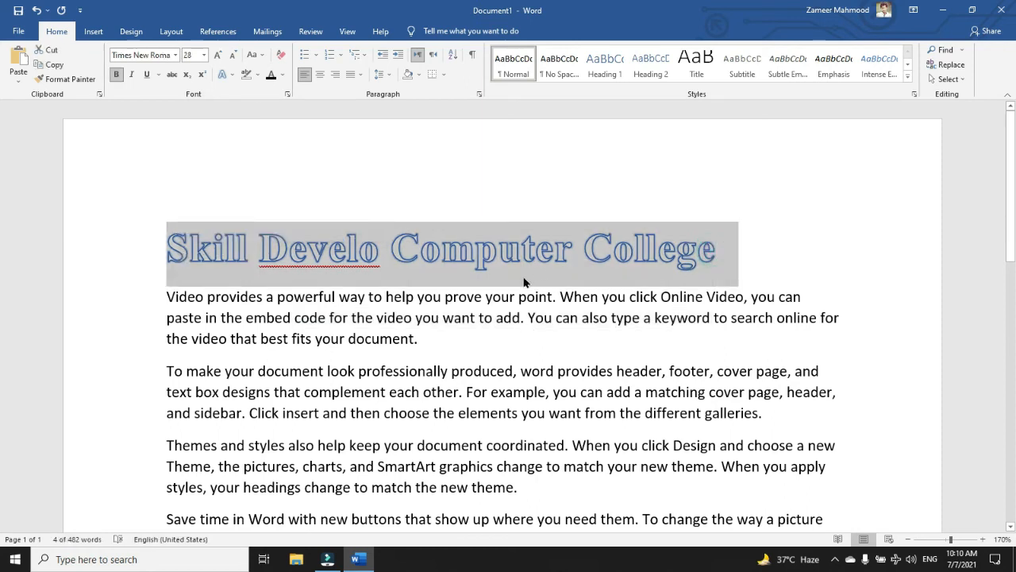
pyautogui.click(280, 57)
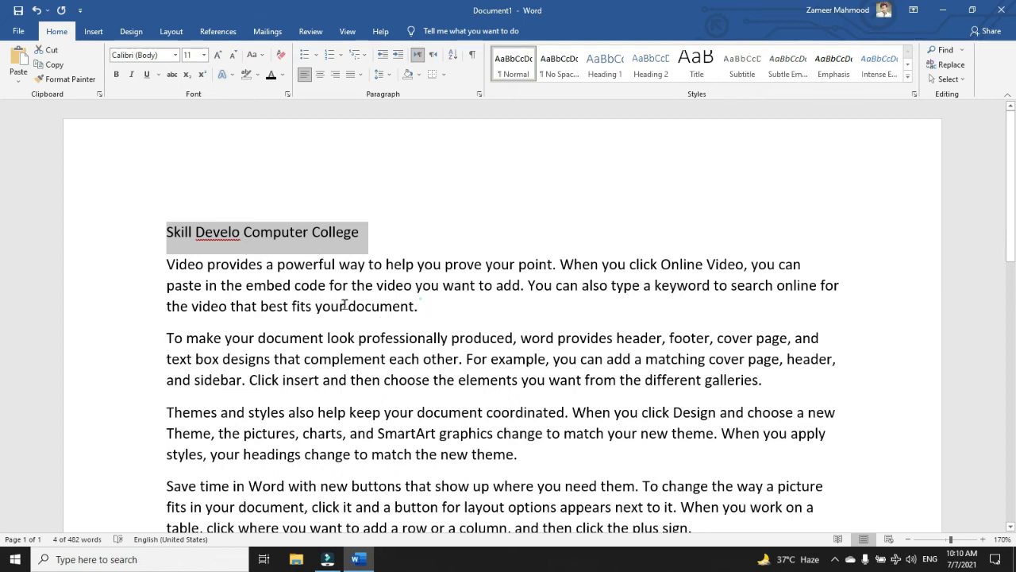
# - Make "that best fits your document." at the end of the first paragraph bold and italic, and enlarge its font size to 18
pyautogui.moveTo(418, 306); pyautogui.dragTo(236, 308)
pyautogui.click(116, 74)
pyautogui.click(131, 74)
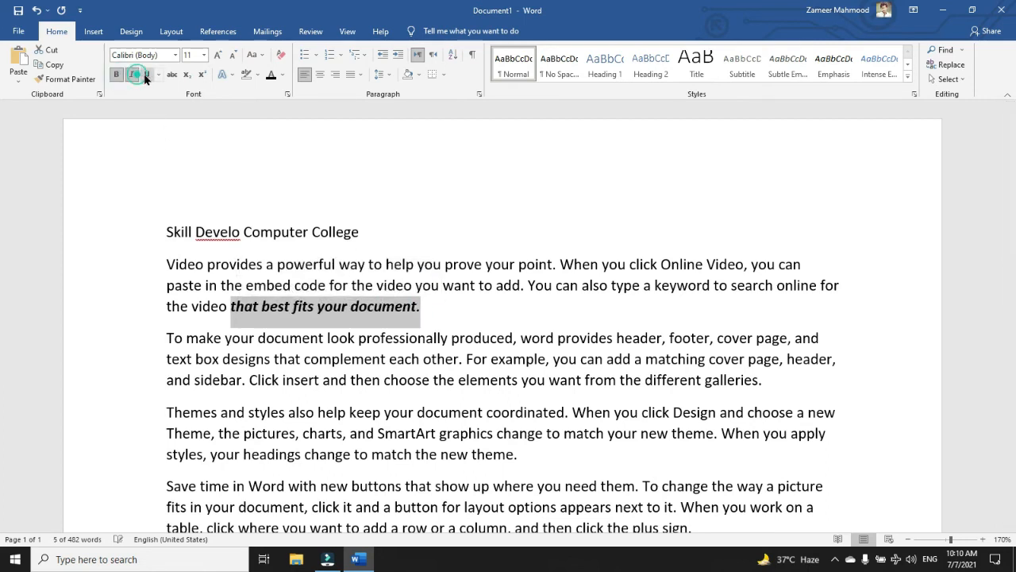
pyautogui.click(218, 55)
pyautogui.click(219, 55)
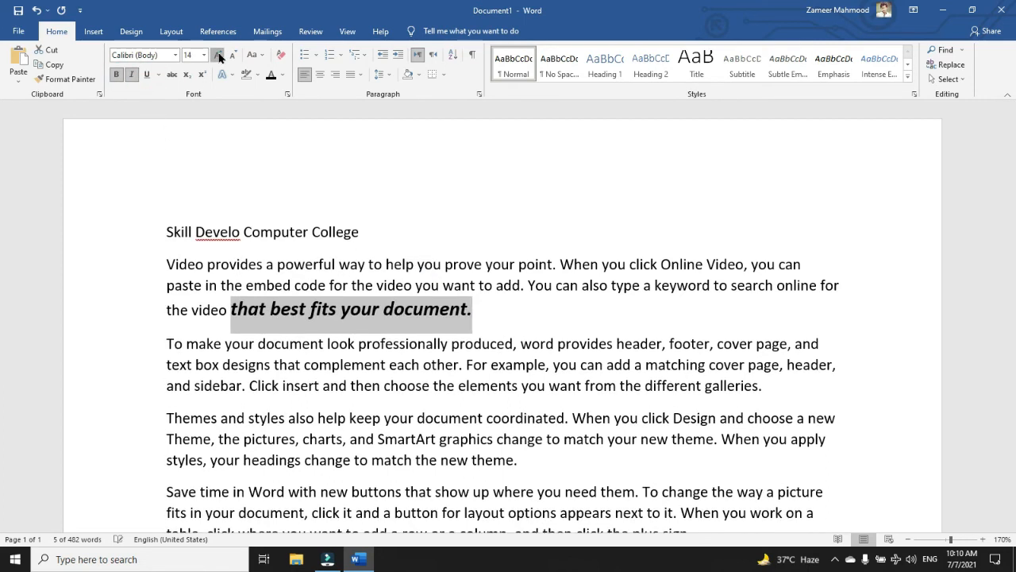
pyautogui.click(218, 55)
pyautogui.click(218, 55)
pyautogui.click(578, 334)
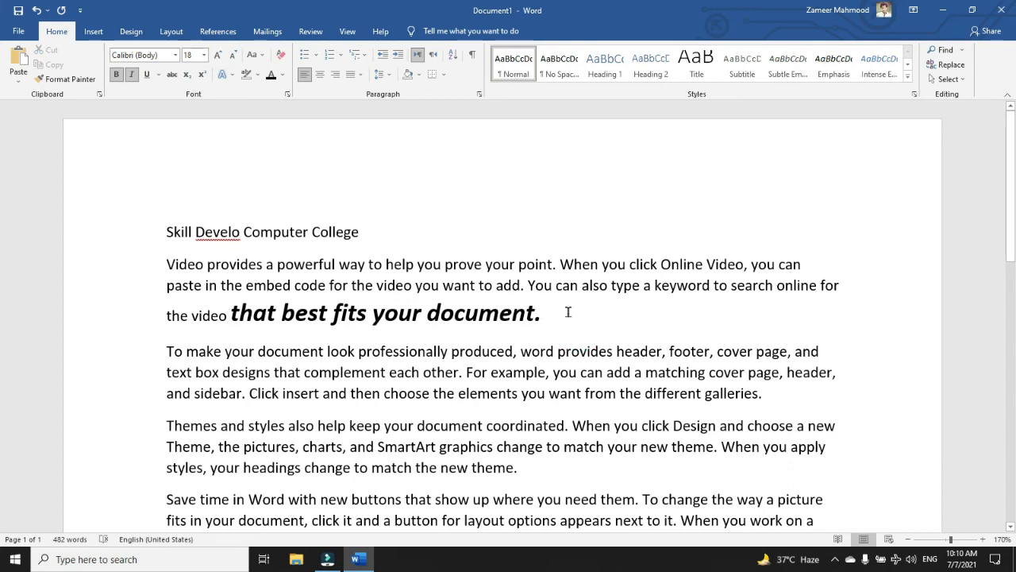
# - Clear all formatting from "video that best fits your document." at the end of the first paragraph
pyautogui.moveTo(542, 312); pyautogui.dragTo(192, 315)
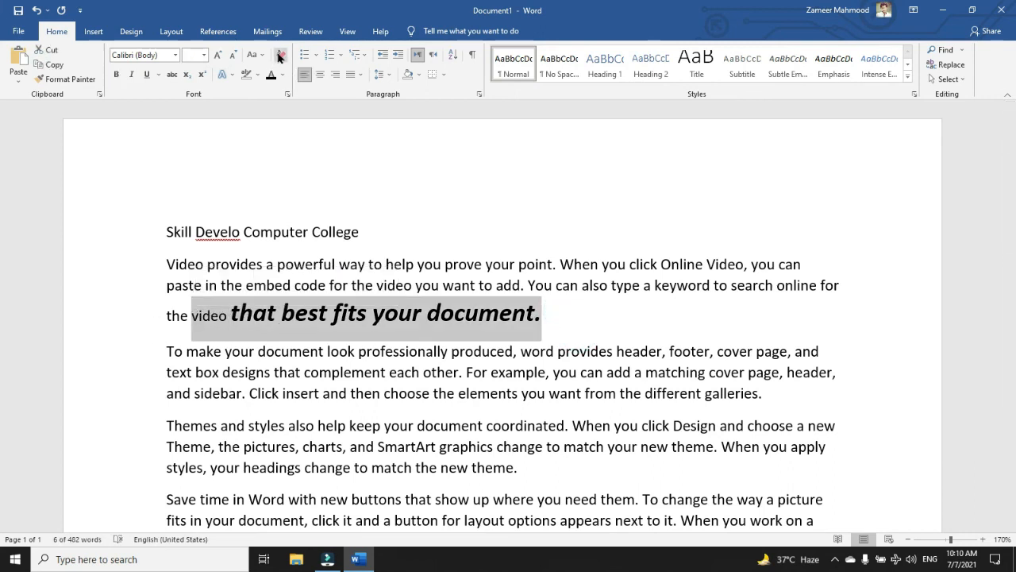
pyautogui.click(279, 55)
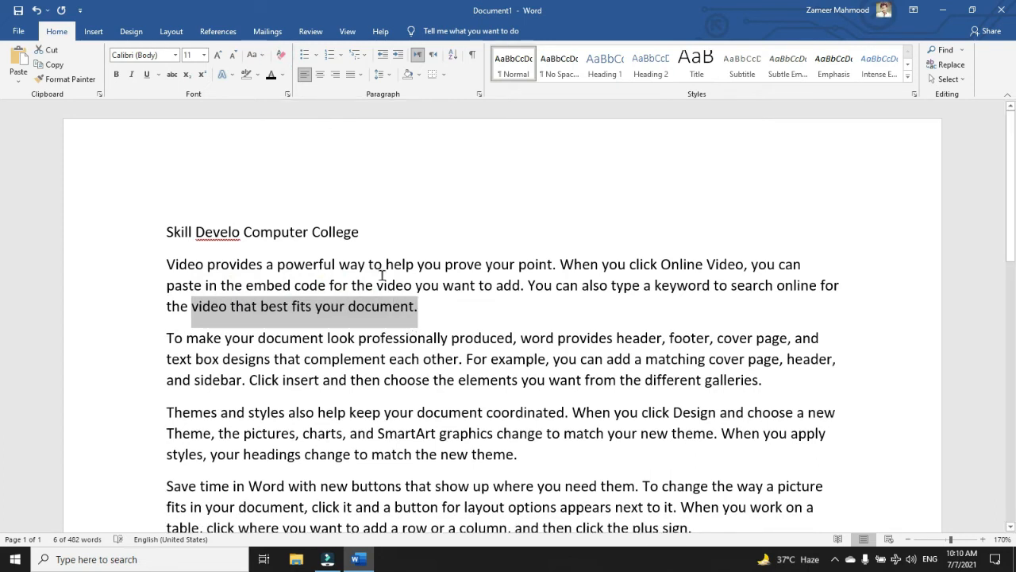
# - Enlarge the heading "Skill Develo Computer College" to font size 16 and make it bold
pyautogui.moveTo(367, 233); pyautogui.dragTo(165, 232)
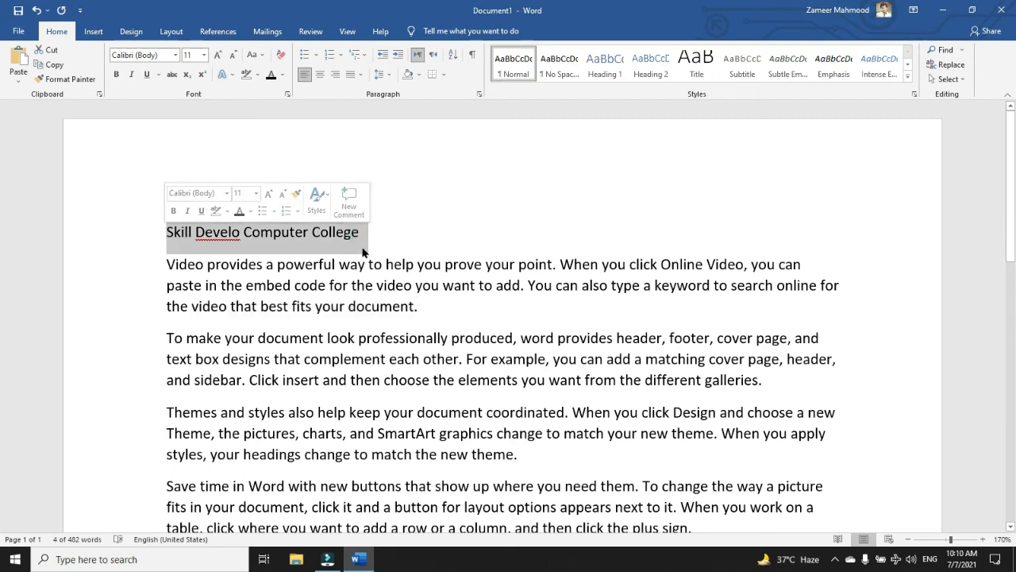
pyautogui.click(217, 55)
pyautogui.click(218, 56)
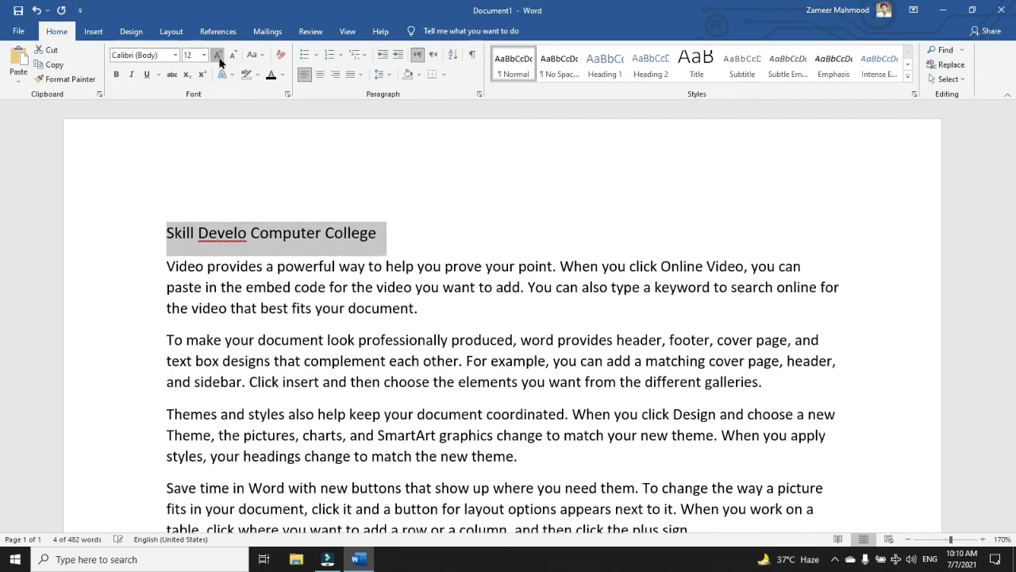
pyautogui.click(218, 55)
pyautogui.click(116, 74)
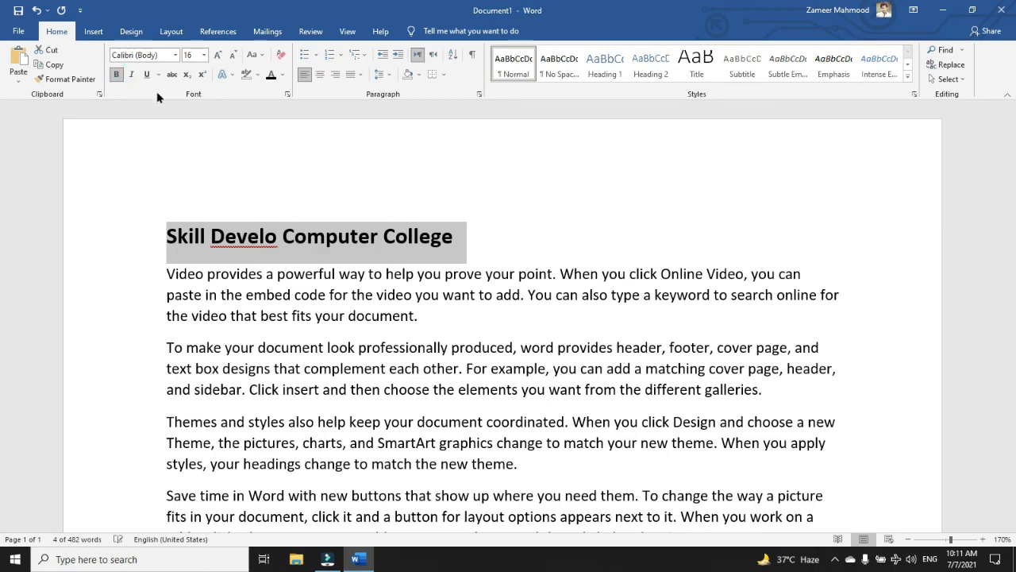
# - Change the heading's font to Bahnschrift and enlarge its font size to 20
pyautogui.click(175, 55)
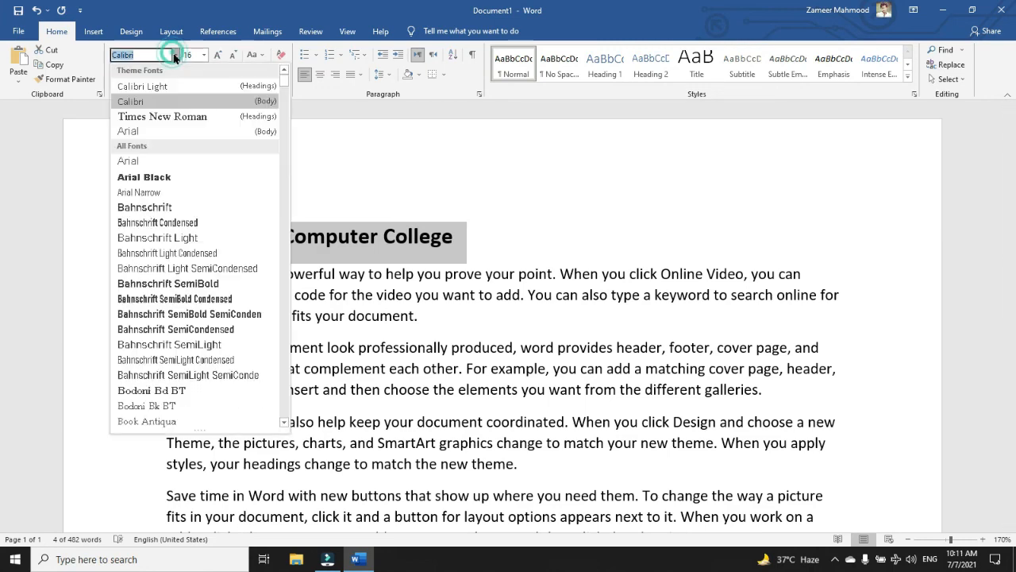
pyautogui.click(160, 208)
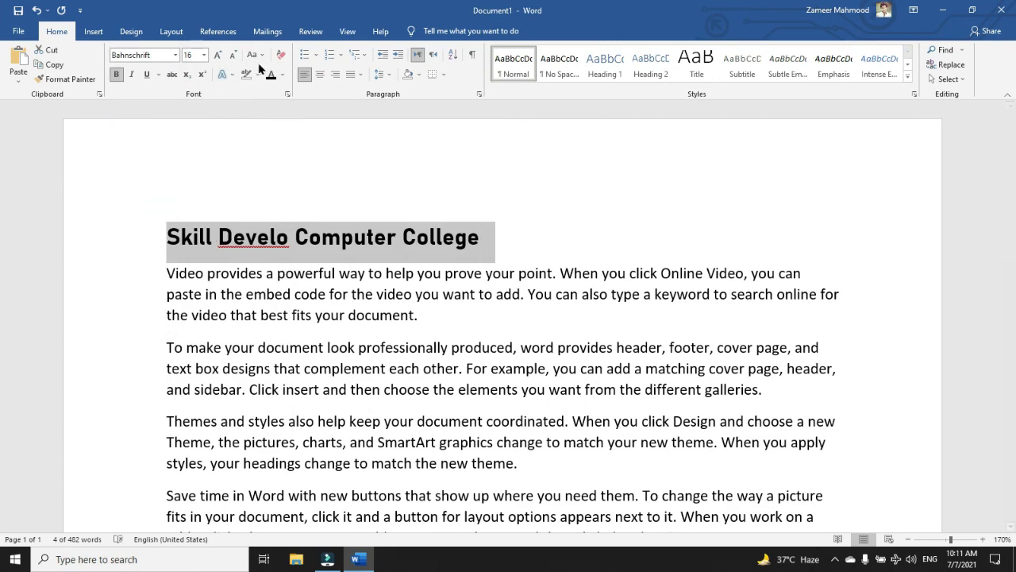
pyautogui.click(215, 59)
pyautogui.click(214, 59)
pyautogui.click(699, 253)
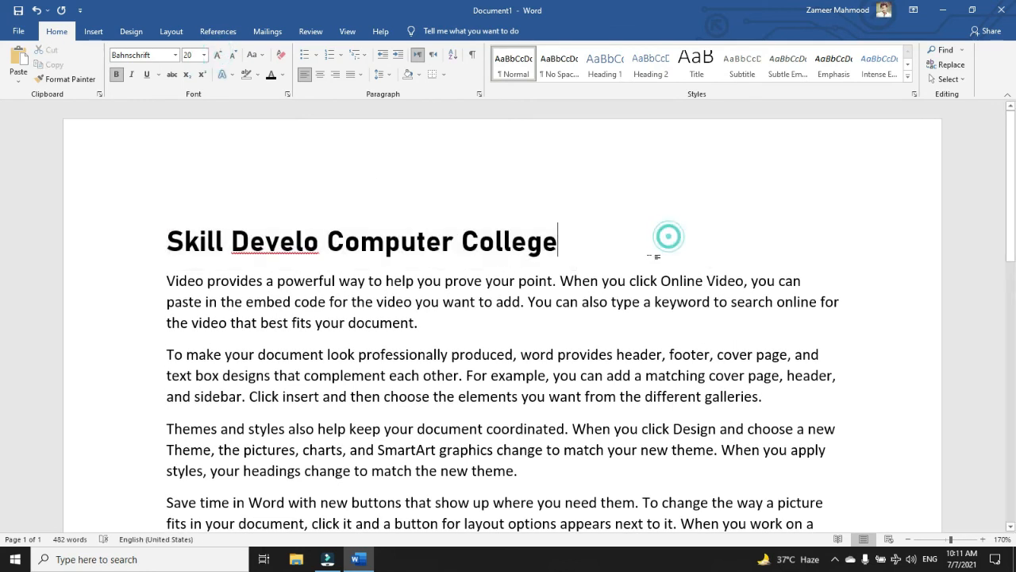
# - Colour the heading text "Skill Develo Computer College" with the medium blue theme colour
pyautogui.moveTo(656, 255); pyautogui.dragTo(186, 159)
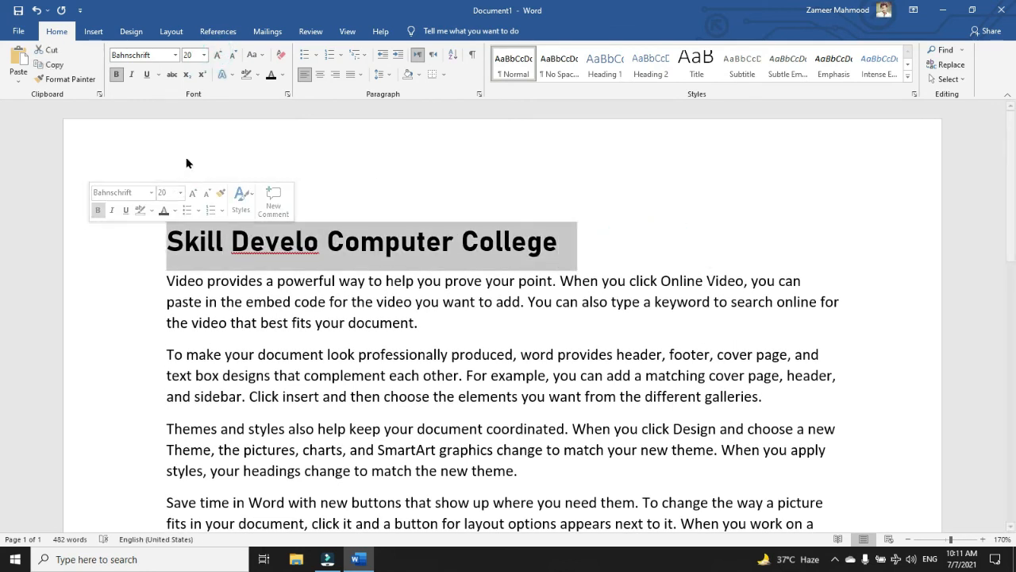
pyautogui.click(283, 75)
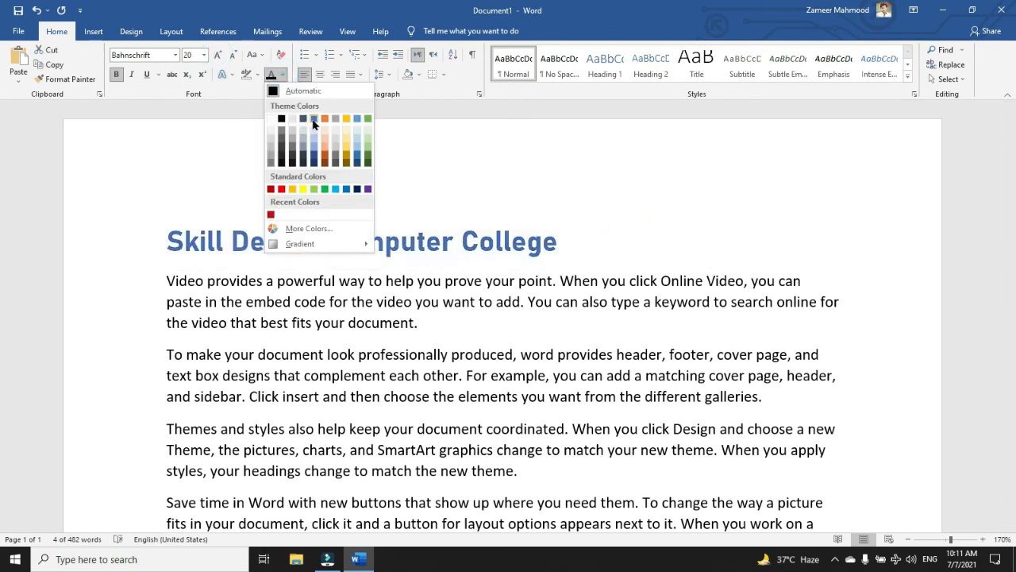
pyautogui.click(316, 119)
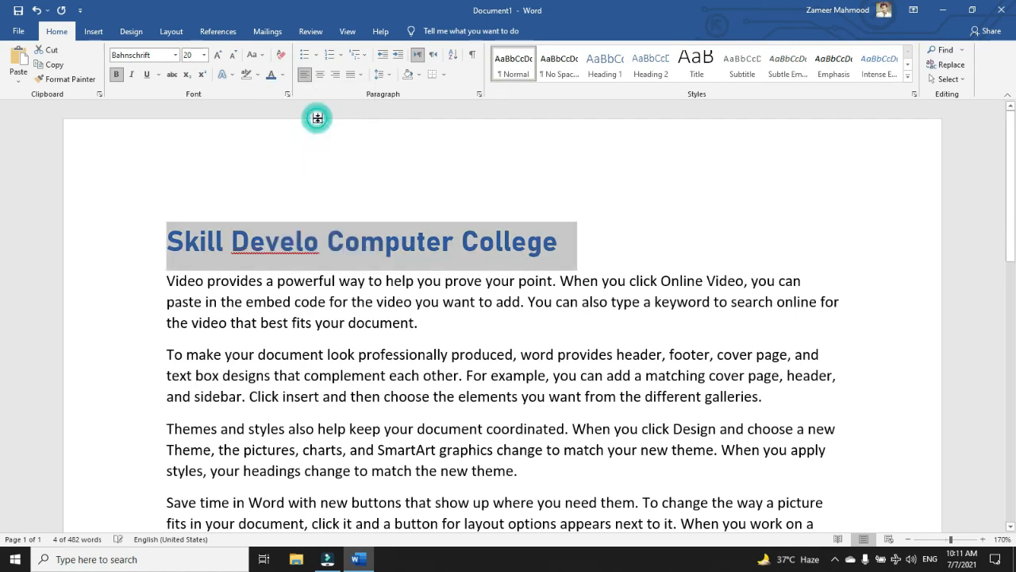
pyautogui.click(554, 247)
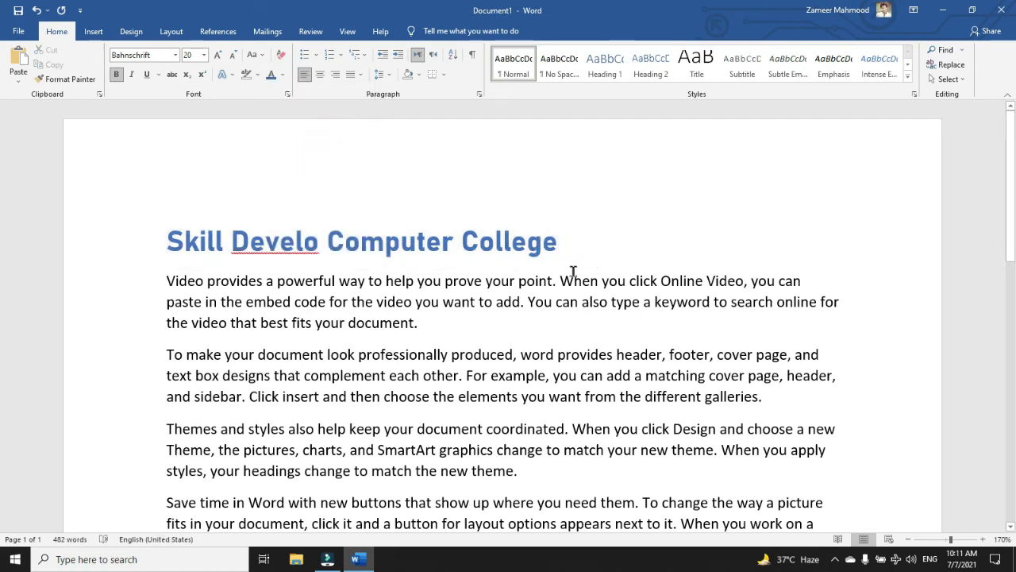